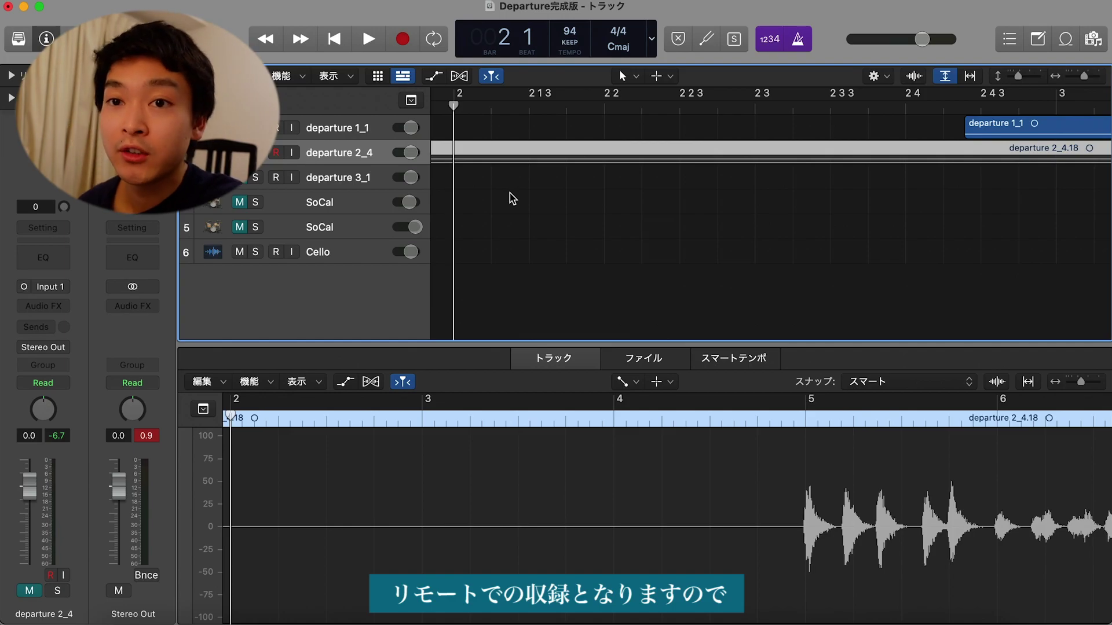
# Move the playhead to bar 4, beat 3 and play the song with the metronome click.
pyautogui.hscroll(10, 510, 196)
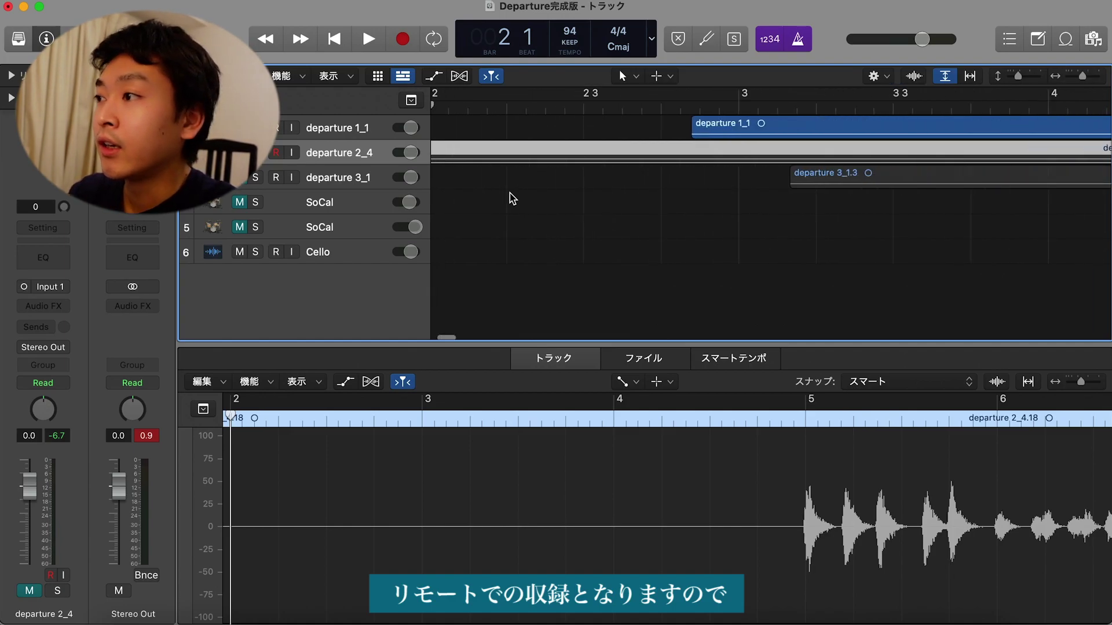
pyautogui.moveTo(659, 108); pyautogui.dragTo(566, 324)
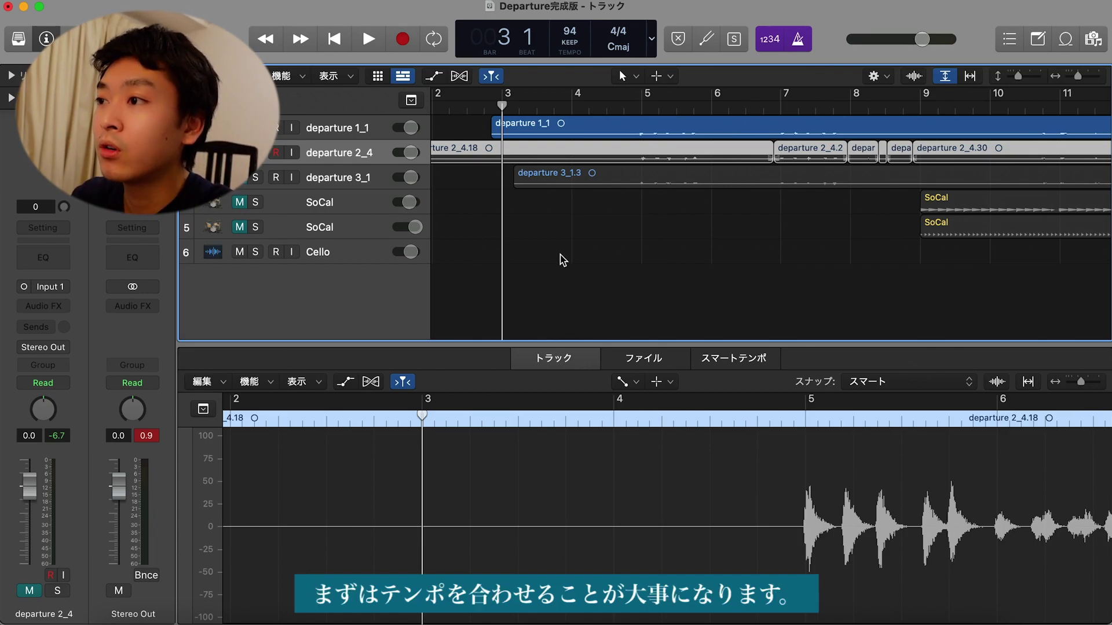
pyautogui.scroll(3, 561, 255)
pyautogui.scroll(-4, 559, 255)
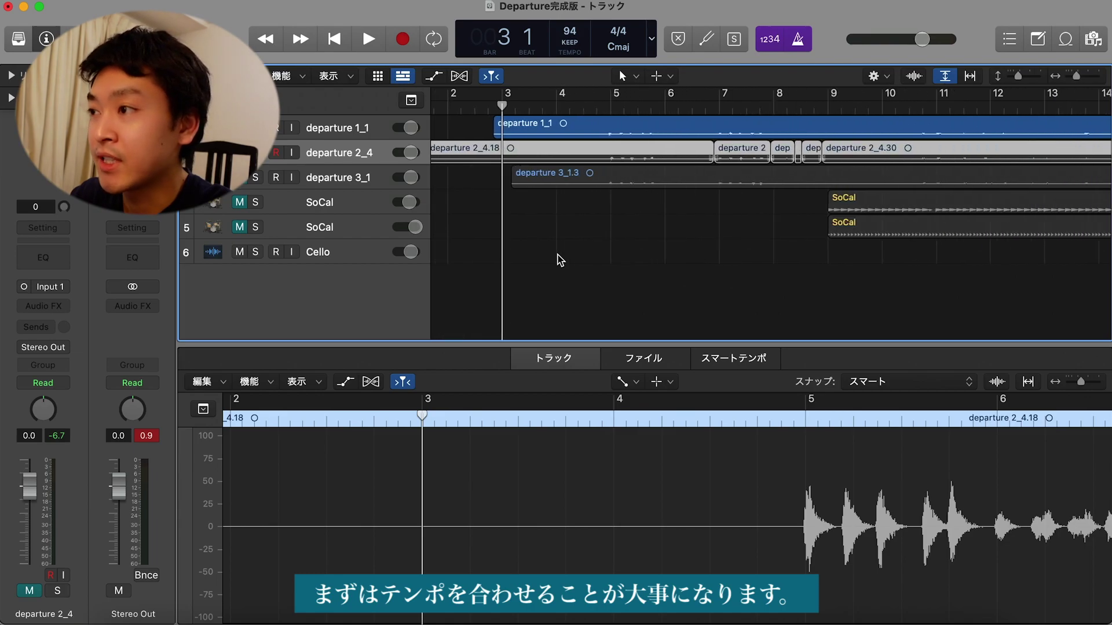
pyautogui.hscroll(1, 557, 255)
pyautogui.scroll(-3, 521, 243)
pyautogui.scroll(1, 494, 232)
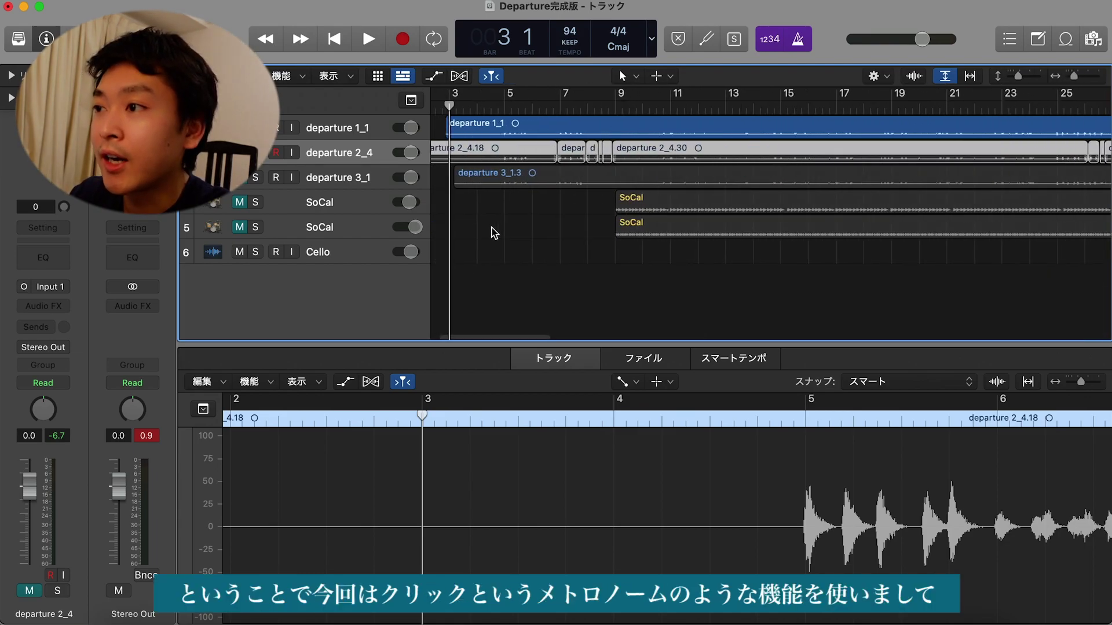
pyautogui.scroll(2, 494, 233)
pyautogui.hscroll(-1, 494, 233)
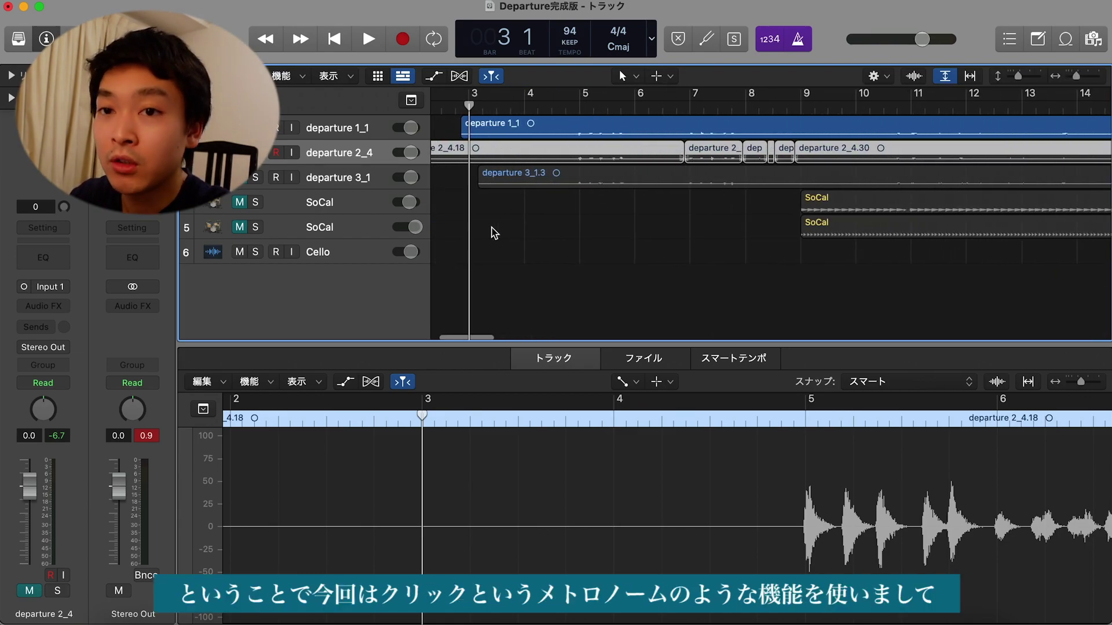
pyautogui.click(554, 107)
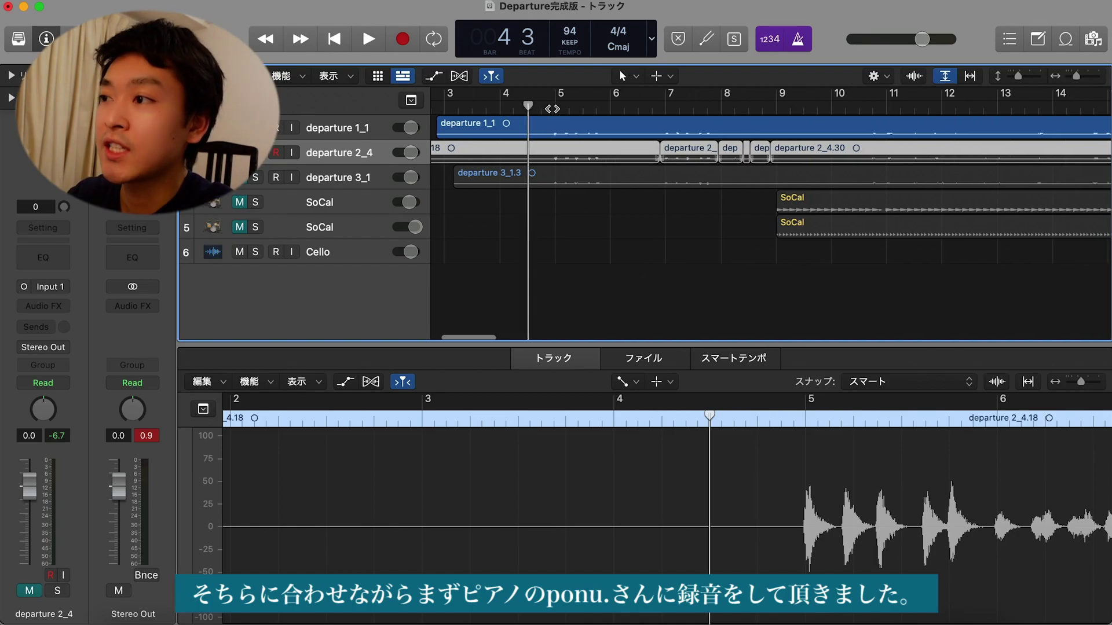
pyautogui.press('space')
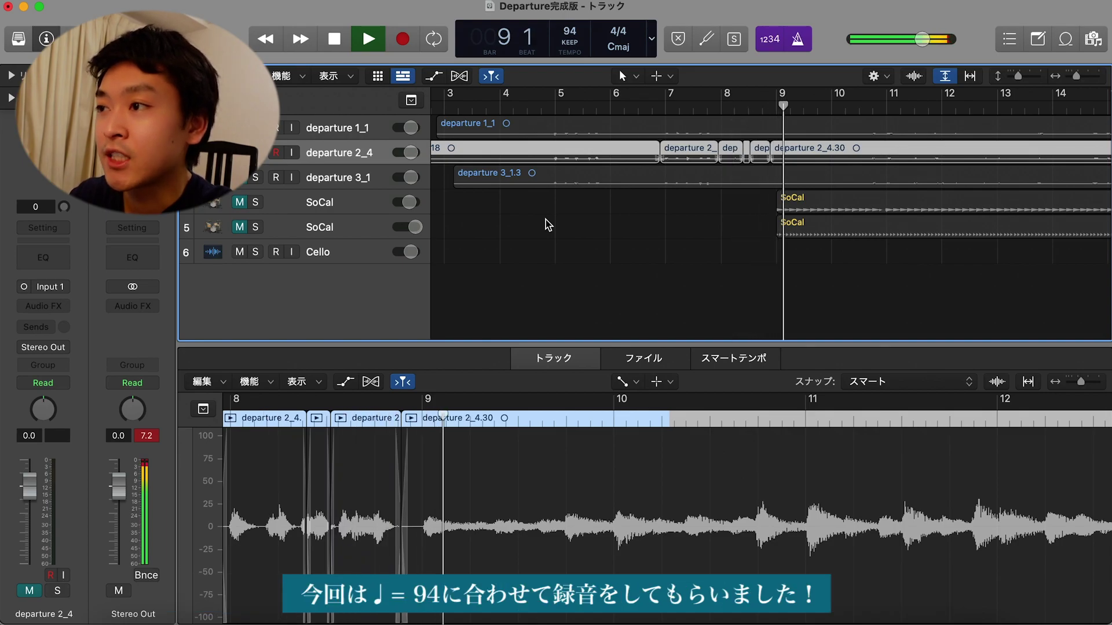
# Unmute the departure 2_4 track and listen to its recording from bar 11 to bar 14.
pyautogui.scroll(-10, 546, 220)
pyautogui.scroll(10, 544, 217)
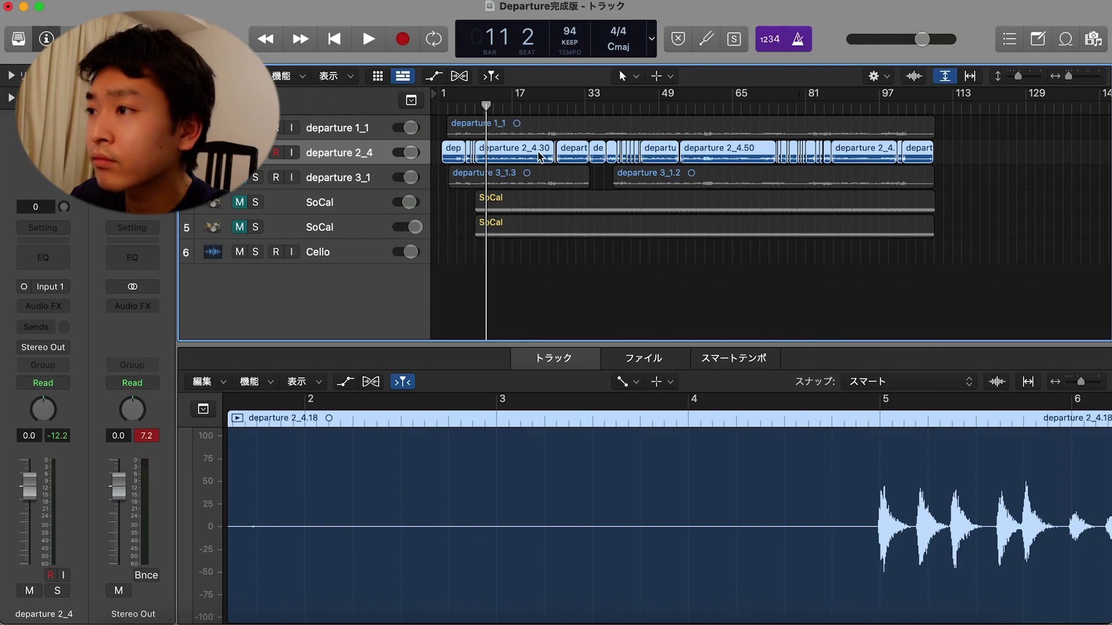
pyautogui.press('space')
pyautogui.scroll(10, 531, 154)
pyautogui.hscroll(-5, 531, 156)
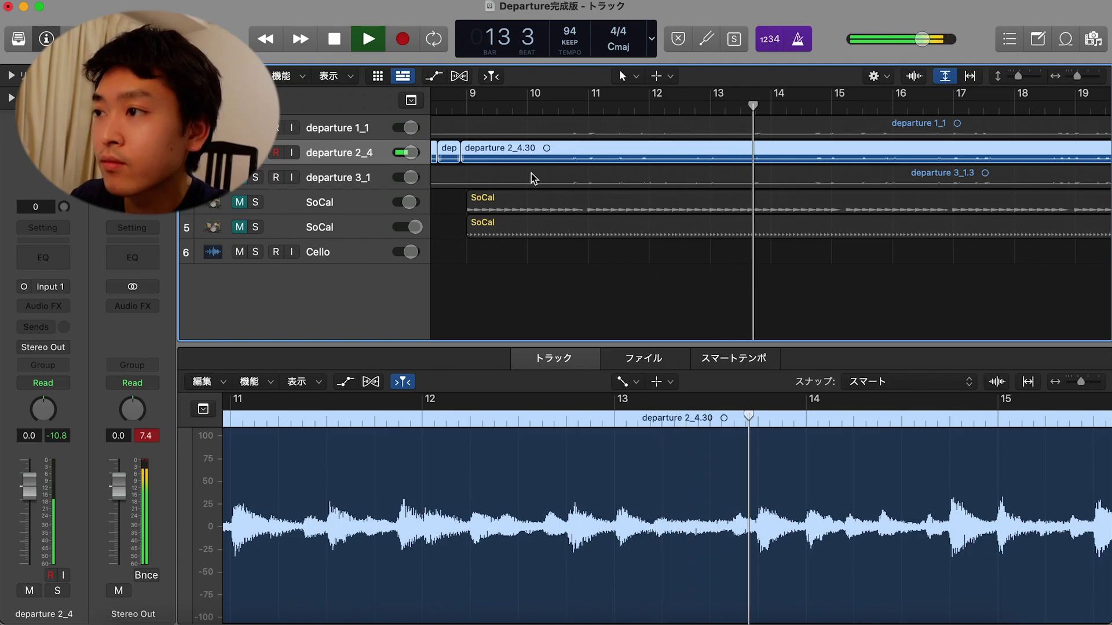
pyautogui.press('space')
# Move the playhead to bar 25 and examine how the departure 2_4 track is divided into regions.
pyautogui.scroll(-6, 566, 318)
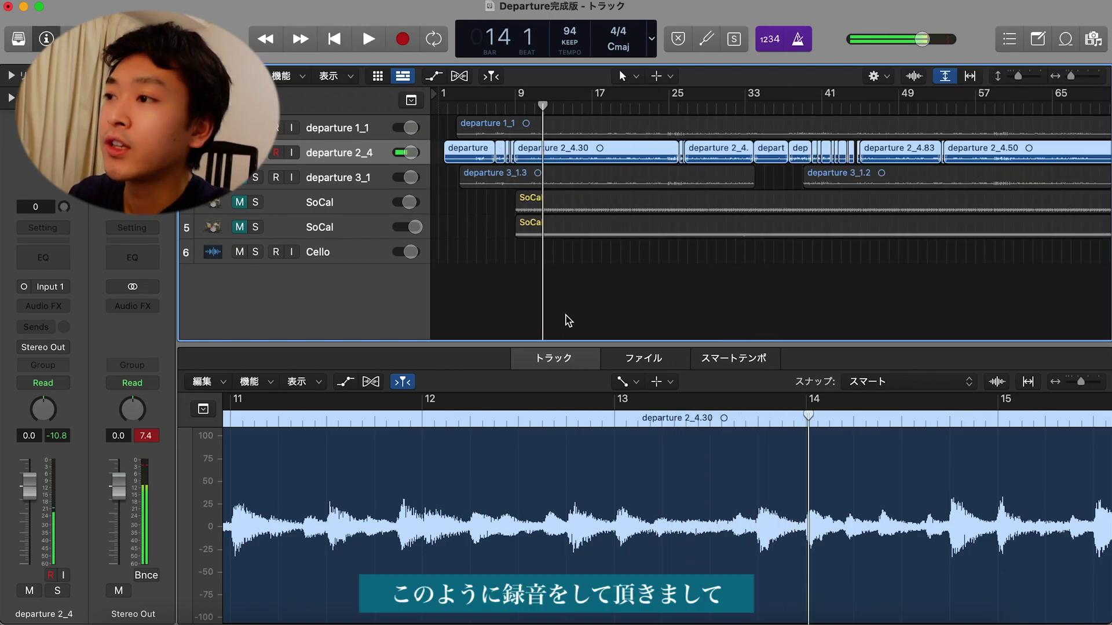
pyautogui.hscroll(2, 549, 186)
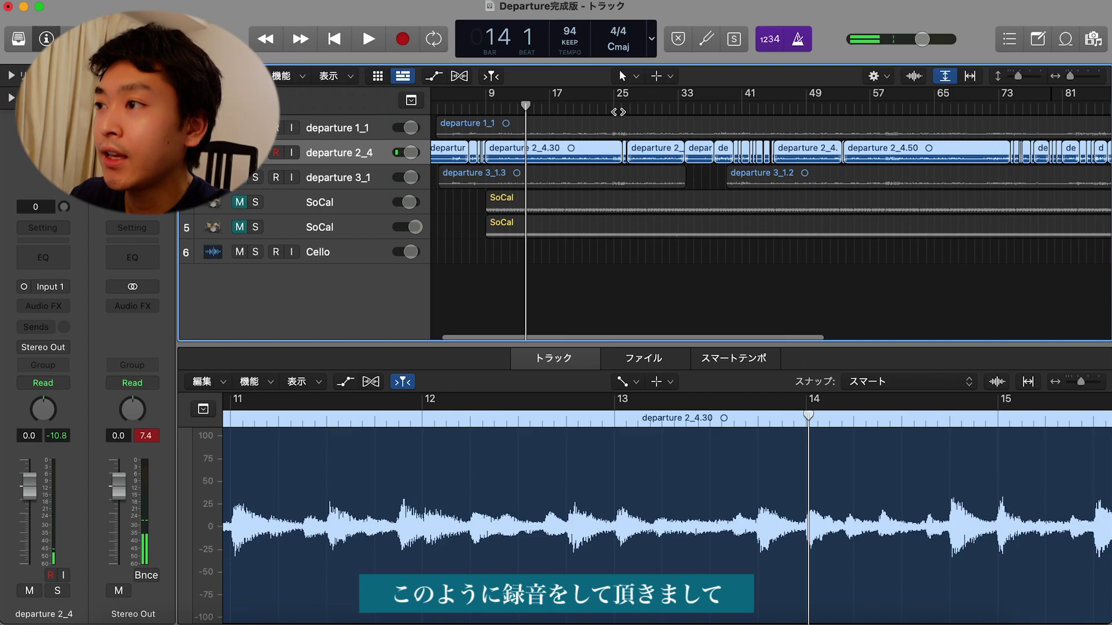
pyautogui.click(618, 112)
pyautogui.scroll(4, 632, 177)
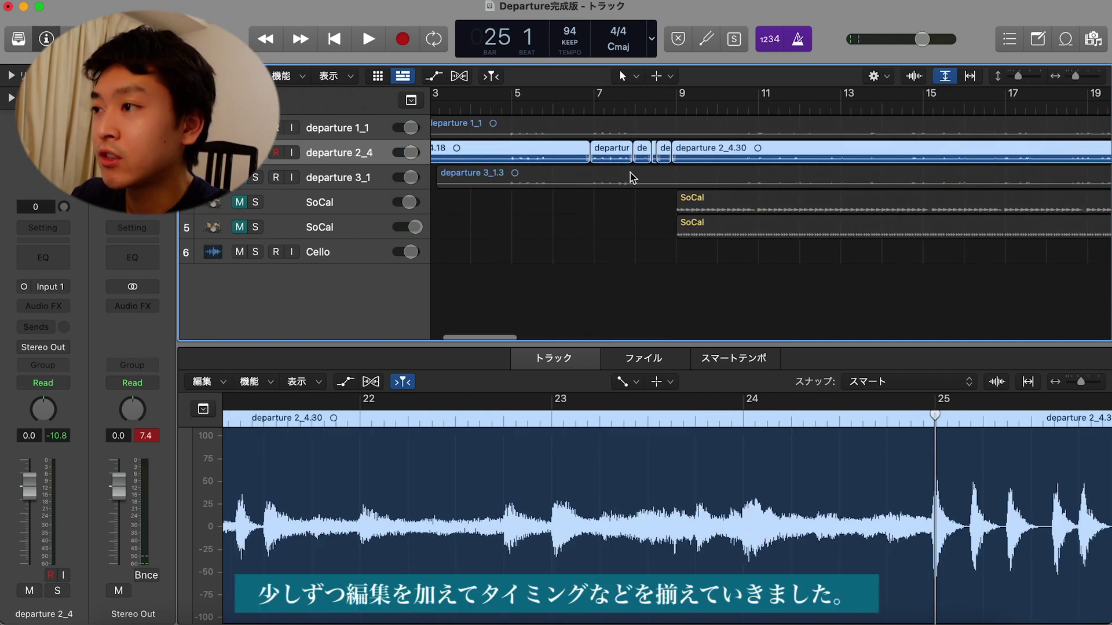
pyautogui.scroll(-4, 632, 177)
pyautogui.scroll(3, 557, 219)
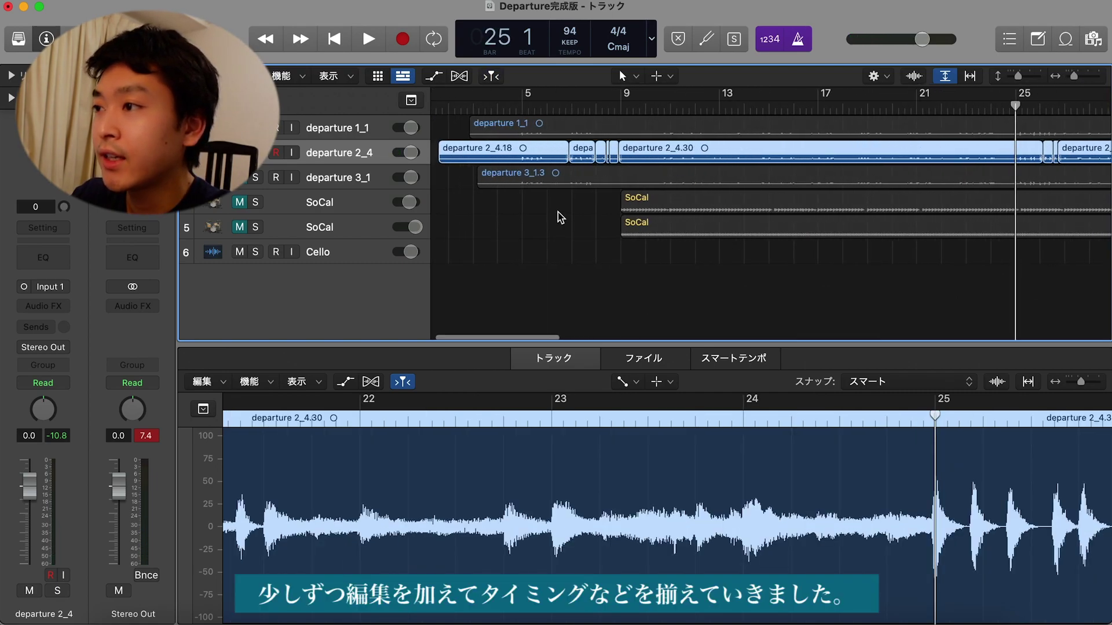
# Move the playhead to the region boundary near bar 7 on departure 2_4 and examine the cuts and crossfades.
pyautogui.click(581, 110)
pyautogui.scroll(3, 591, 236)
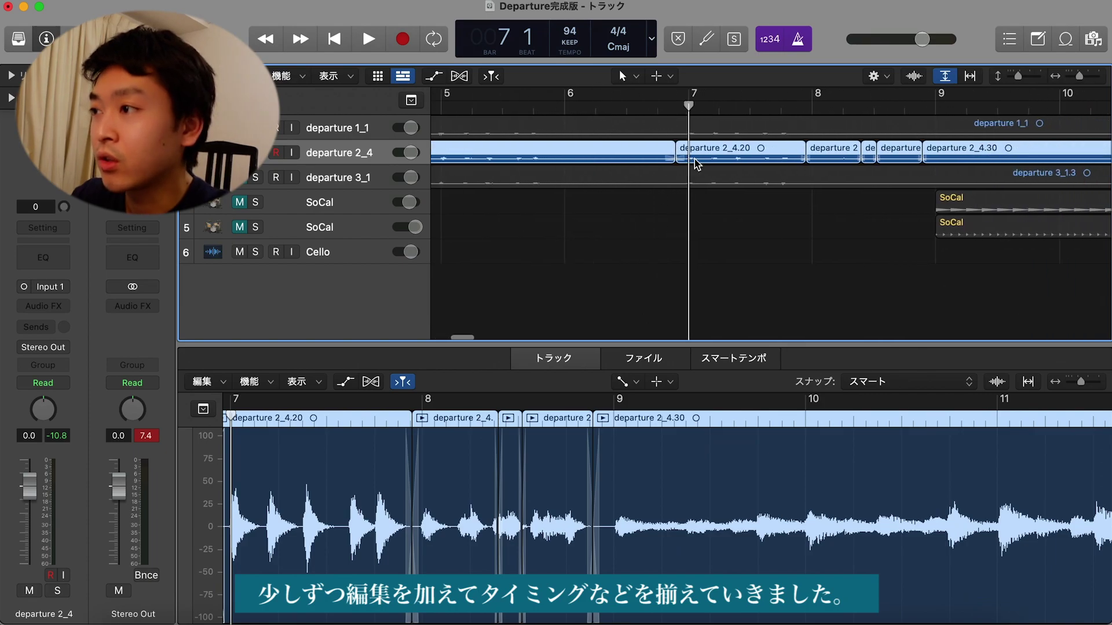
pyautogui.click(663, 106)
pyautogui.hscroll(2, 694, 176)
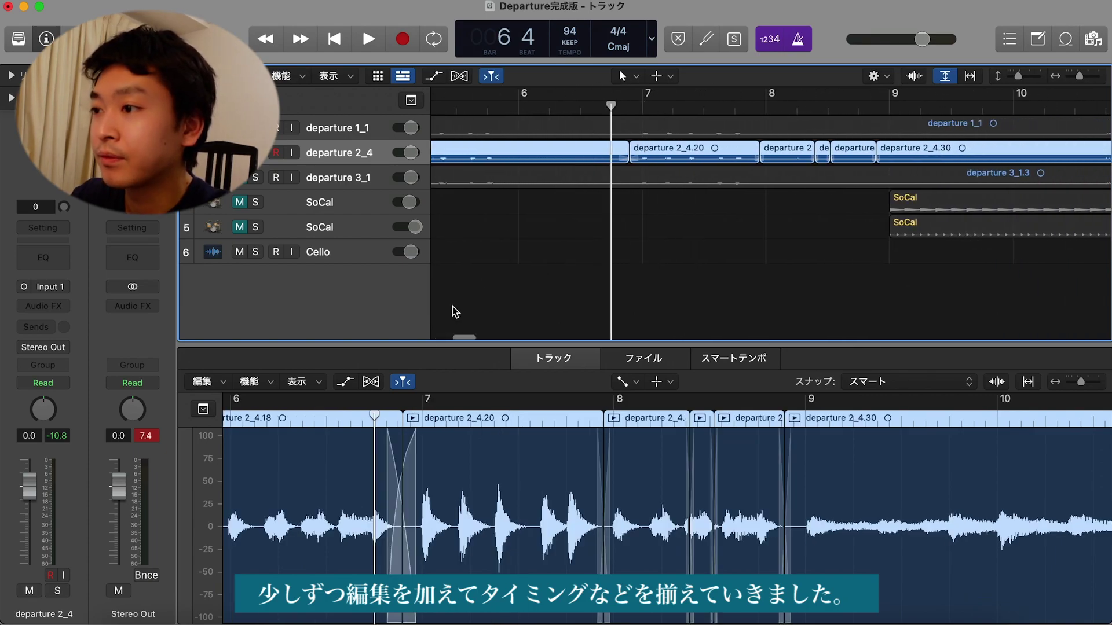
pyautogui.moveTo(371, 420); pyautogui.dragTo(420, 420)
pyautogui.scroll(5, 420, 420)
pyautogui.scroll(-5, 419, 420)
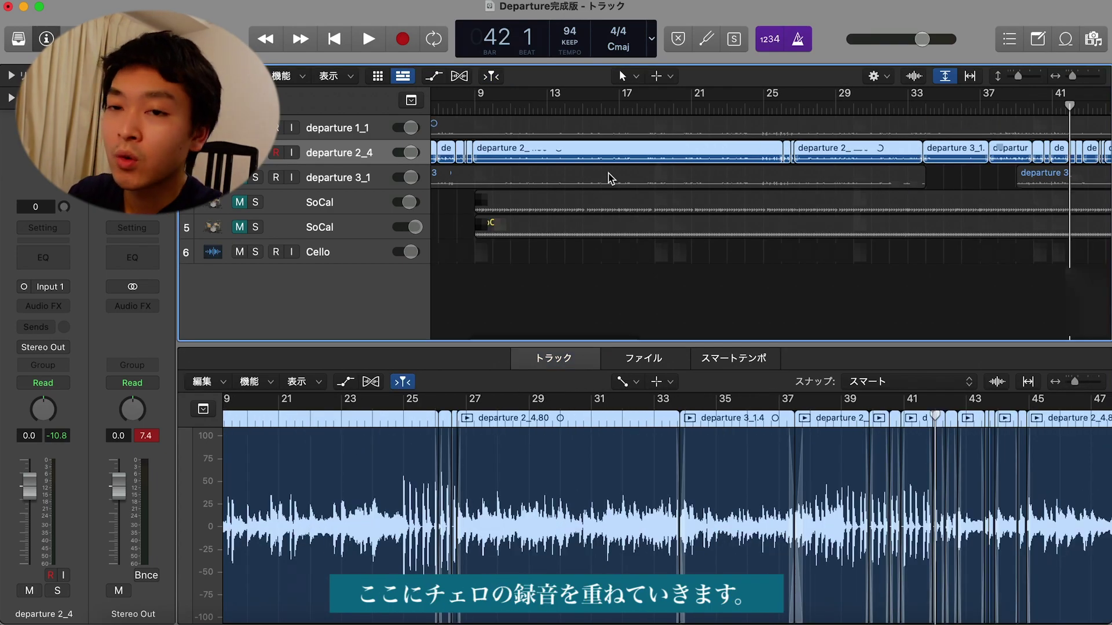
# Record a cello take on the Cello track from bar 1 and stop at bar 107.
pyautogui.hscroll(2, 608, 178)
pyautogui.hscroll(5, 608, 179)
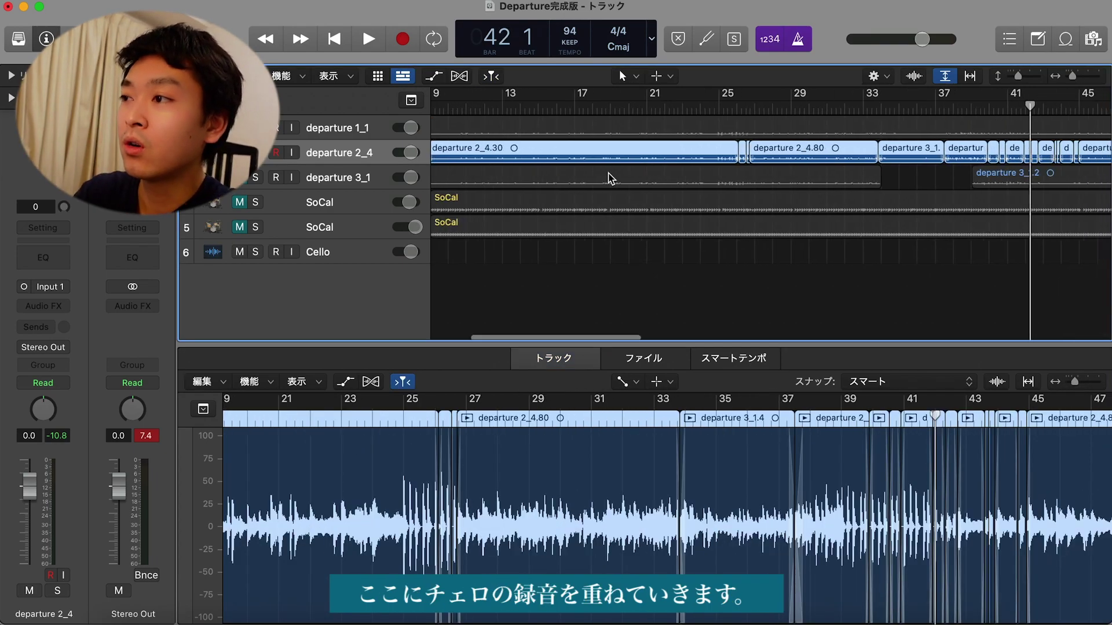
pyautogui.hscroll(3, 608, 178)
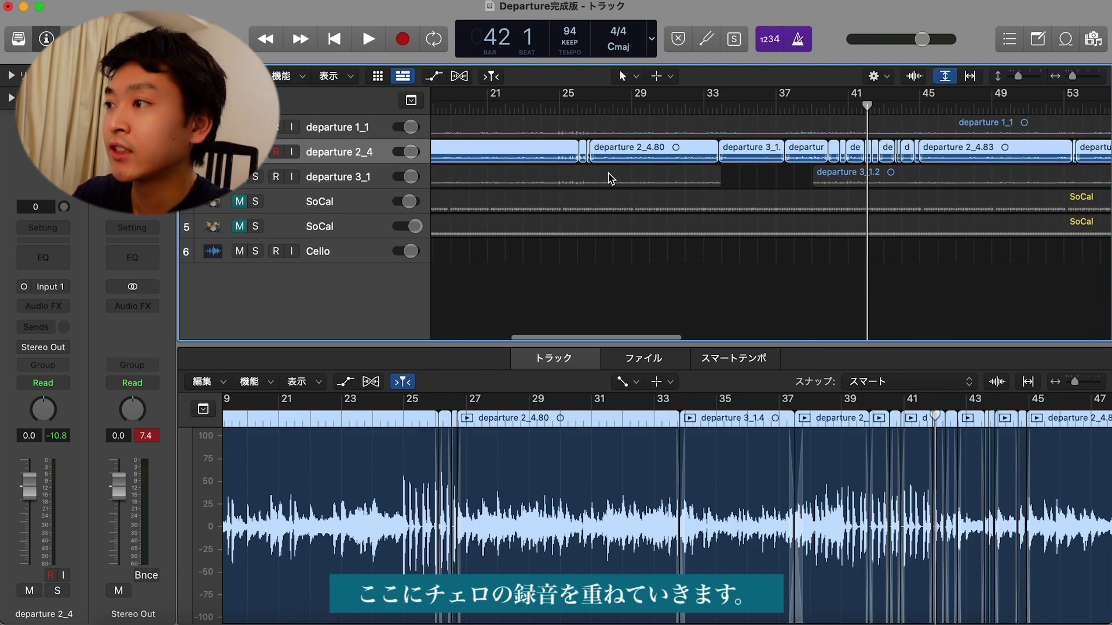
pyautogui.scroll(-3, 595, 200)
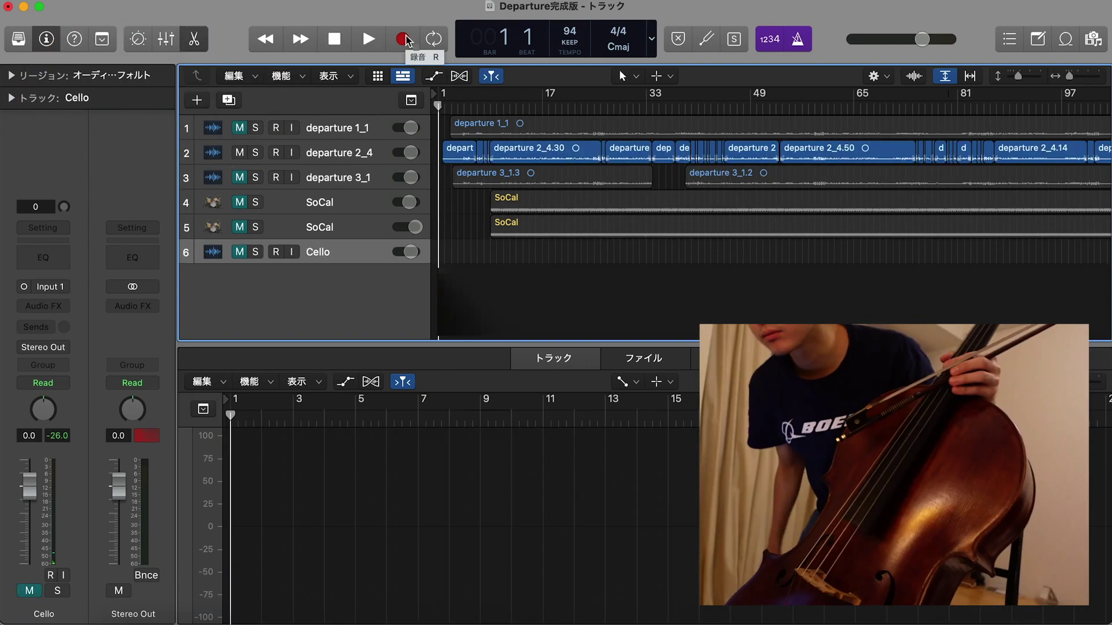
pyautogui.click(404, 39)
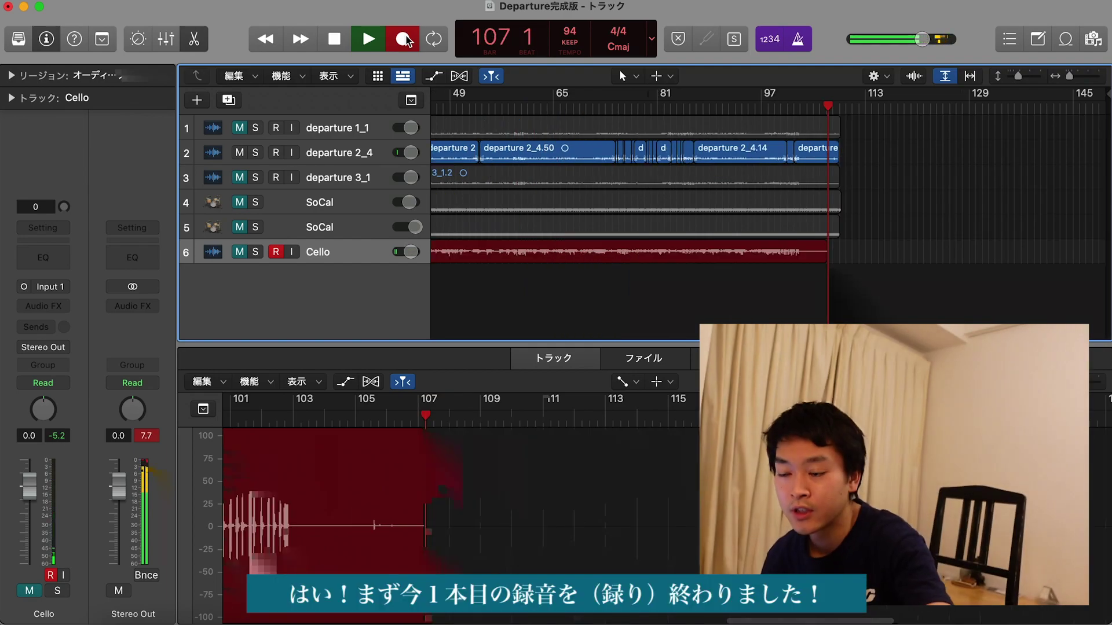
pyautogui.press('space')
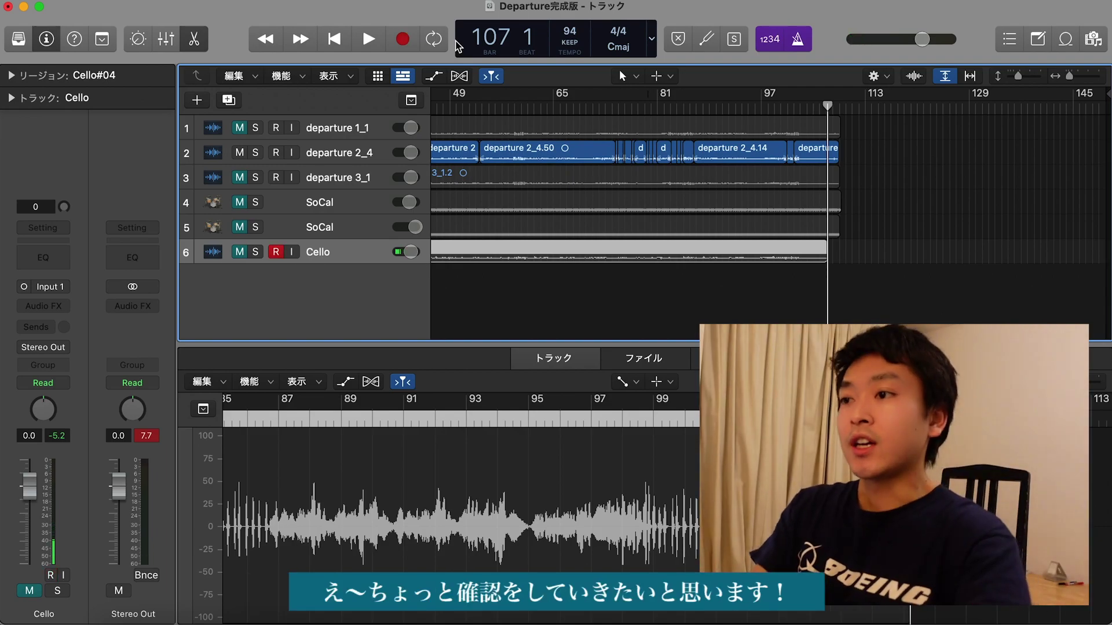
# Unmute the Cello track and play back the new take with the piano from near bar 4, with the metronome click off.
pyautogui.press('z')
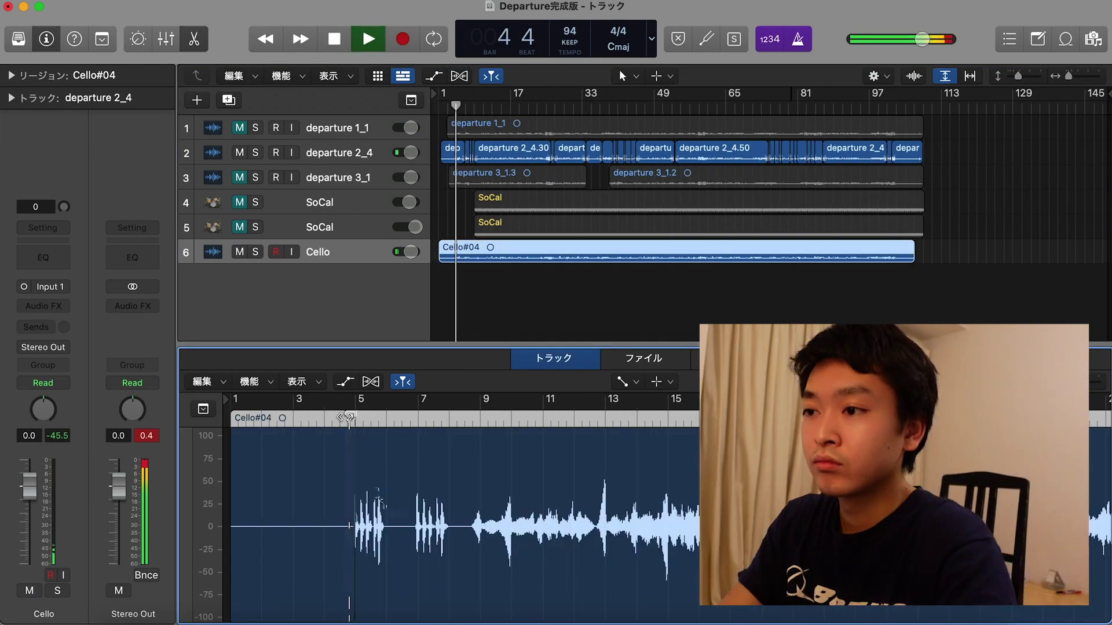
pyautogui.press('super+Right')
pyautogui.press('super+Right')
pyautogui.press('super+Right')
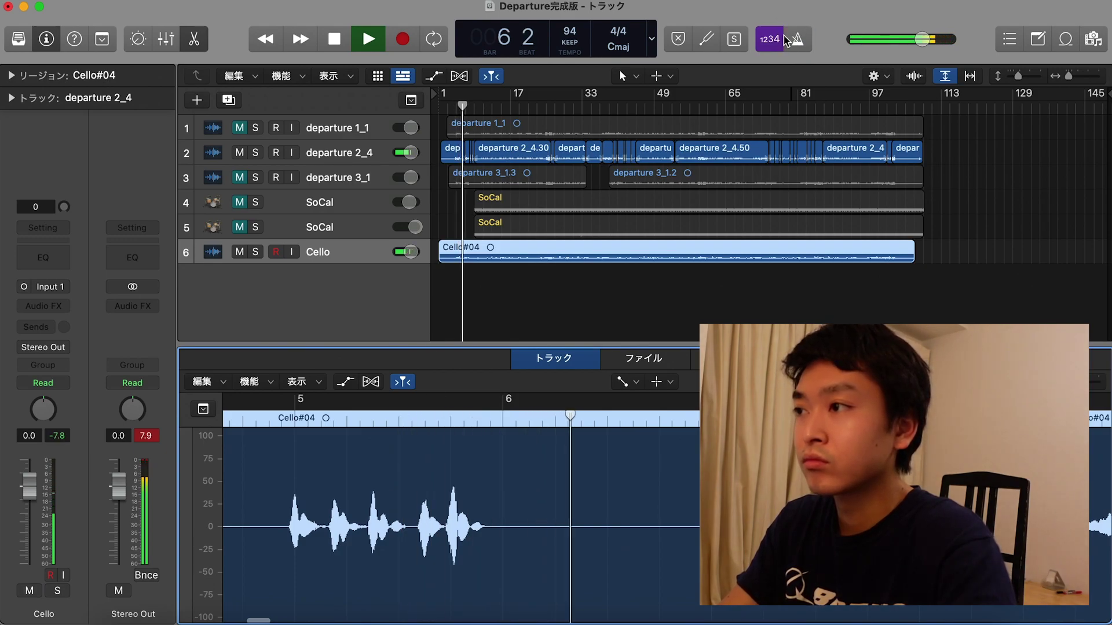
pyautogui.click(508, 313)
pyautogui.press('z')
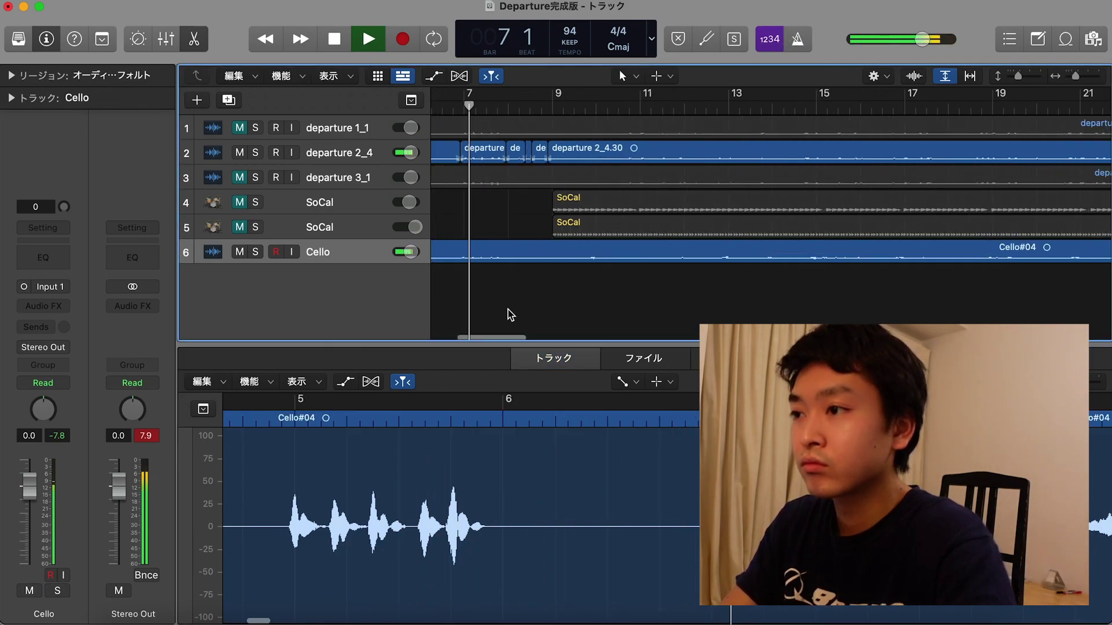
pyautogui.hscroll(5, 586, 524)
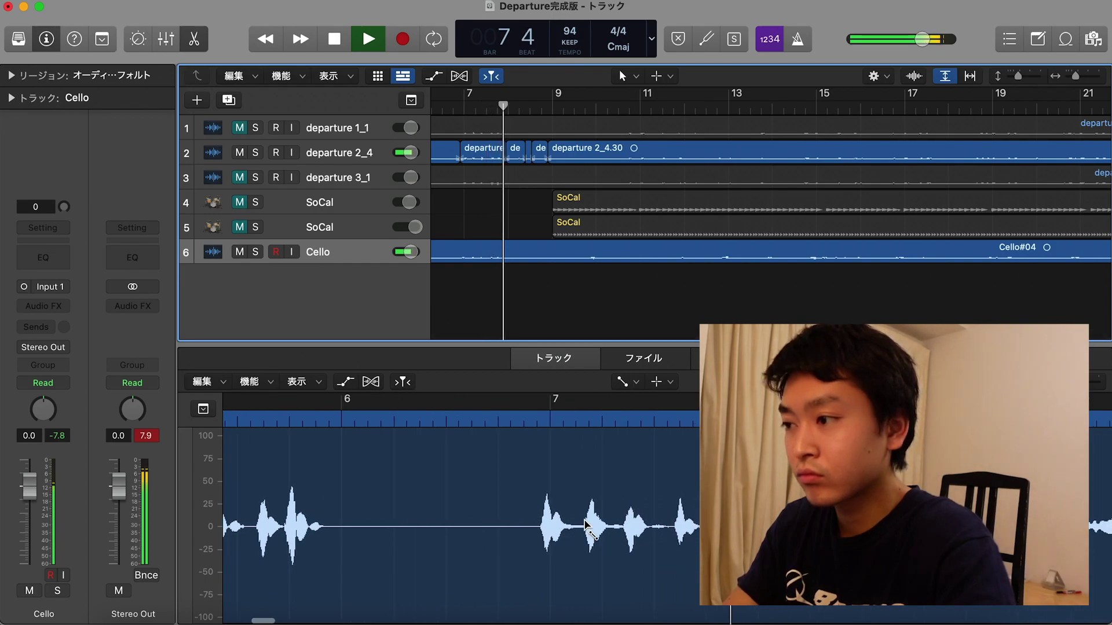
pyautogui.hscroll(5, 586, 524)
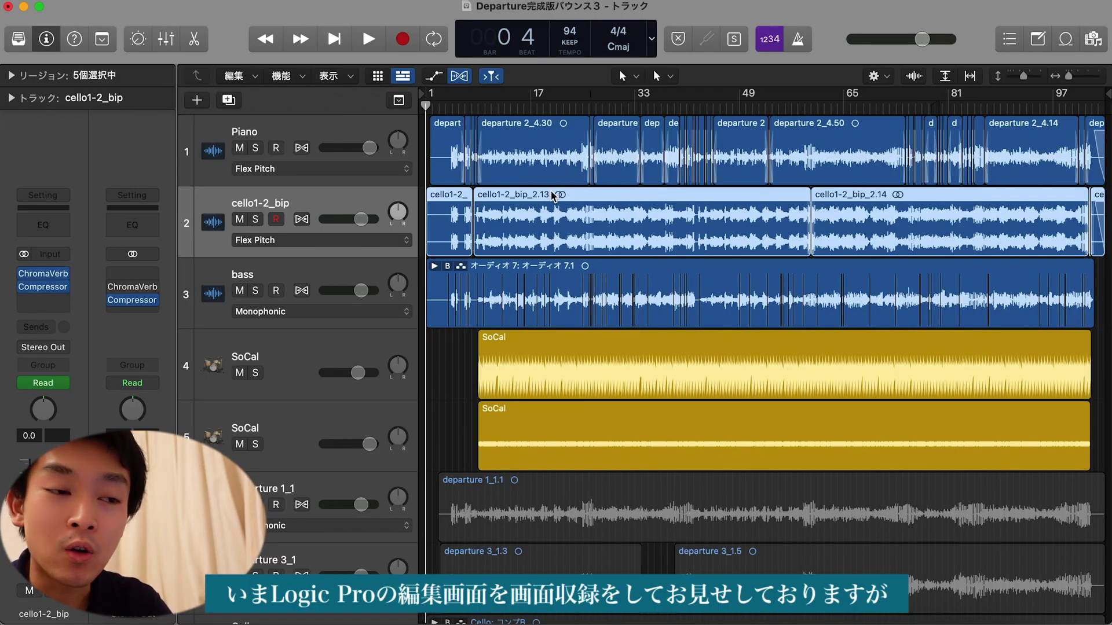
# Examine the edited Piano, cello1-2_bip, bass and SoCal tracks along the whole arrangement.
pyautogui.scroll(5, 551, 195)
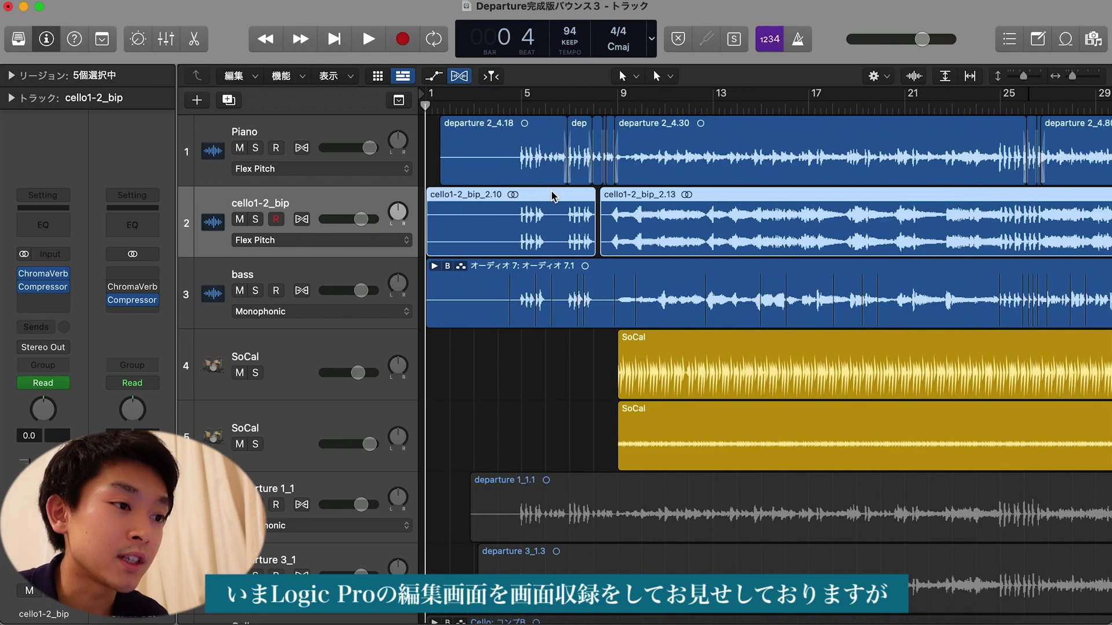
pyautogui.scroll(3, 551, 196)
pyautogui.scroll(-5, 551, 196)
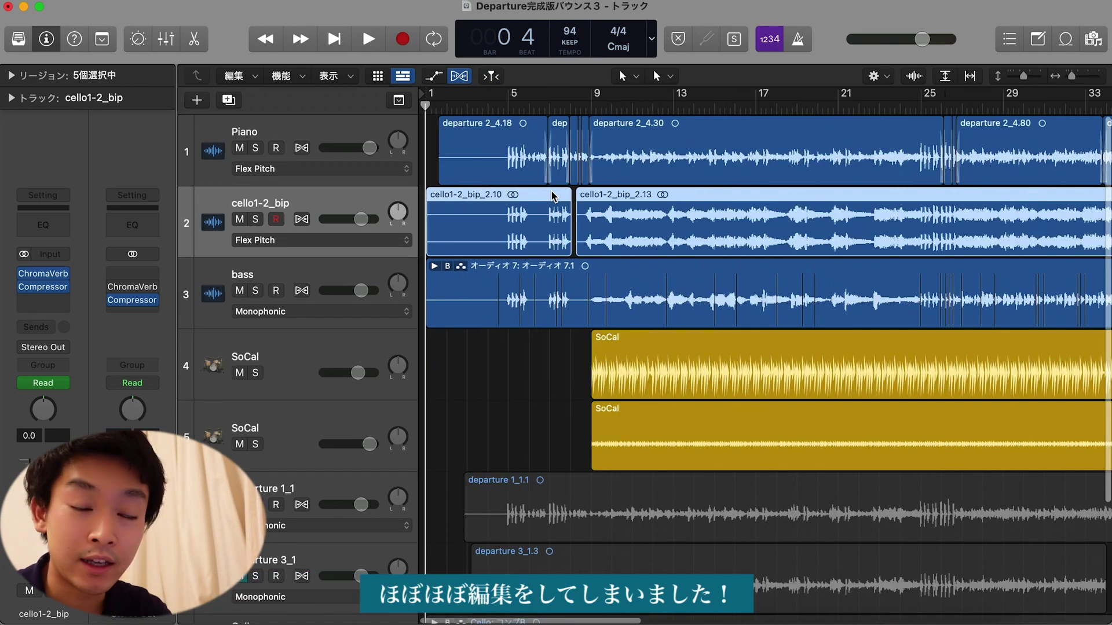
pyautogui.hscroll(8, 551, 196)
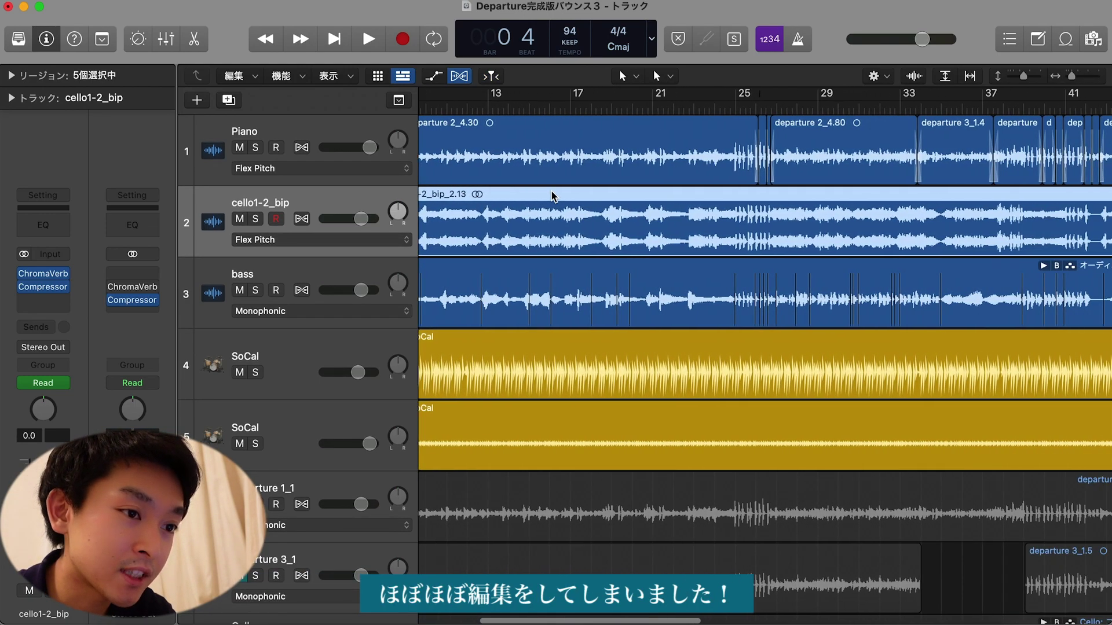
pyautogui.hscroll(10, 551, 196)
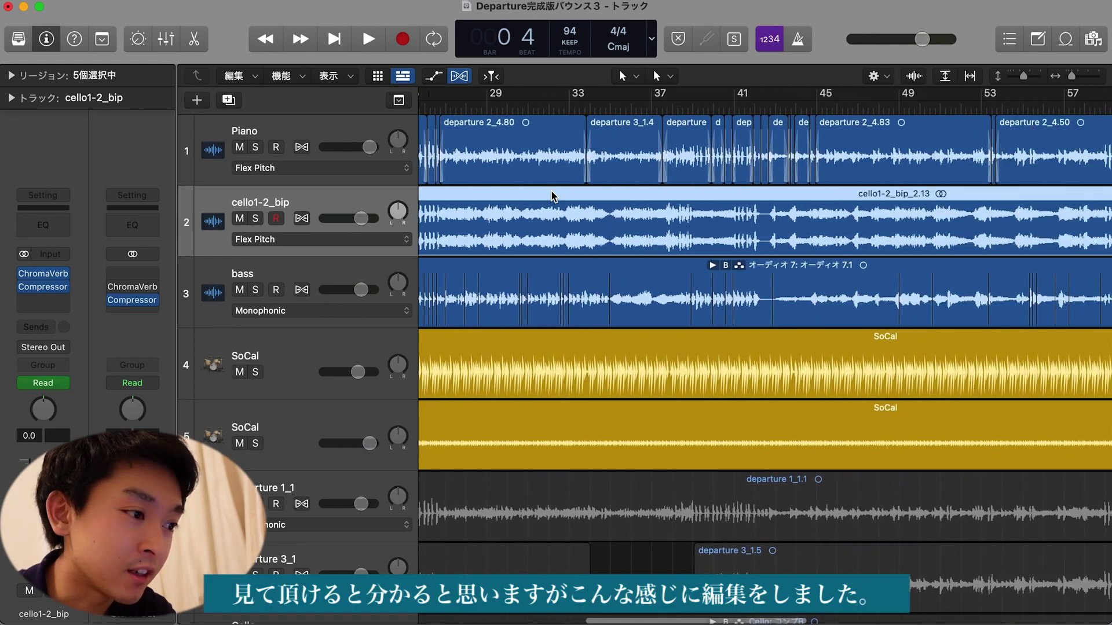
pyautogui.hscroll(-14, 552, 194)
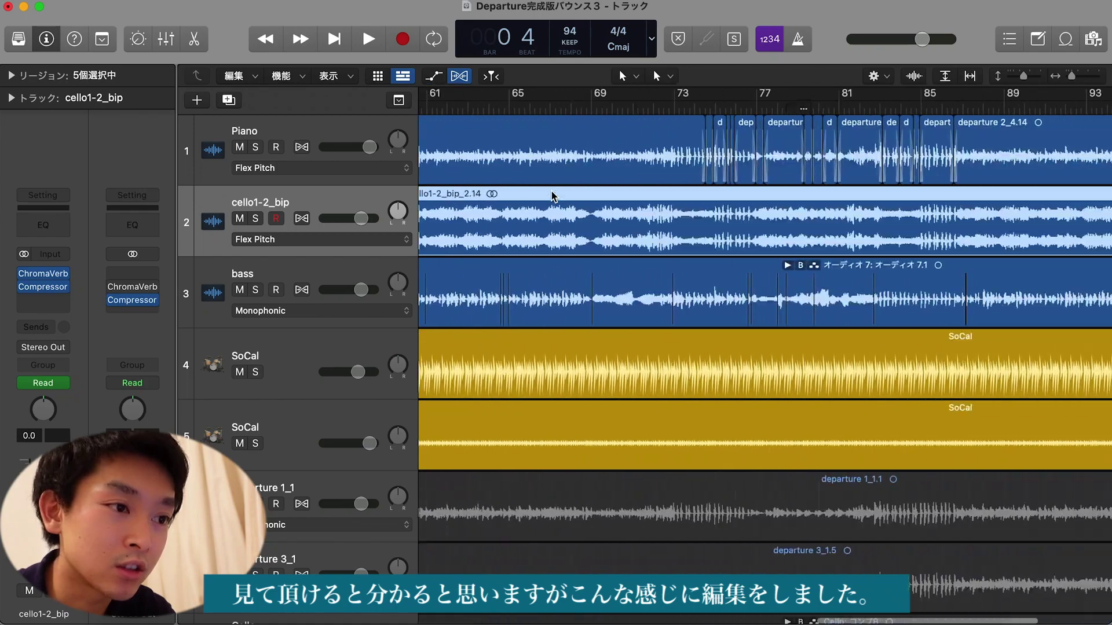
# Select the Piano and cello1-2_bip tracks in turn and compare their regions from bar 1 onward.
pyautogui.click(468, 136)
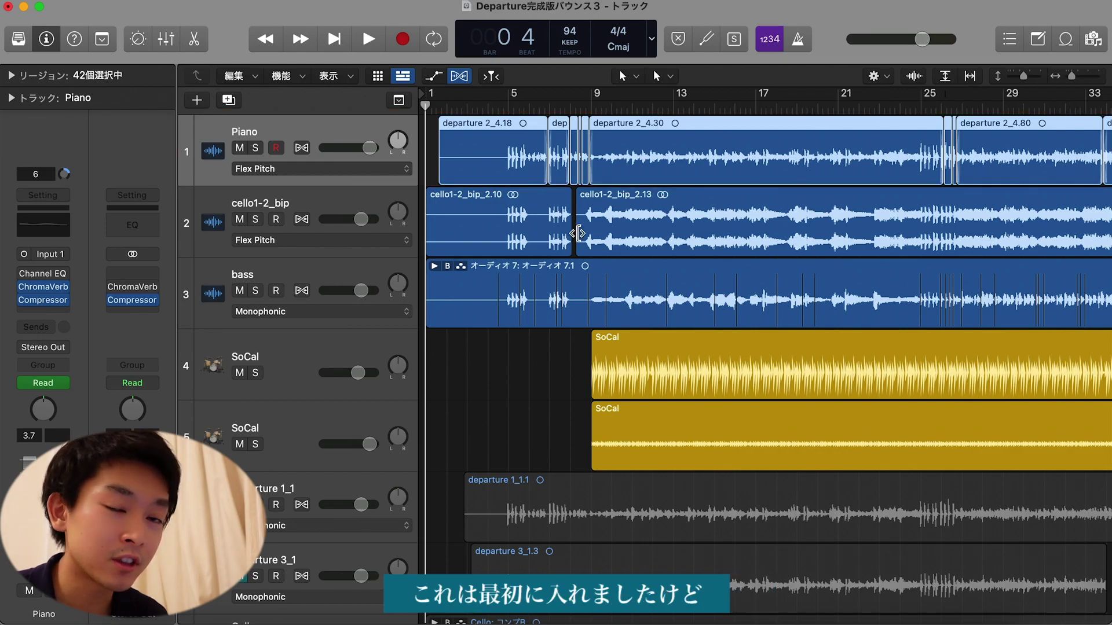
pyautogui.click(338, 201)
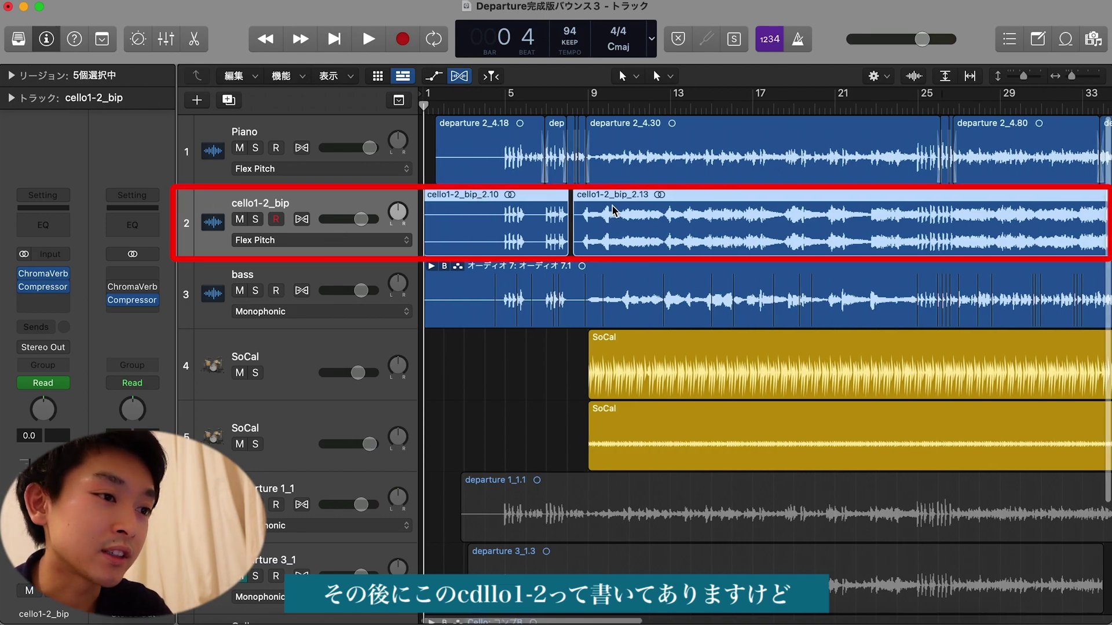
pyautogui.hscroll(5, 579, 208)
pyautogui.hscroll(-1, 517, 153)
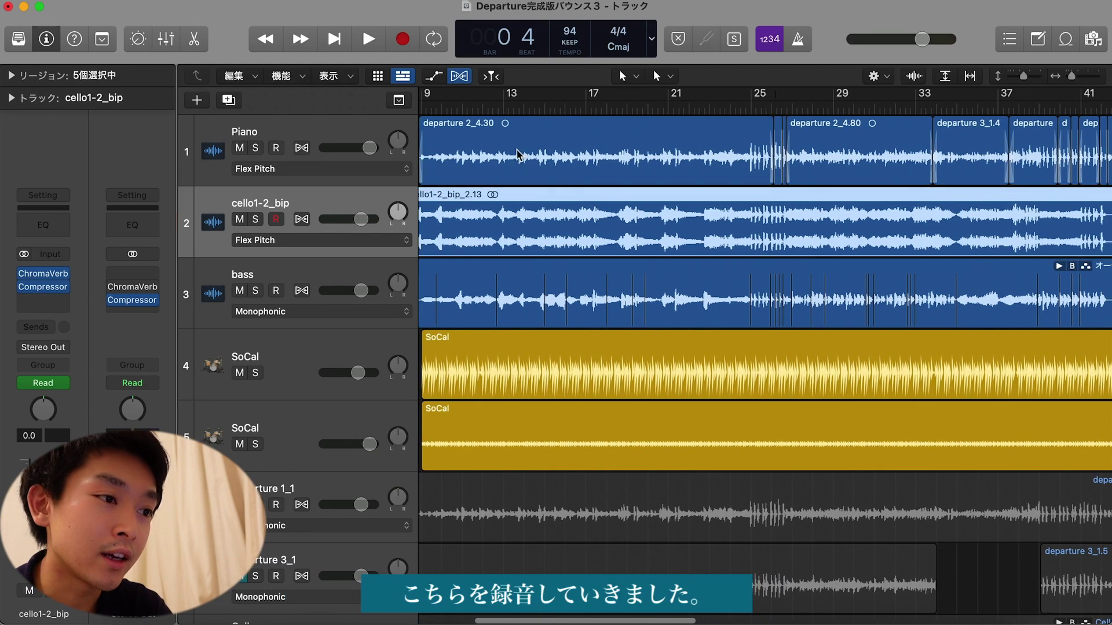
# Solo the cello1-2_bip track, play it from bar 12 to bar 16, and turn its solo off.
pyautogui.click(489, 110)
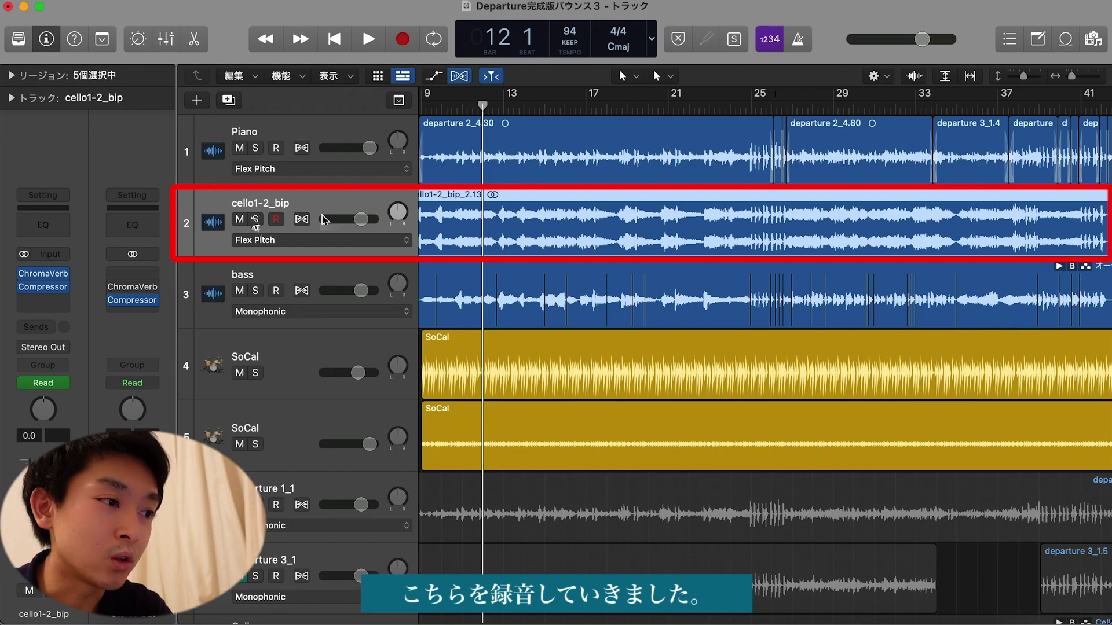
pyautogui.click(255, 220)
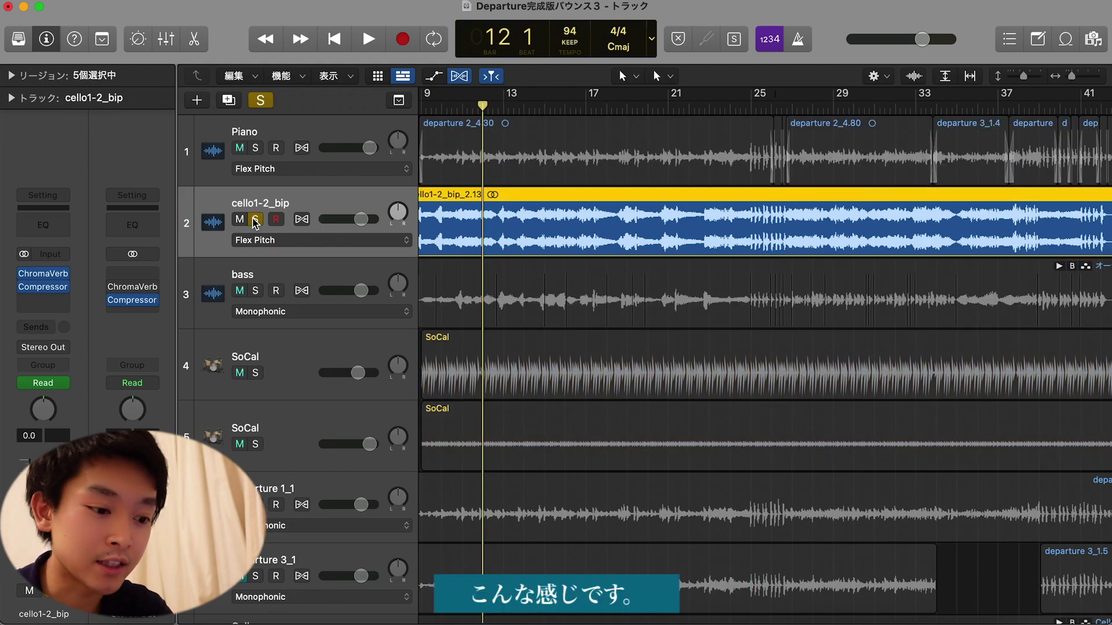
pyautogui.press('XF86AudioMute')
pyautogui.press('space')
pyautogui.press('XF86AudioMute')
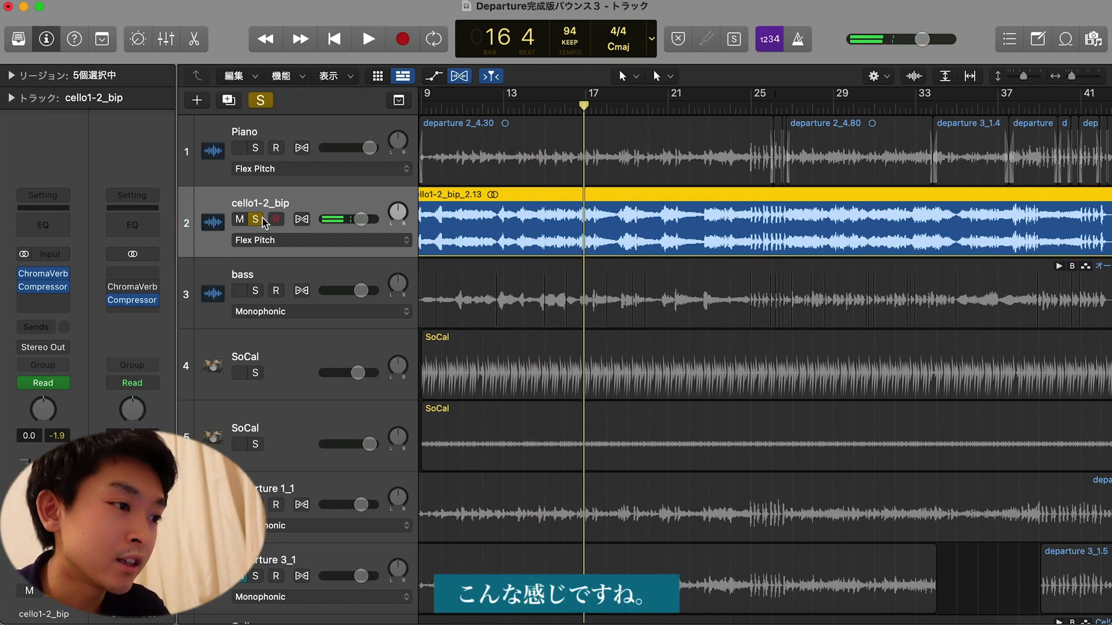
pyautogui.click(256, 220)
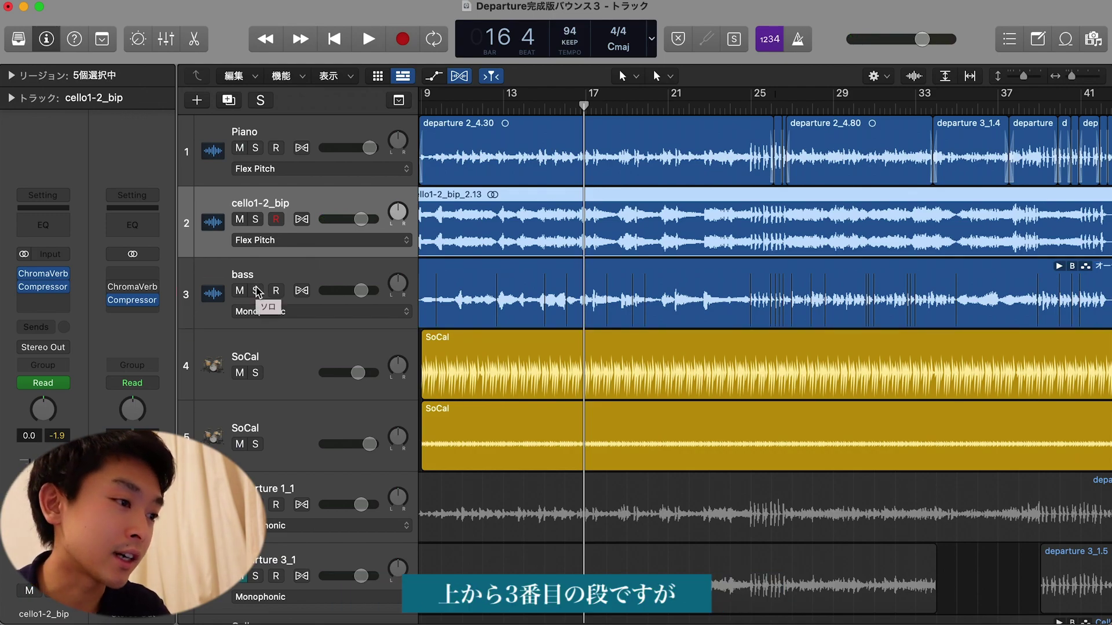
# Solo the bass track, play it from bar 16 to bar 24, and turn its solo off.
pyautogui.click(257, 291)
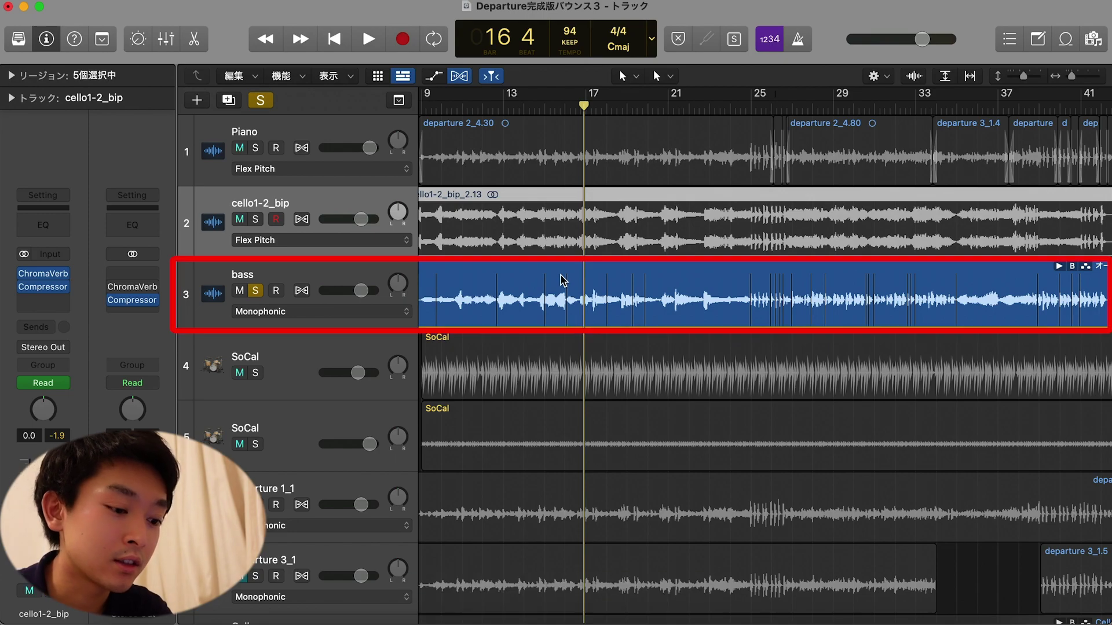
pyautogui.press('space')
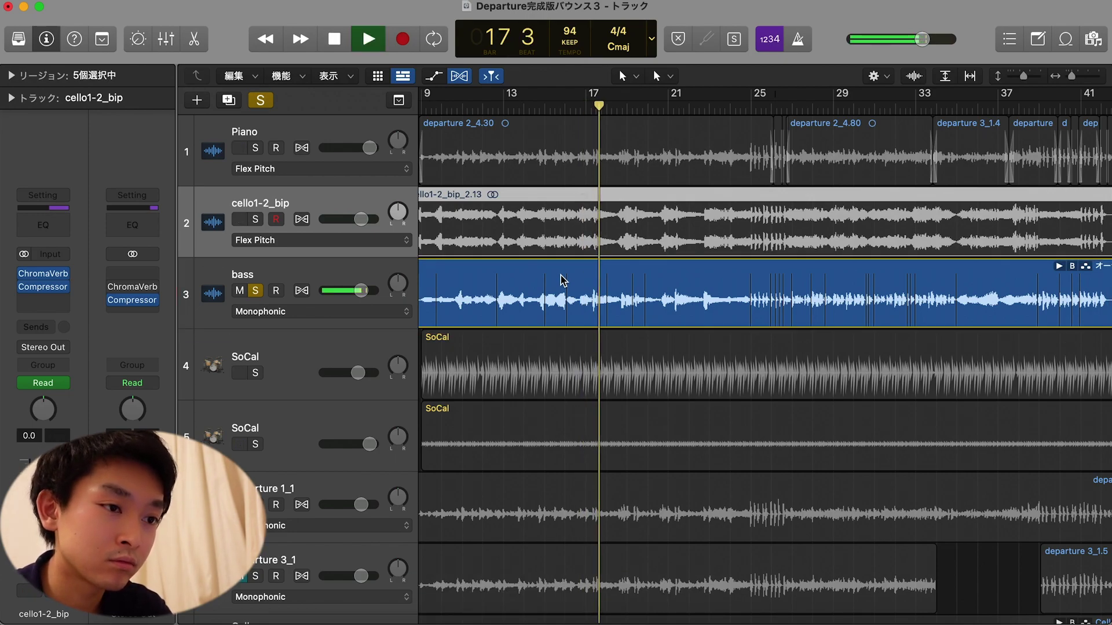
pyautogui.click(675, 109)
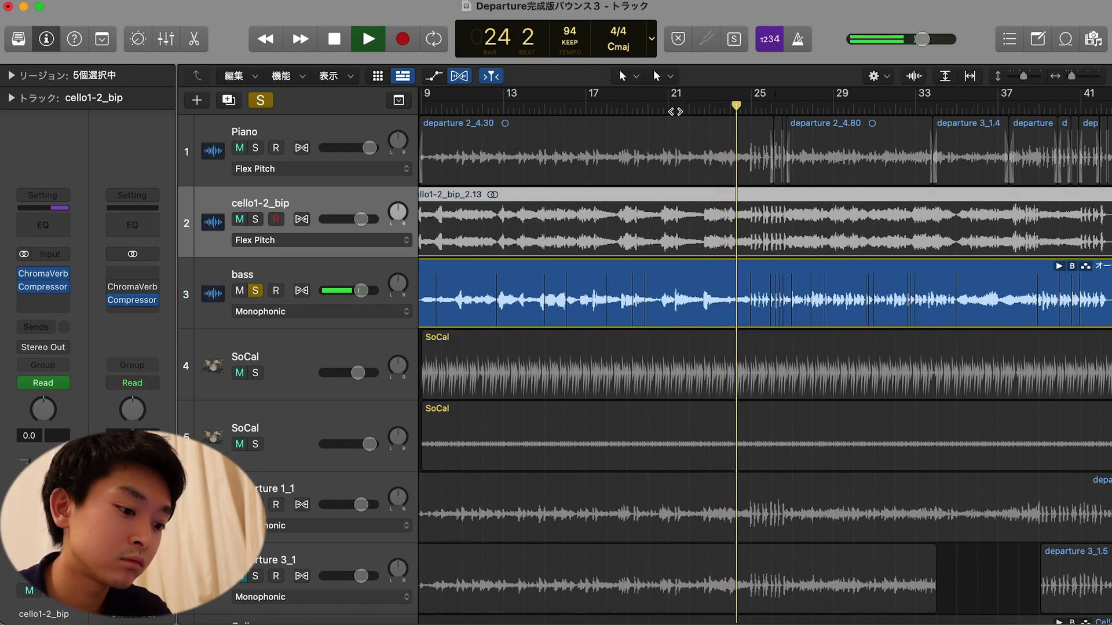
pyautogui.press('space')
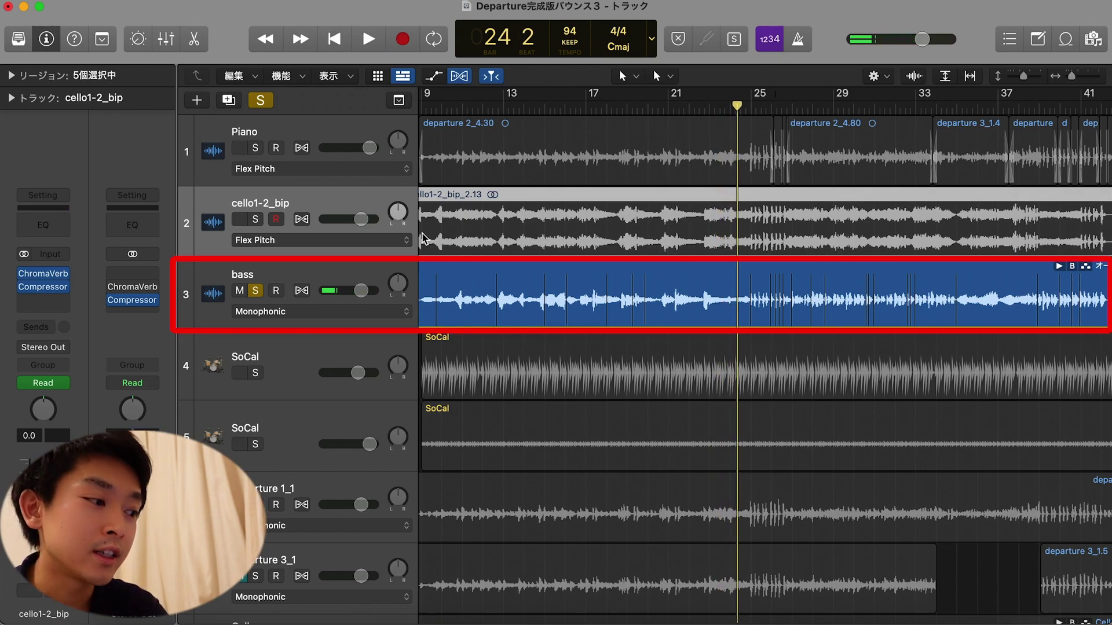
pyautogui.click(324, 285)
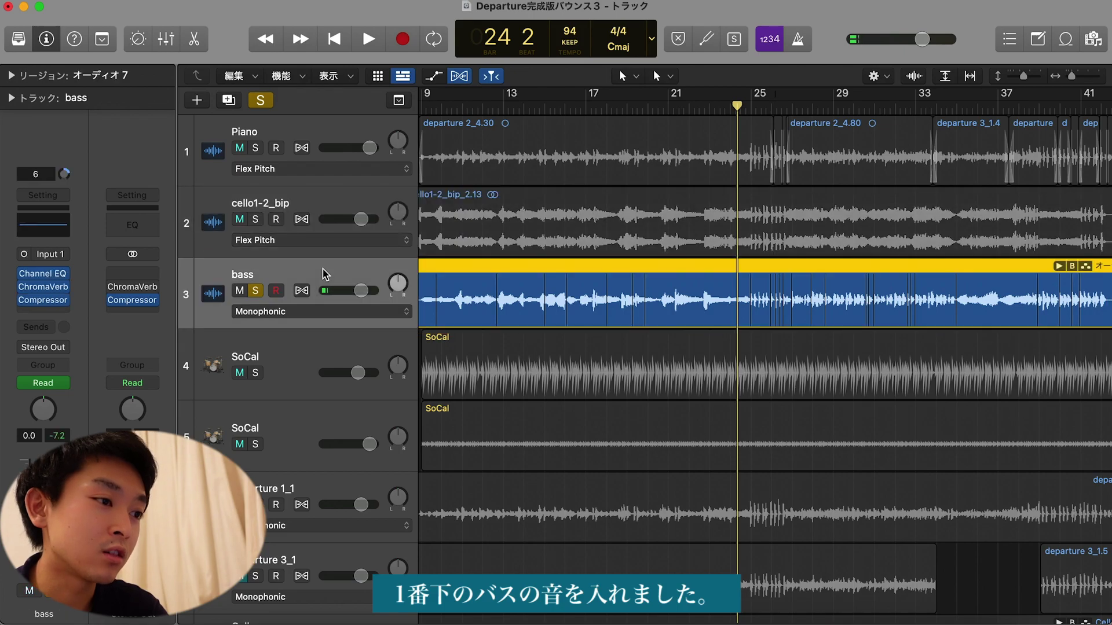
pyautogui.click(318, 351)
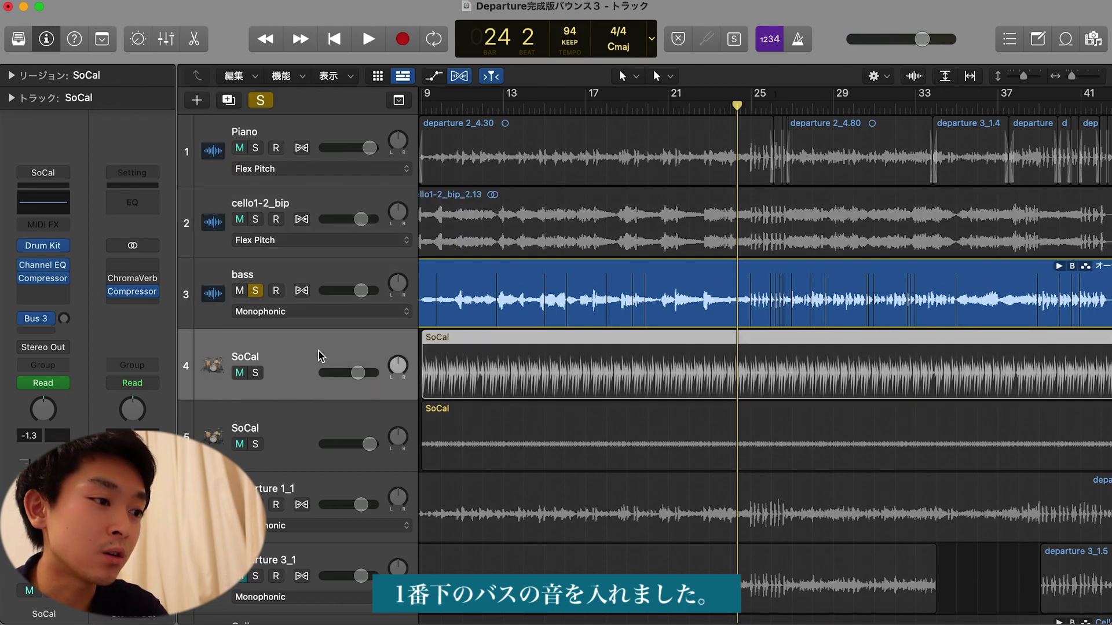
pyautogui.click(253, 297)
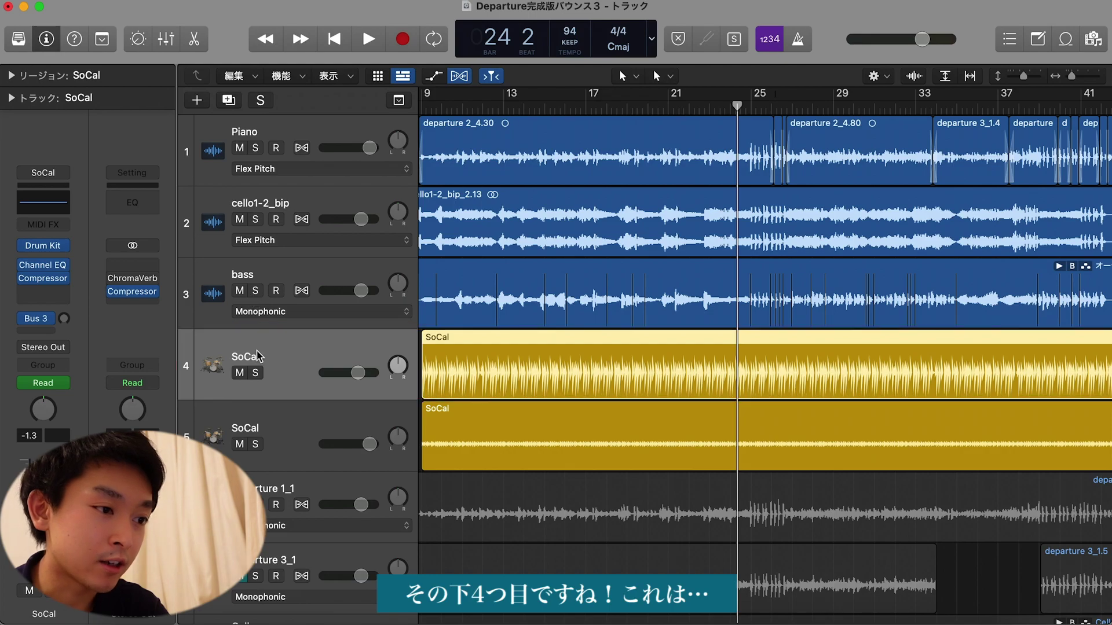
# Listen to the SoCal percussion on track 4 alone from bar 24 to bar 30, leaving its solo off.
pyautogui.click(256, 374)
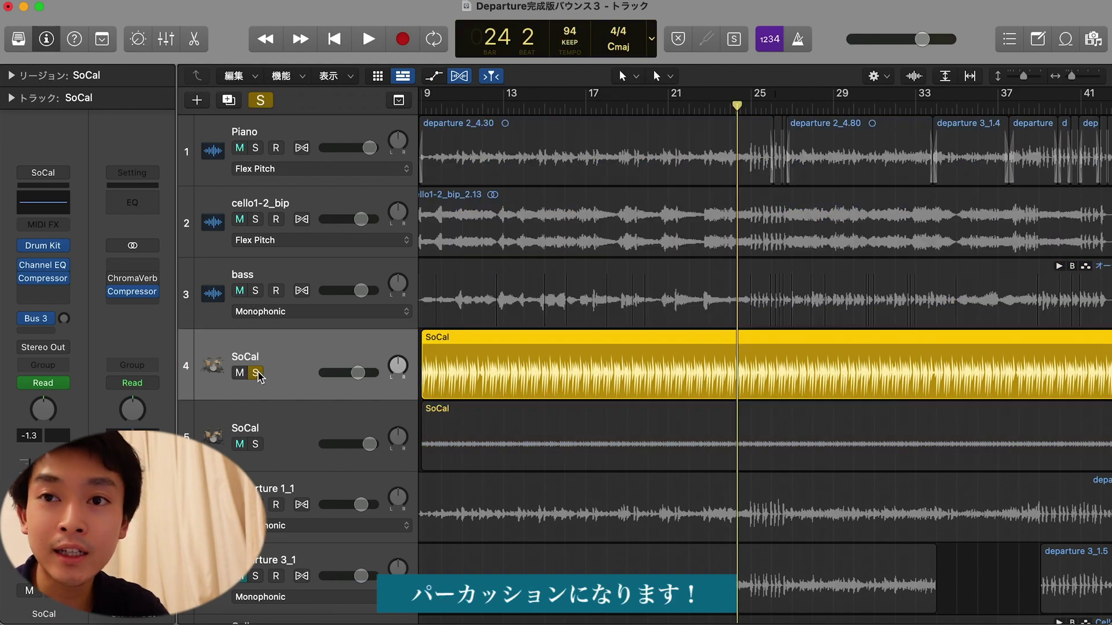
pyautogui.press('space')
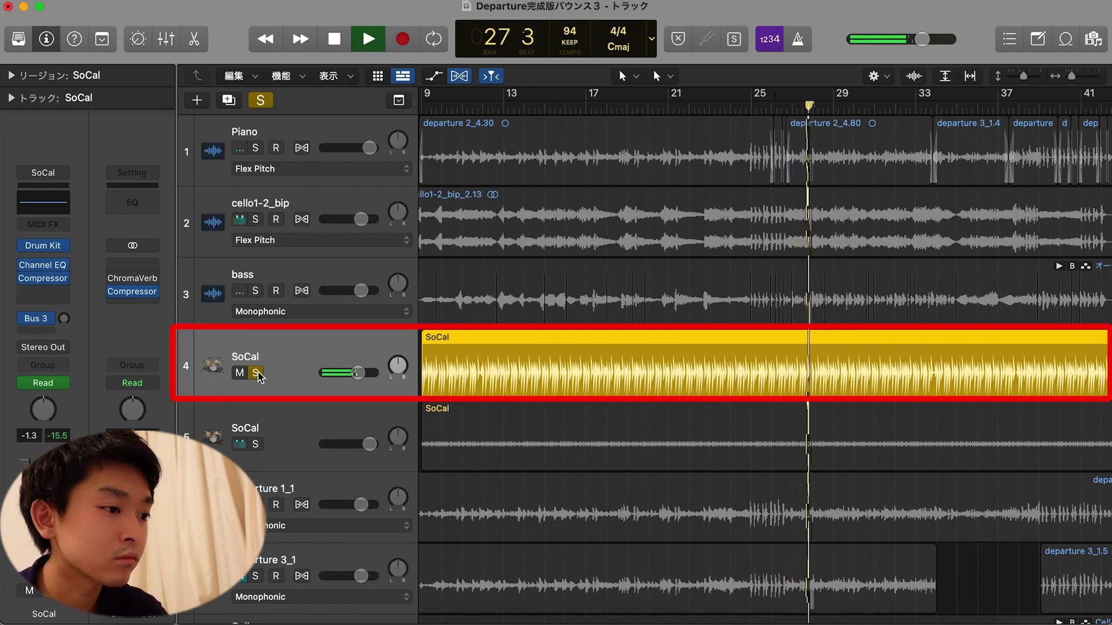
pyautogui.click(256, 373)
pyautogui.press('space')
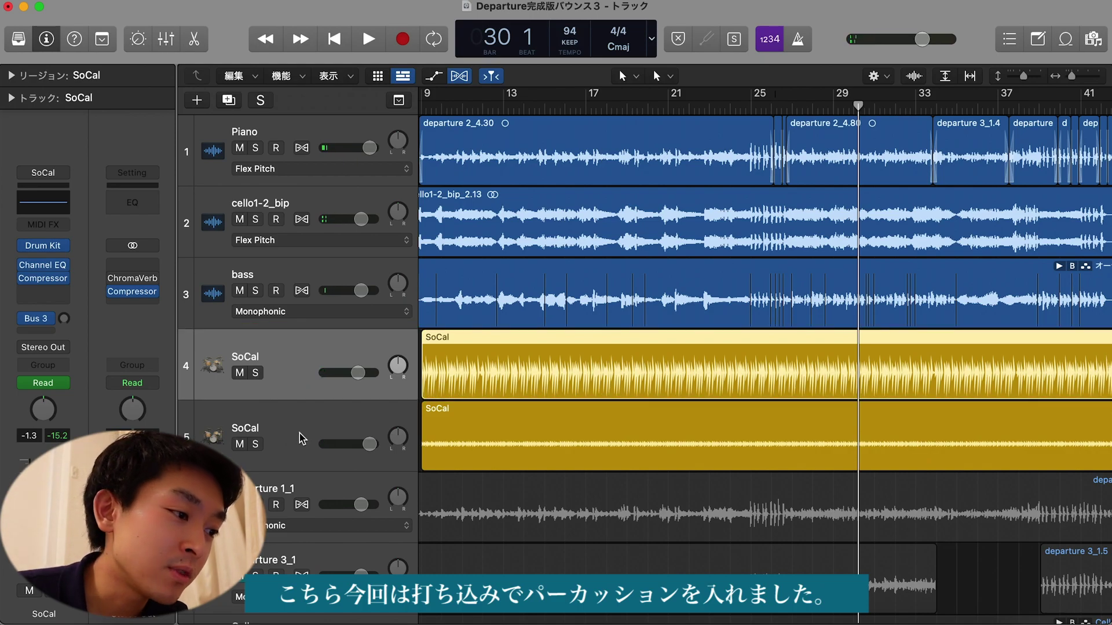
# Listen to the SoCal percussion on track 5 alone from bar 30 to bar 33, leaving its solo off.
pyautogui.click(255, 444)
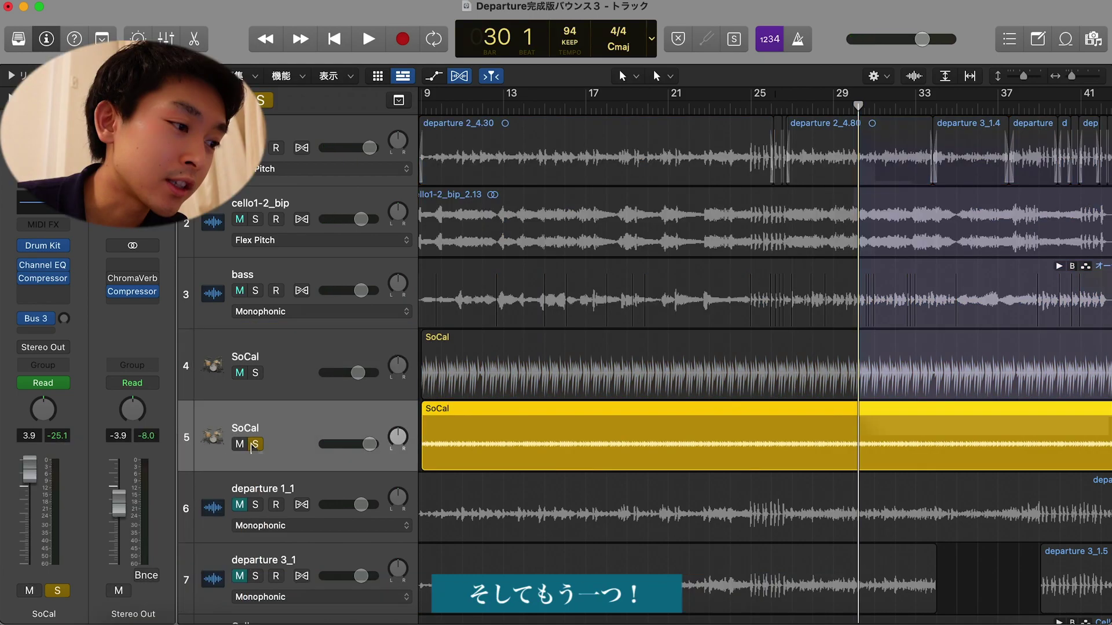
pyautogui.press('space')
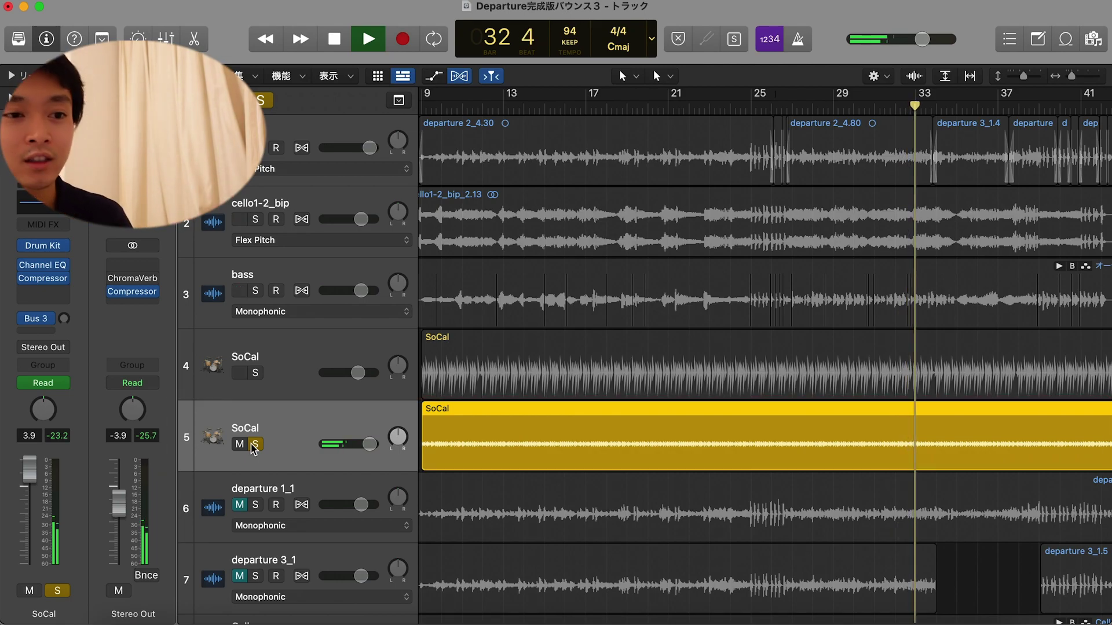
pyautogui.press('space')
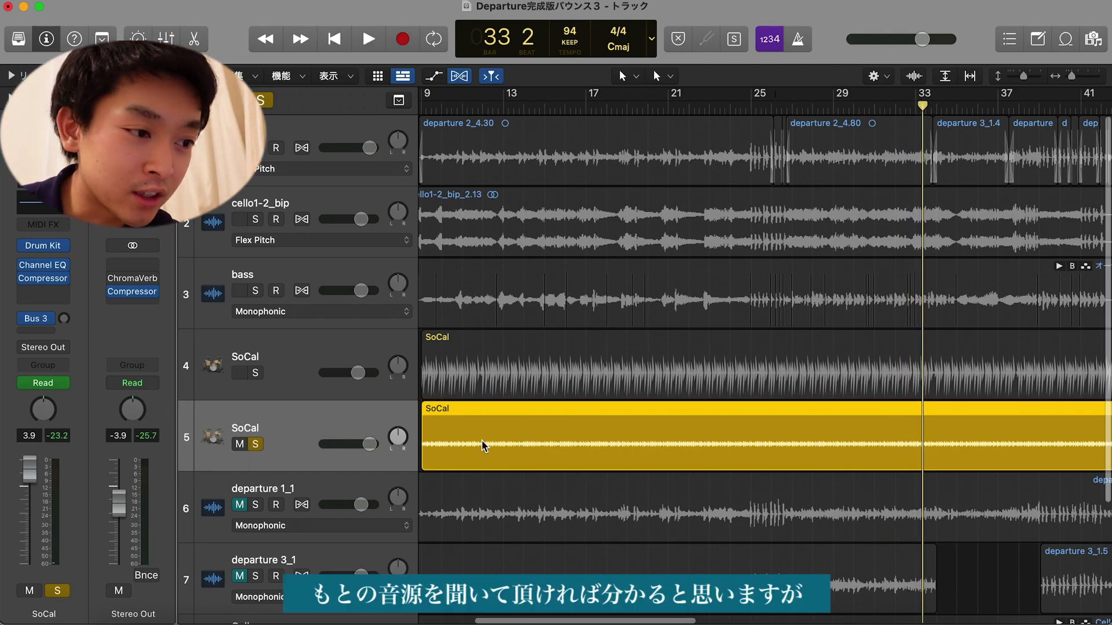
pyautogui.click(259, 444)
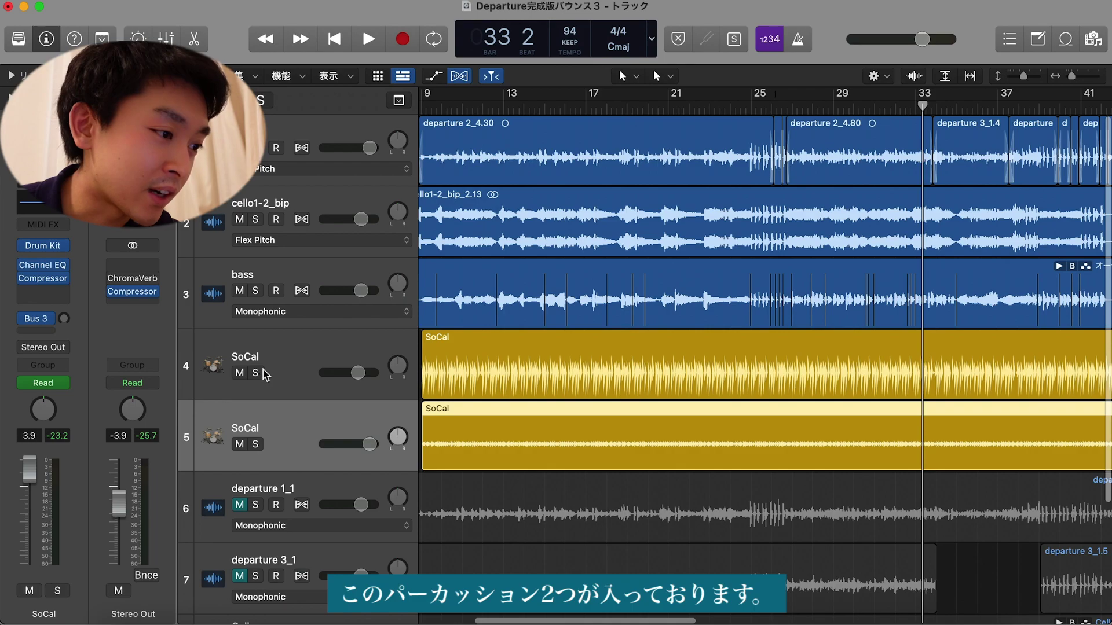
# Solo both SoCal tracks, play them together from bar 33 to bar 35, and turn both solos off.
pyautogui.click(256, 373)
pyautogui.click(255, 445)
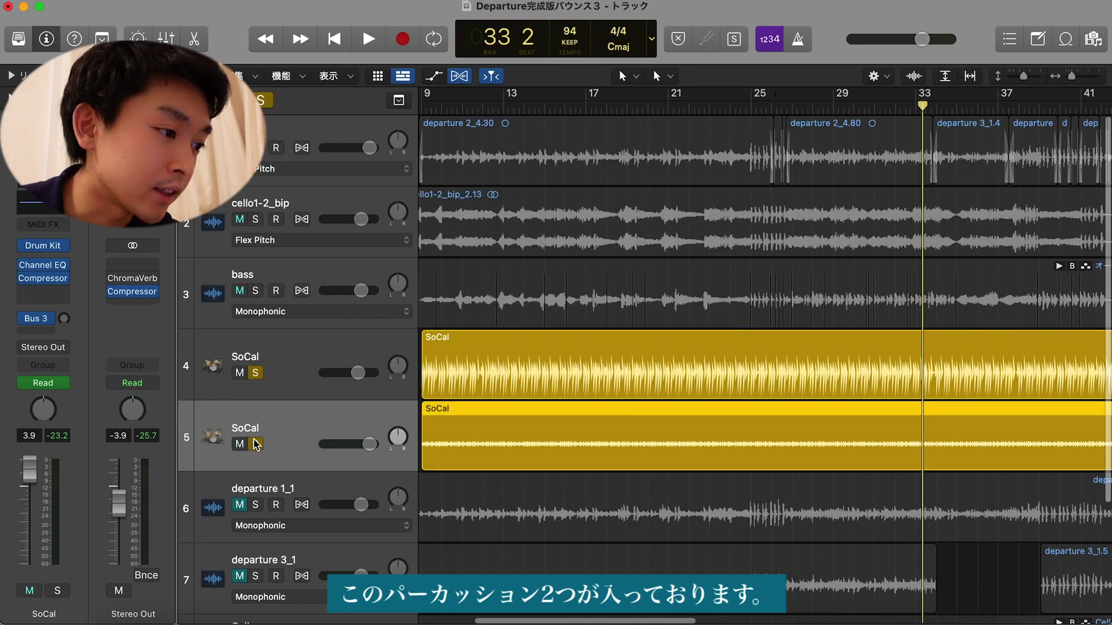
pyautogui.press('space')
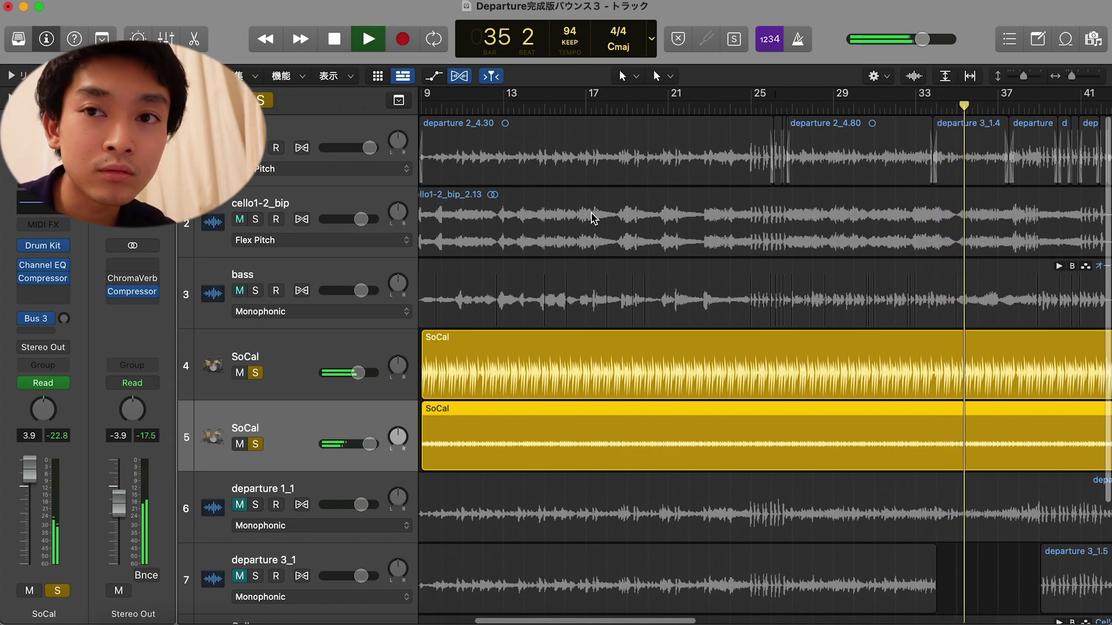
pyautogui.press('space')
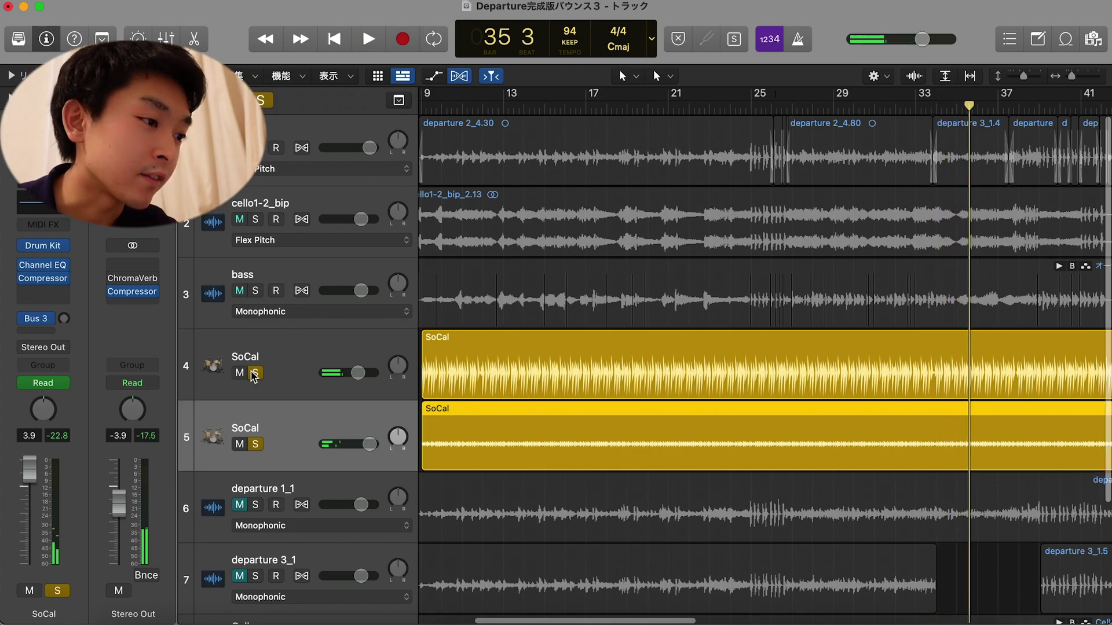
pyautogui.click(255, 374)
pyautogui.click(255, 444)
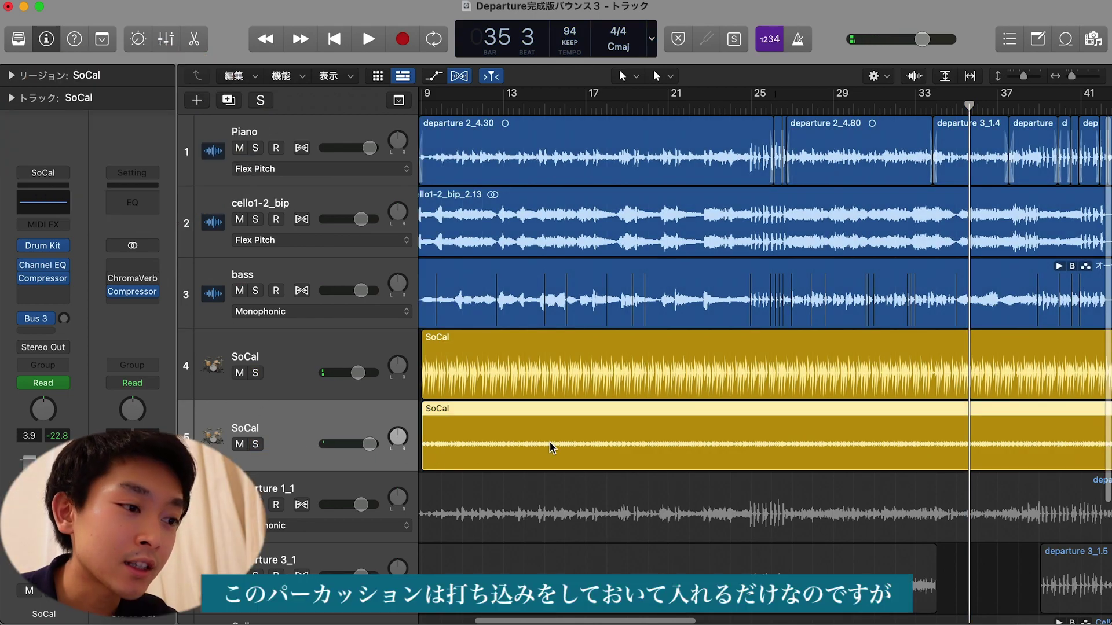
# Play all the active tracks together through the accented passage in bars 25 and 26.
pyautogui.hscroll(-10, 550, 446)
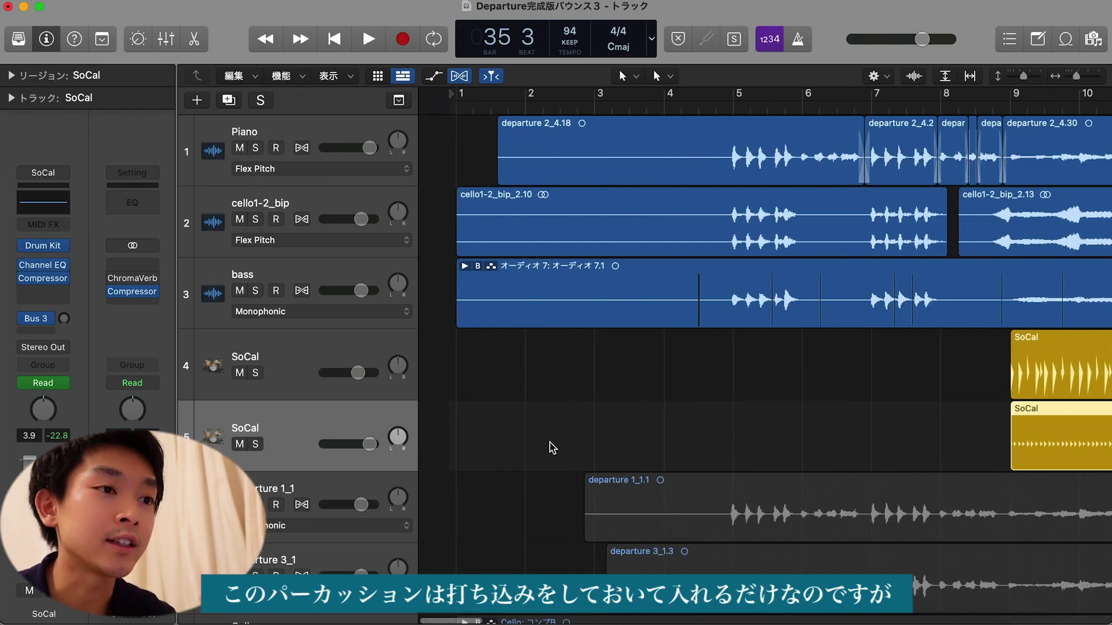
pyautogui.hscroll(1, 550, 442)
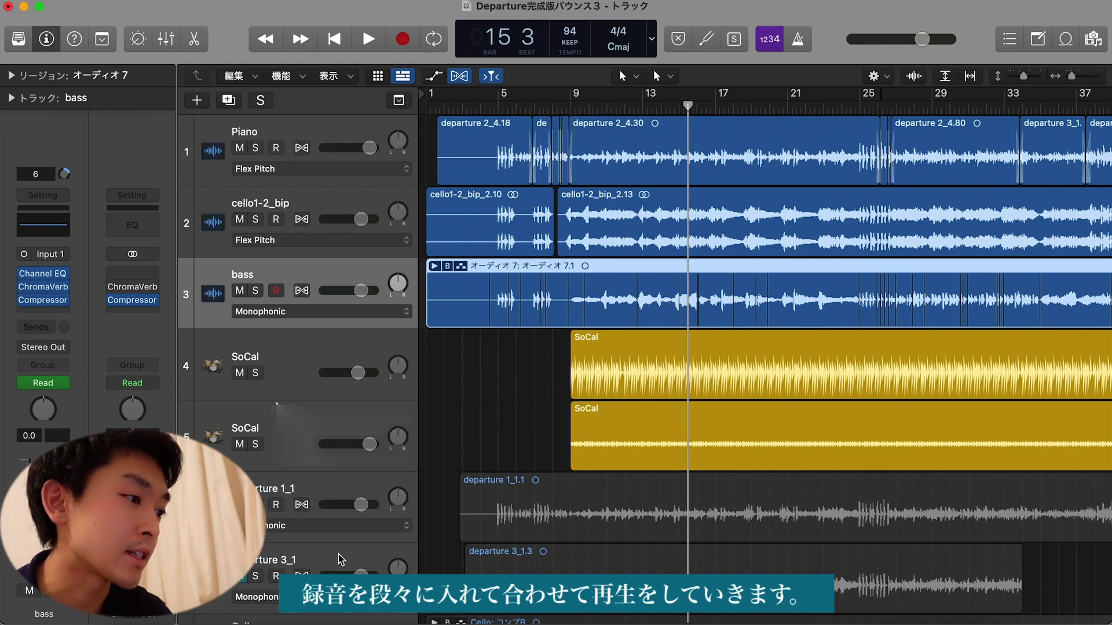
pyautogui.scroll(8, 723, 194)
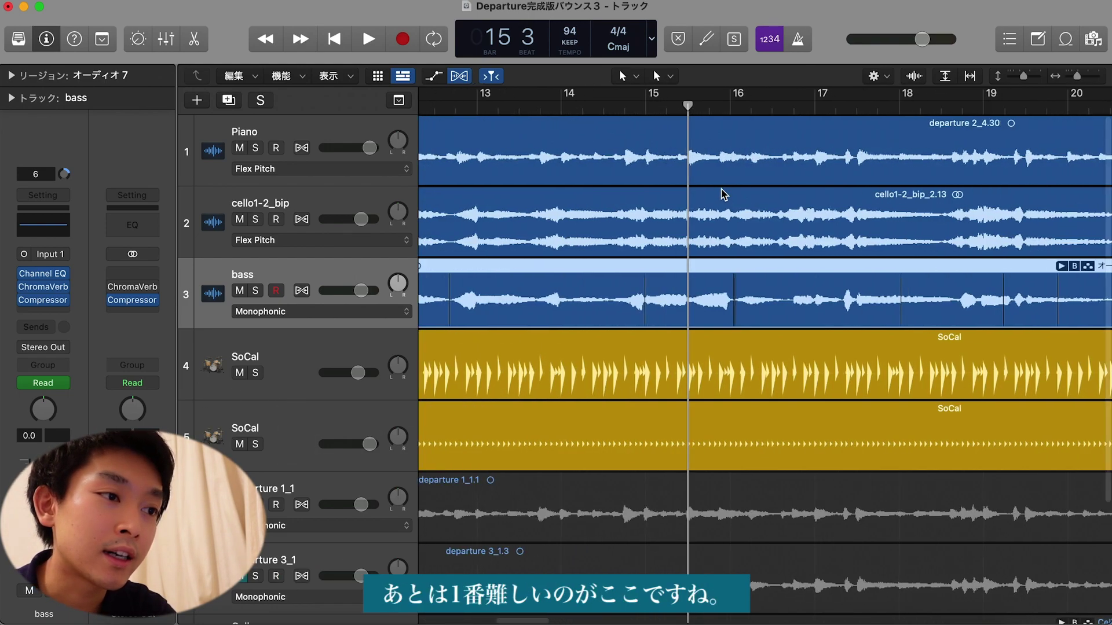
pyautogui.hscroll(5, 723, 194)
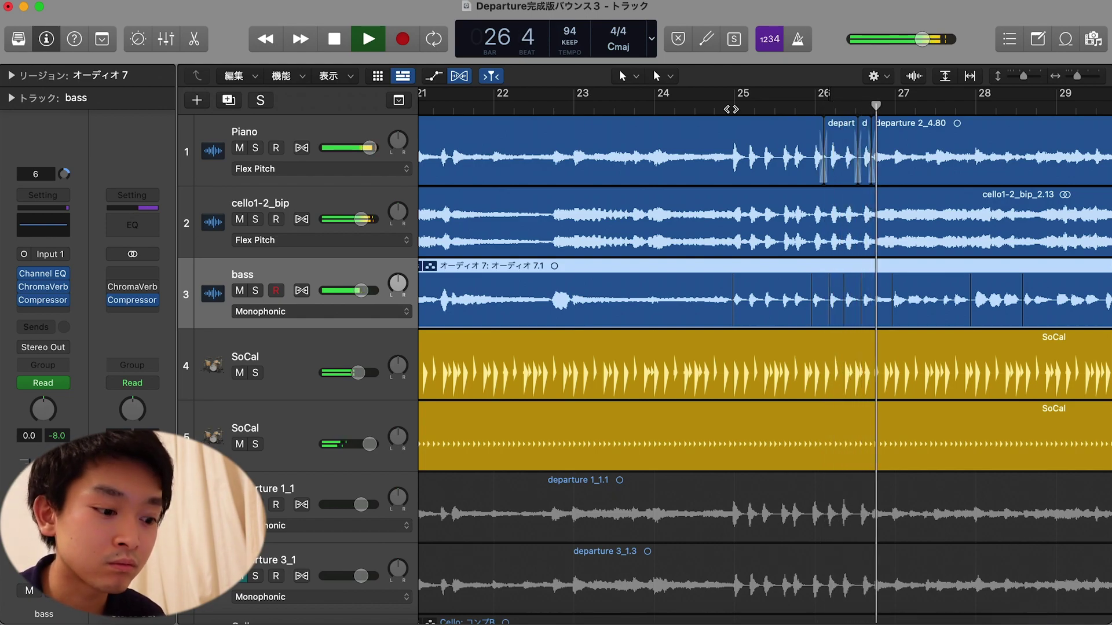
pyautogui.press('space')
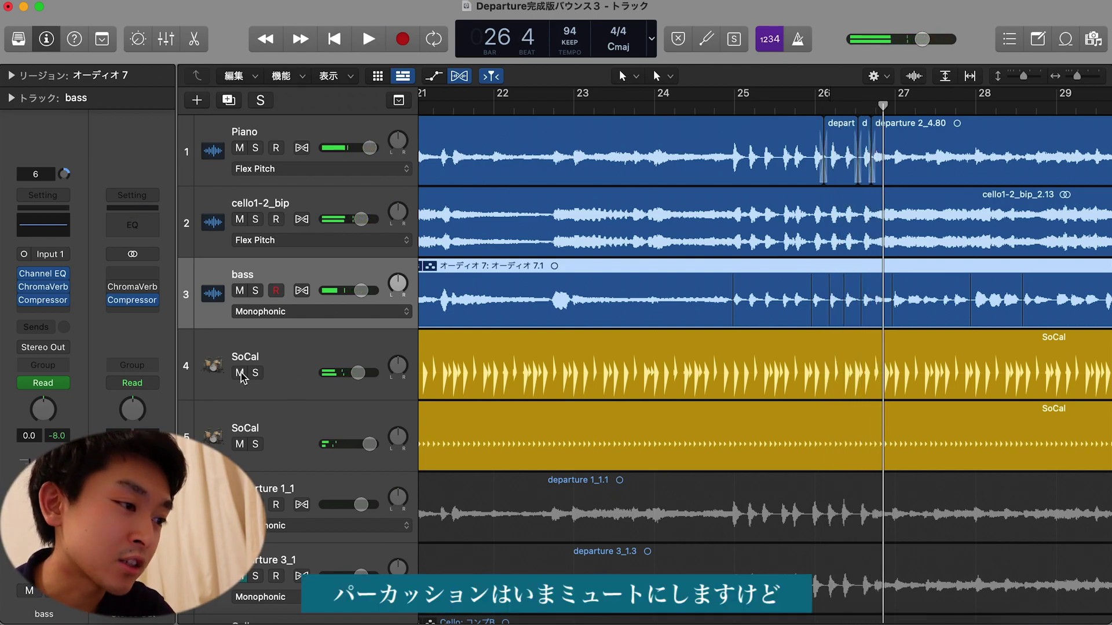
# Mute both SoCal tracks, cello1-2_bip and bass, and play the Piano alone from bar 25.
pyautogui.click(240, 373)
pyautogui.click(240, 444)
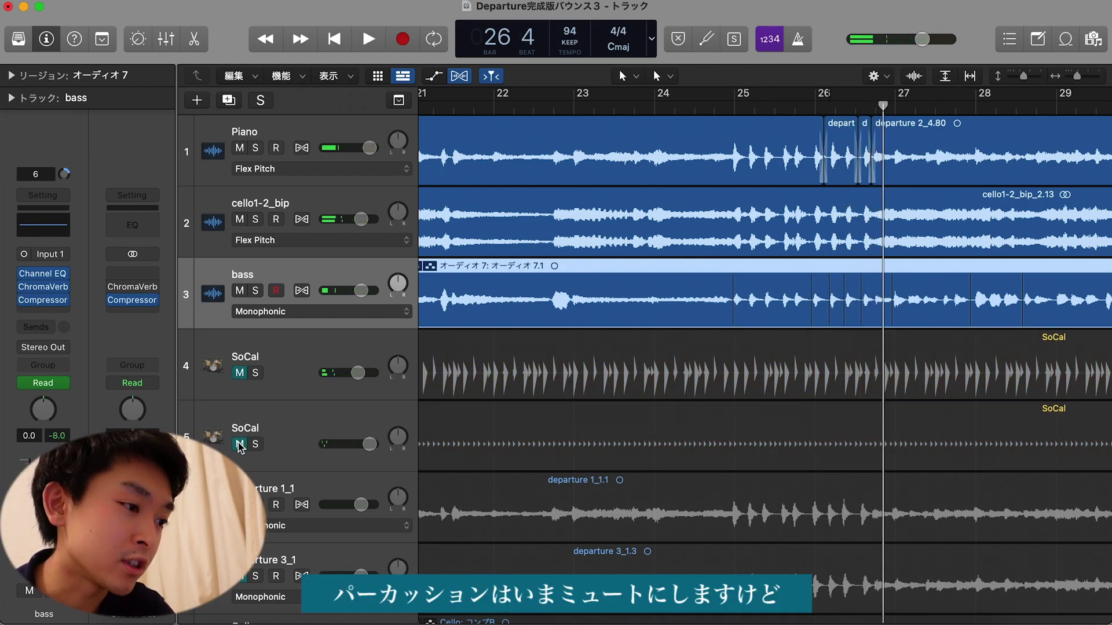
pyautogui.click(726, 111)
pyautogui.click(239, 219)
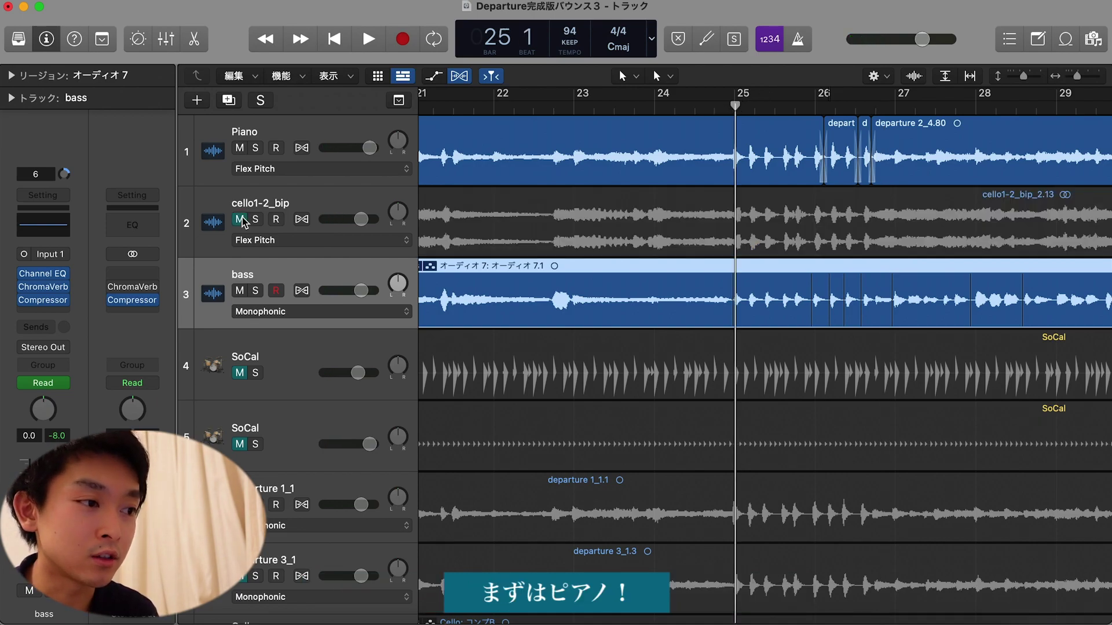
pyautogui.click(240, 290)
pyautogui.press('space')
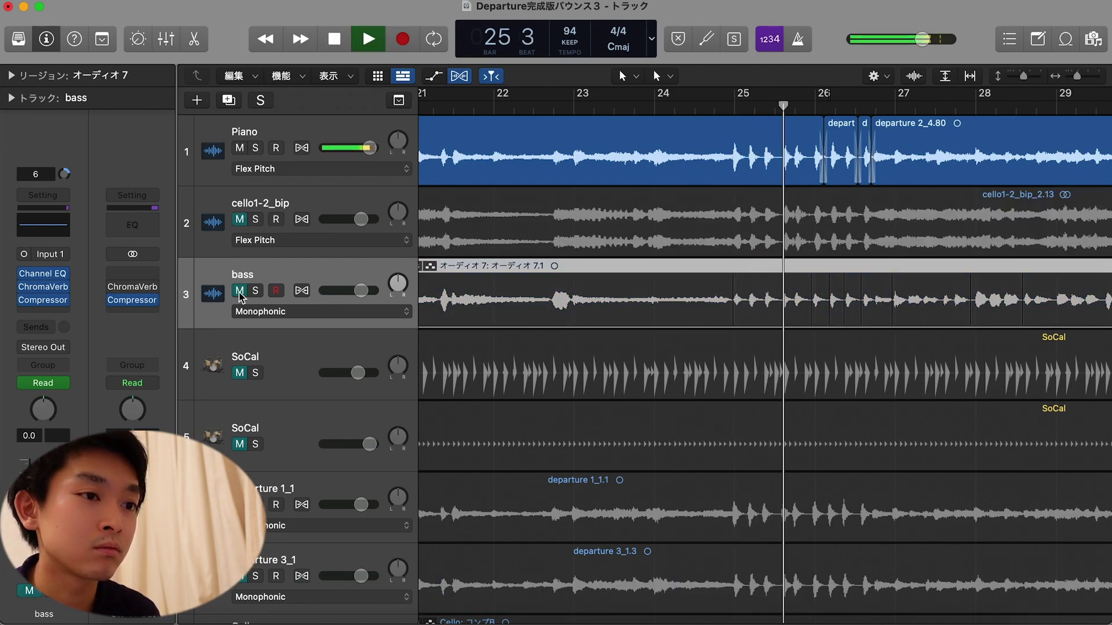
pyautogui.press('space')
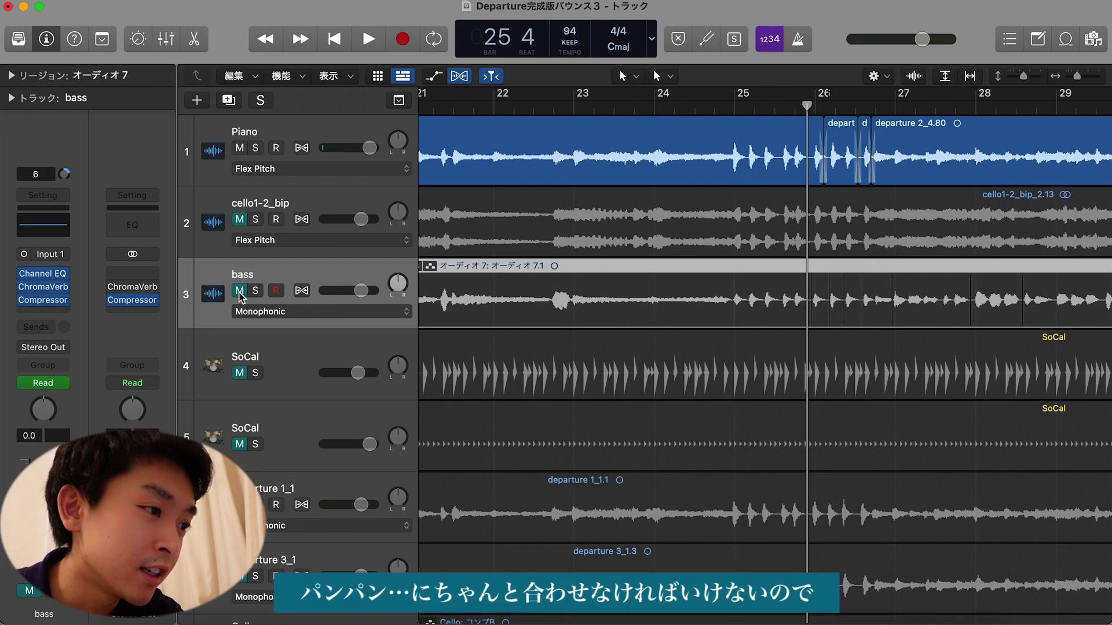
# Unmute cello1-2_bip, play it with the Piano from bar 24 beat 4 through bar 25, and return the playhead to bar 25.
pyautogui.click(240, 220)
pyautogui.press('space')
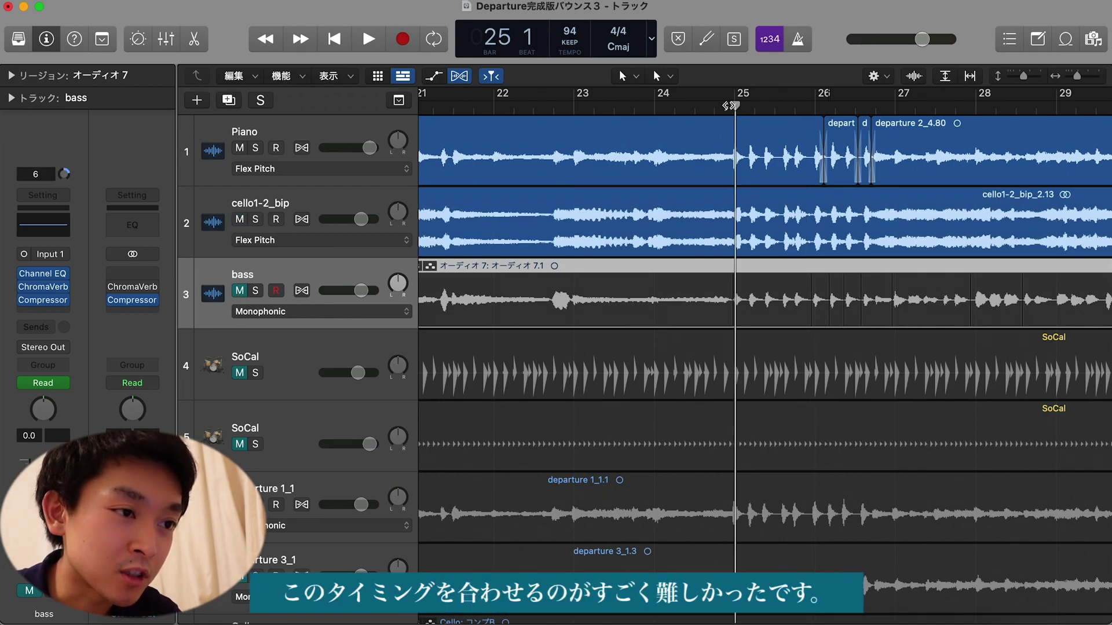
pyautogui.click(722, 106)
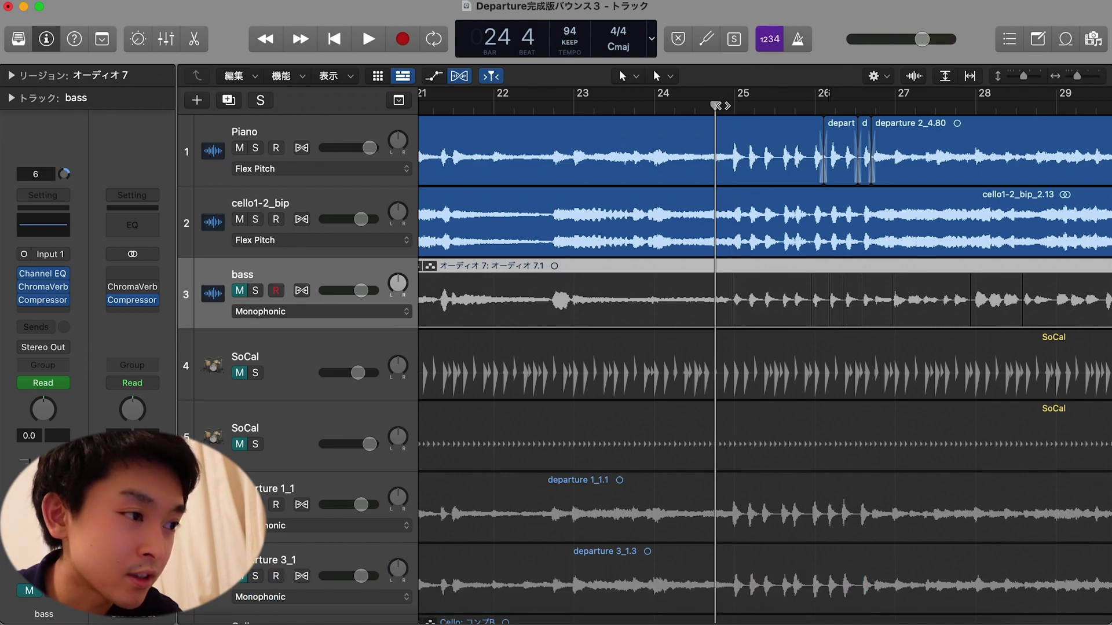
pyautogui.press('space')
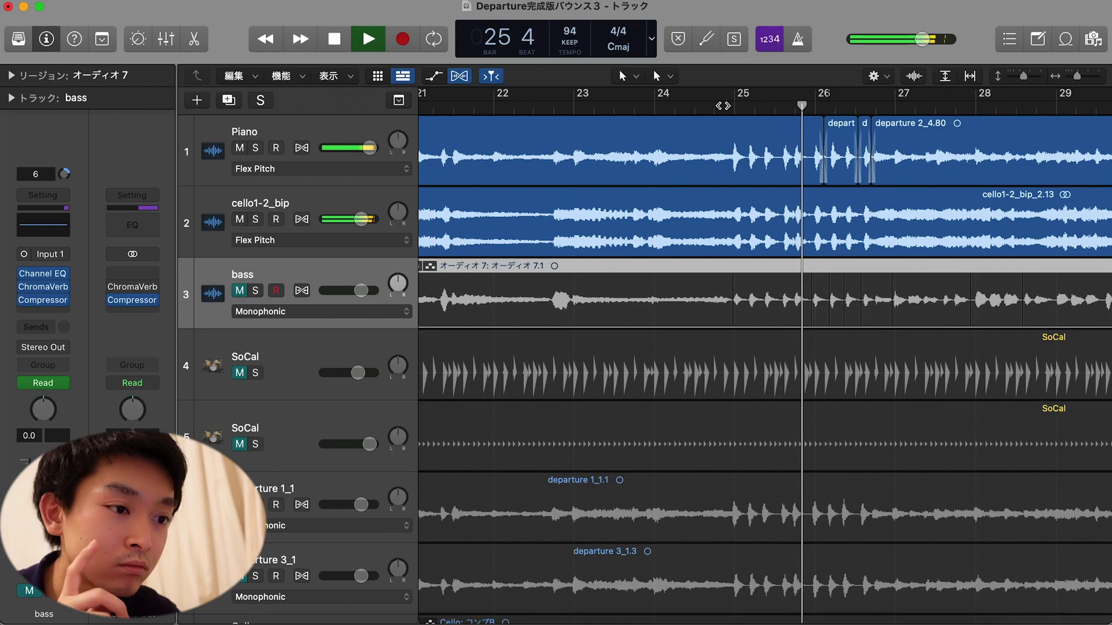
pyautogui.press('space')
pyautogui.click(728, 106)
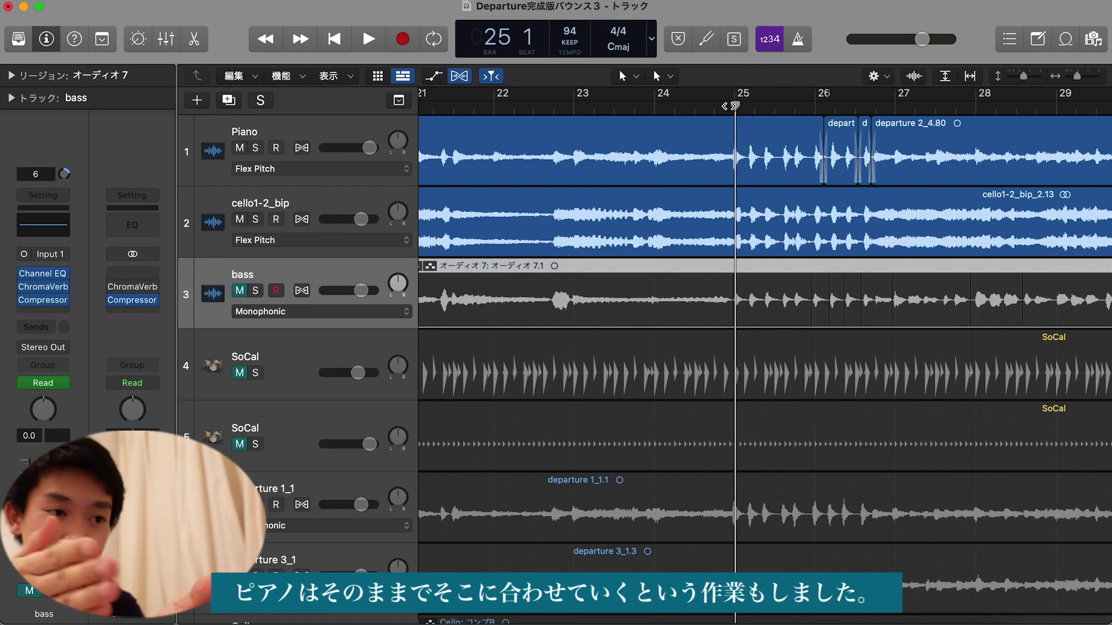
# Unmute the bass and play it with the Piano and cello1-2_bip from bar 24 beat 4 to bar 26.
pyautogui.click(240, 291)
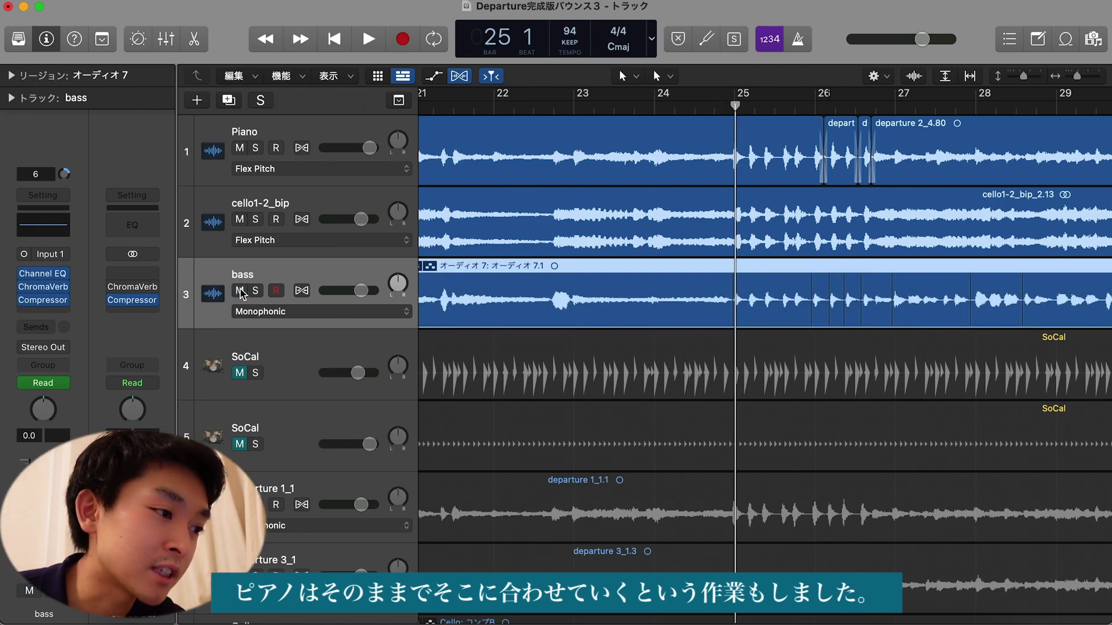
pyautogui.click(717, 108)
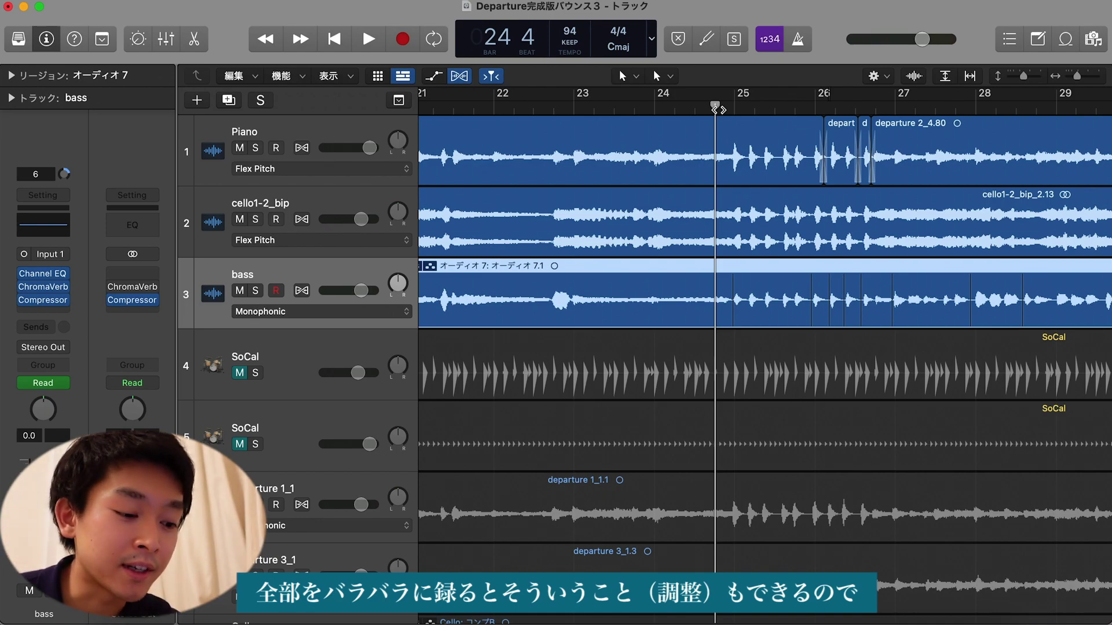
pyautogui.scroll(-2, 834, 269)
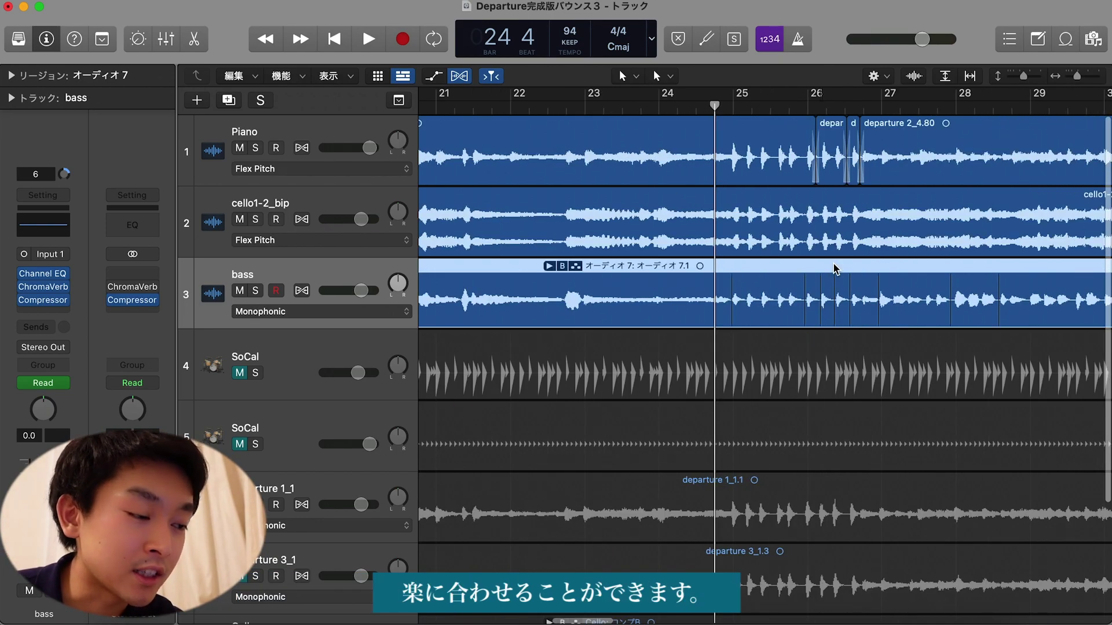
pyautogui.press('space')
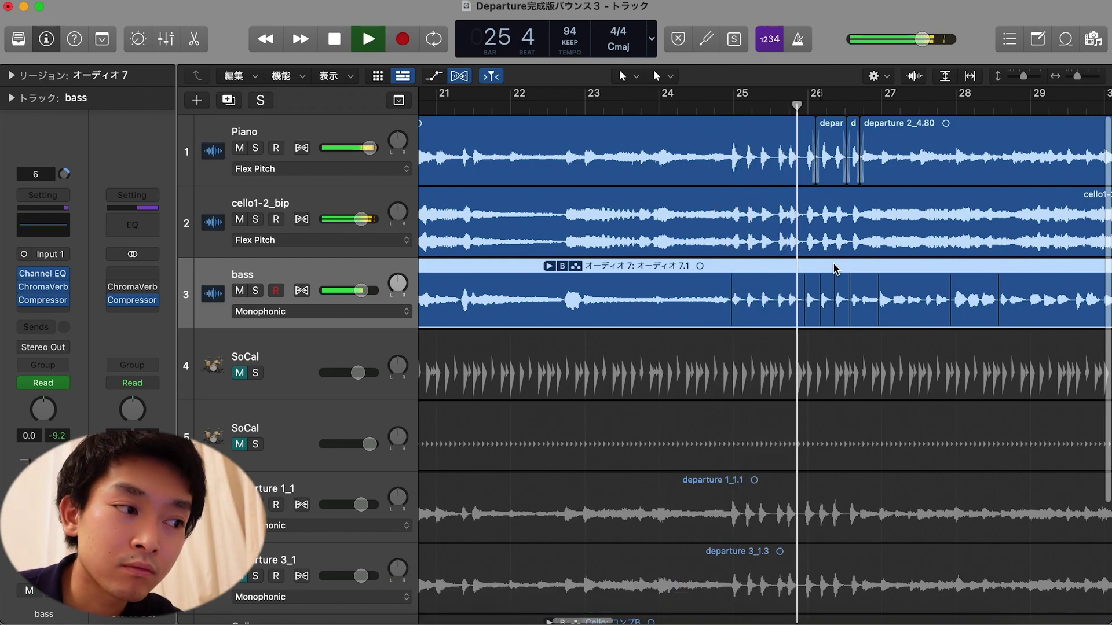
pyautogui.press('space')
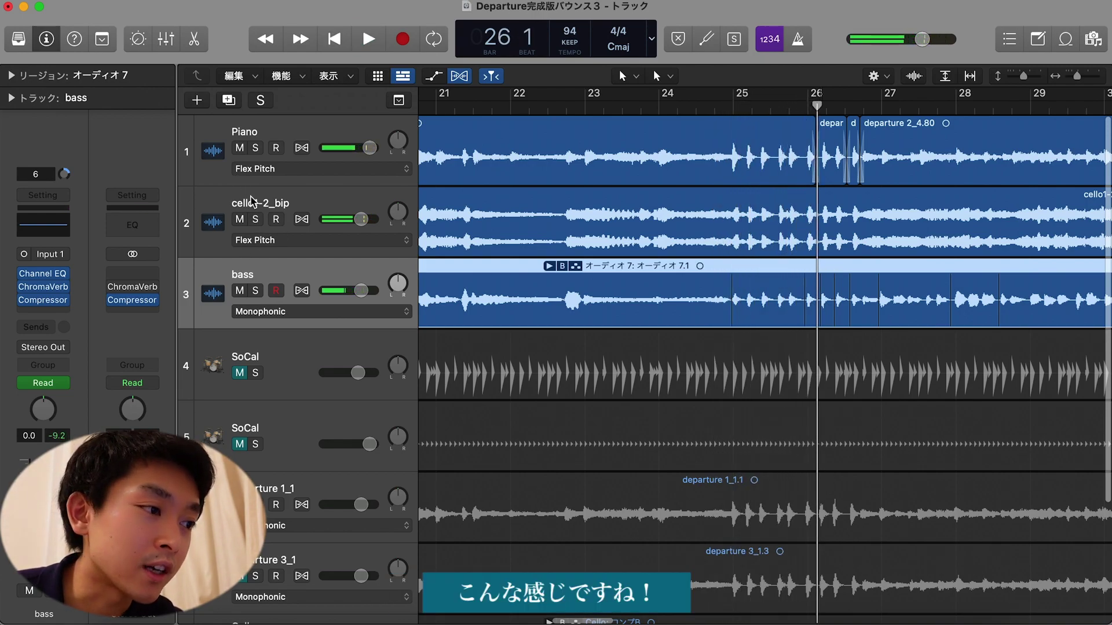
# Unmute both SoCal percussion tracks.
pyautogui.click(239, 373)
pyautogui.click(240, 444)
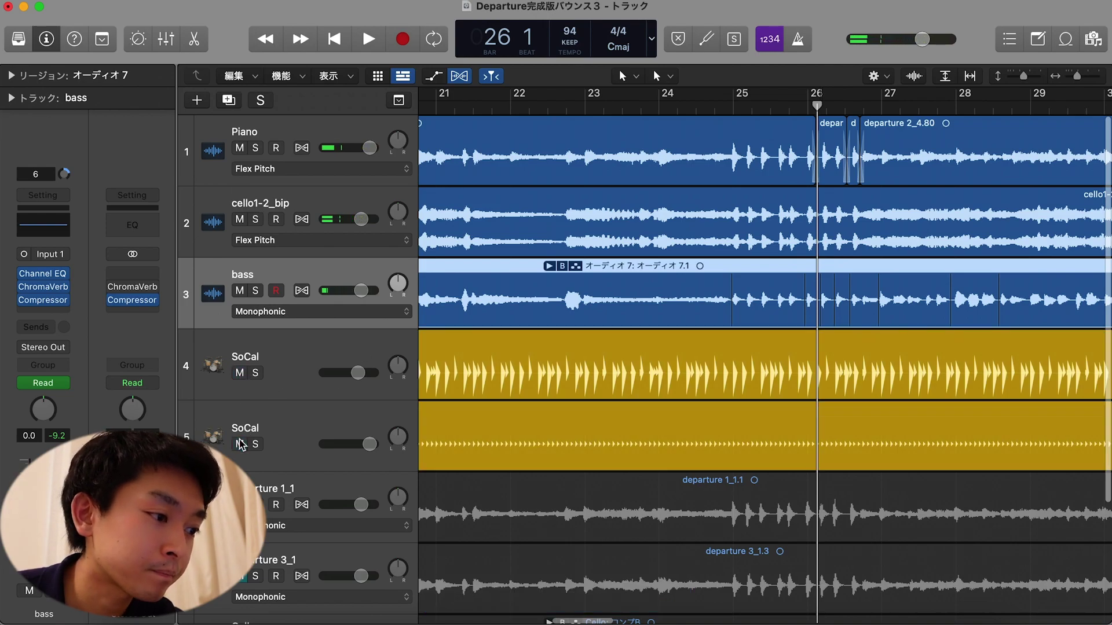
pyautogui.hscroll(10, 704, 254)
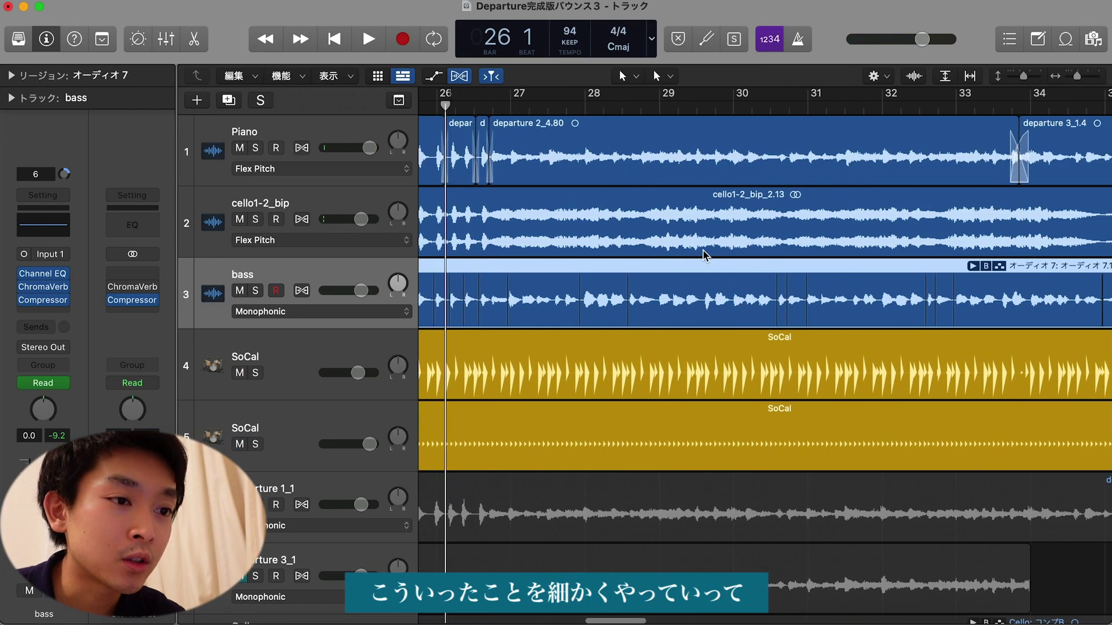
# Open the ChromaVerb reverb on the bass track to examine its Piano Concert settings, and close it.
pyautogui.hscroll(-10, 704, 254)
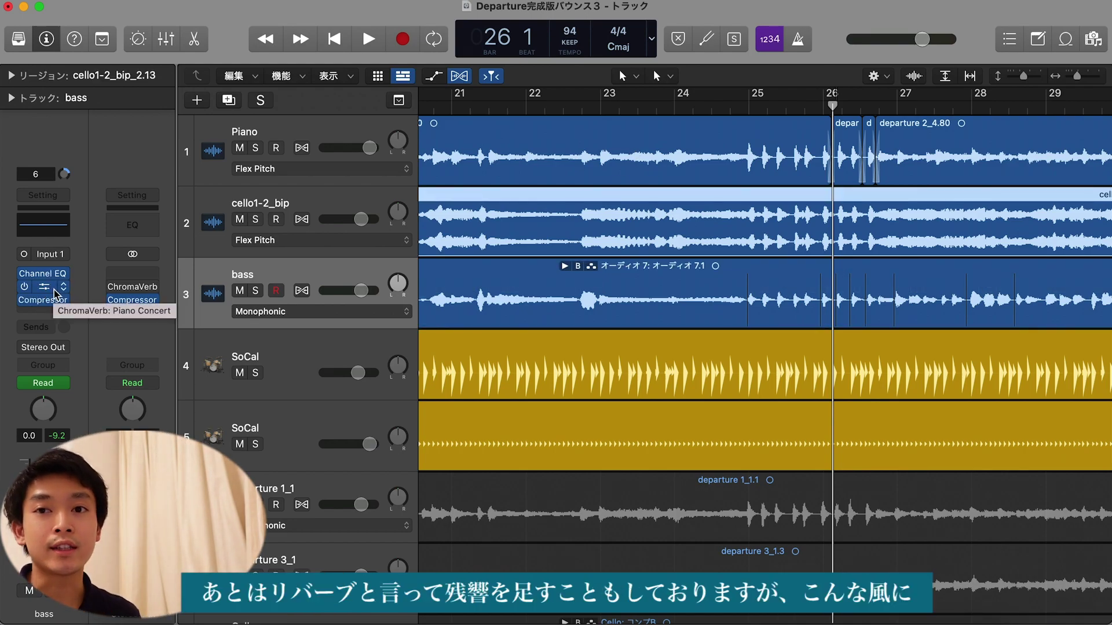
pyautogui.click(47, 289)
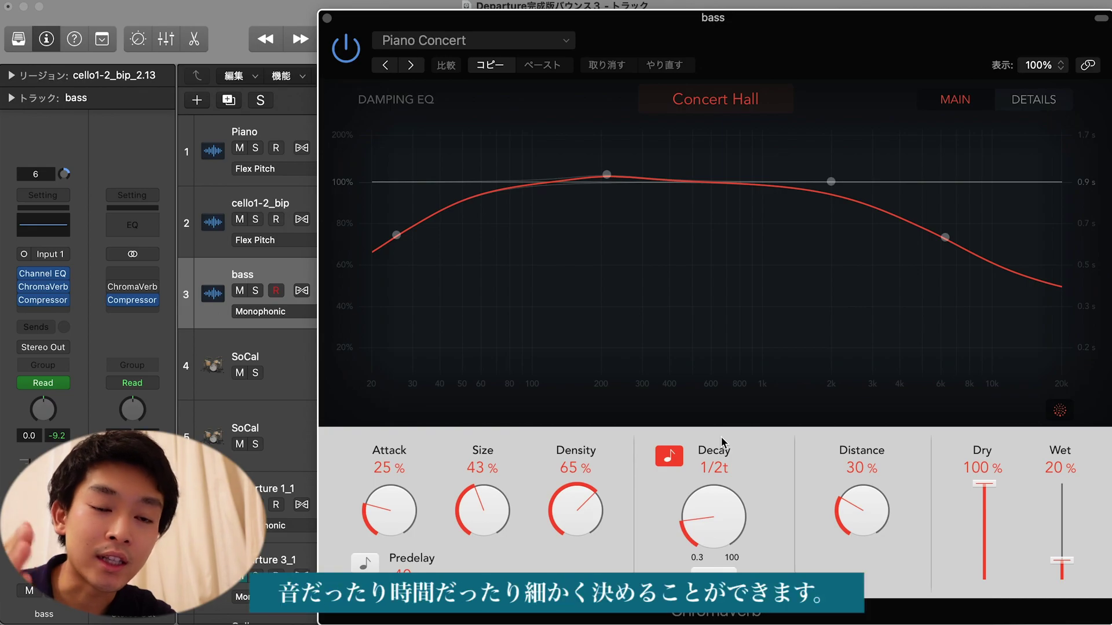
pyautogui.click(327, 19)
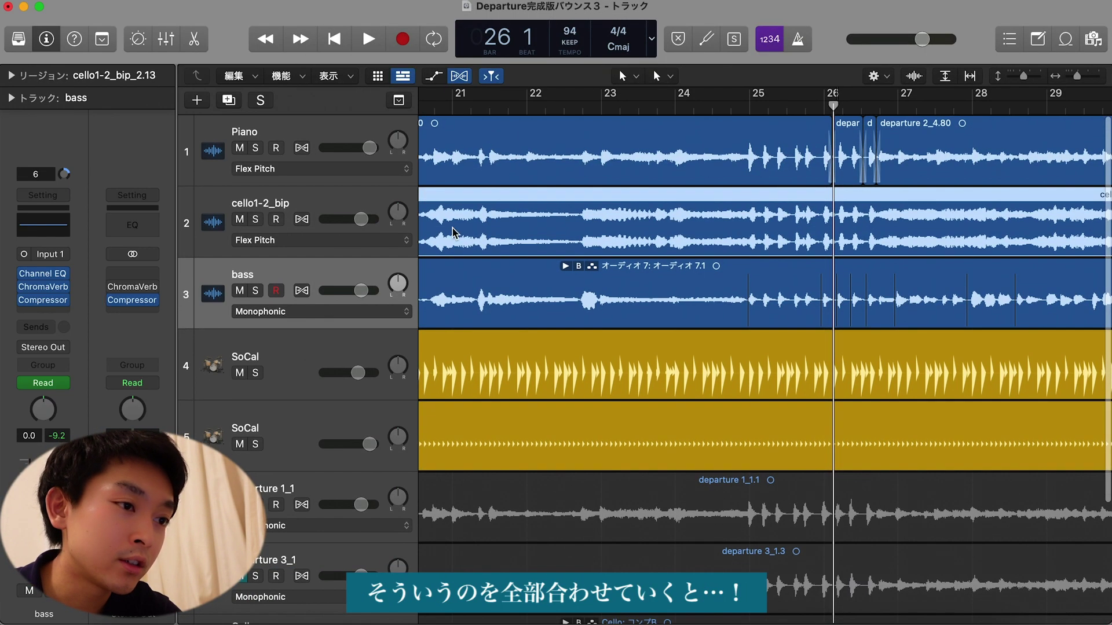
# Play all the active tracks together from bar 6 beat 4 to bar 12.
pyautogui.hscroll(-15, 603, 170)
pyautogui.click(565, 106)
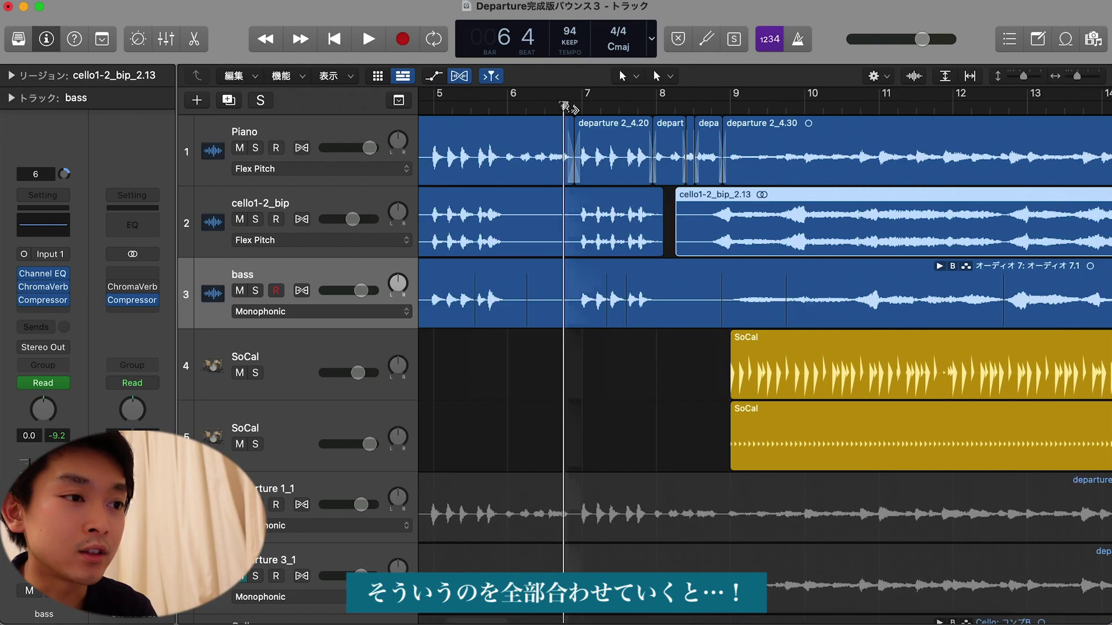
pyautogui.press('space')
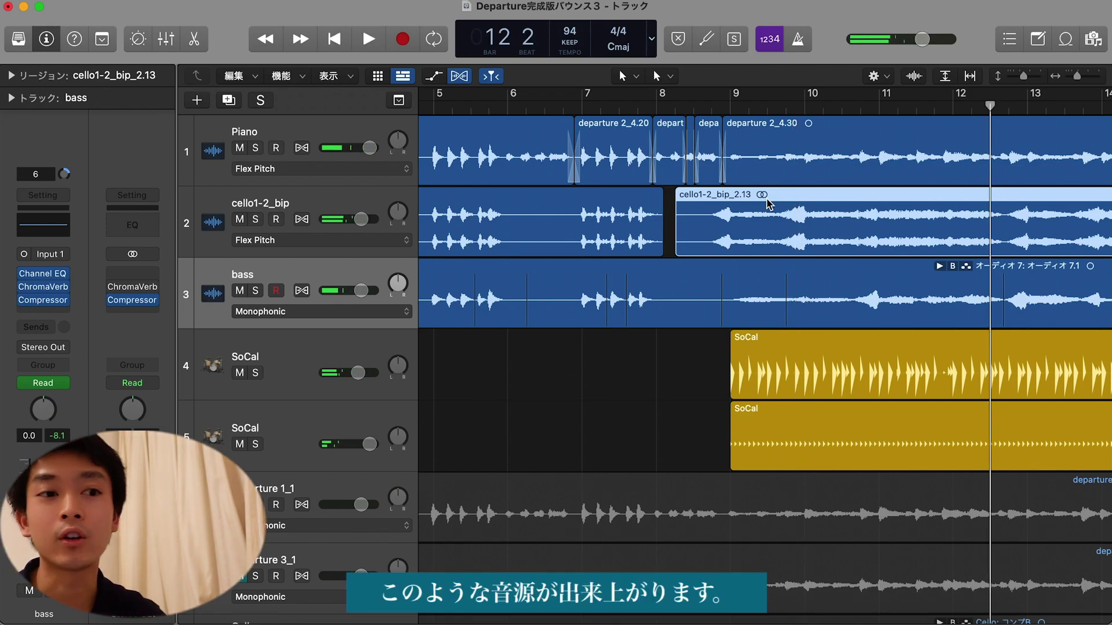
pyautogui.scroll(-5, 766, 204)
pyautogui.hscroll(10, 766, 204)
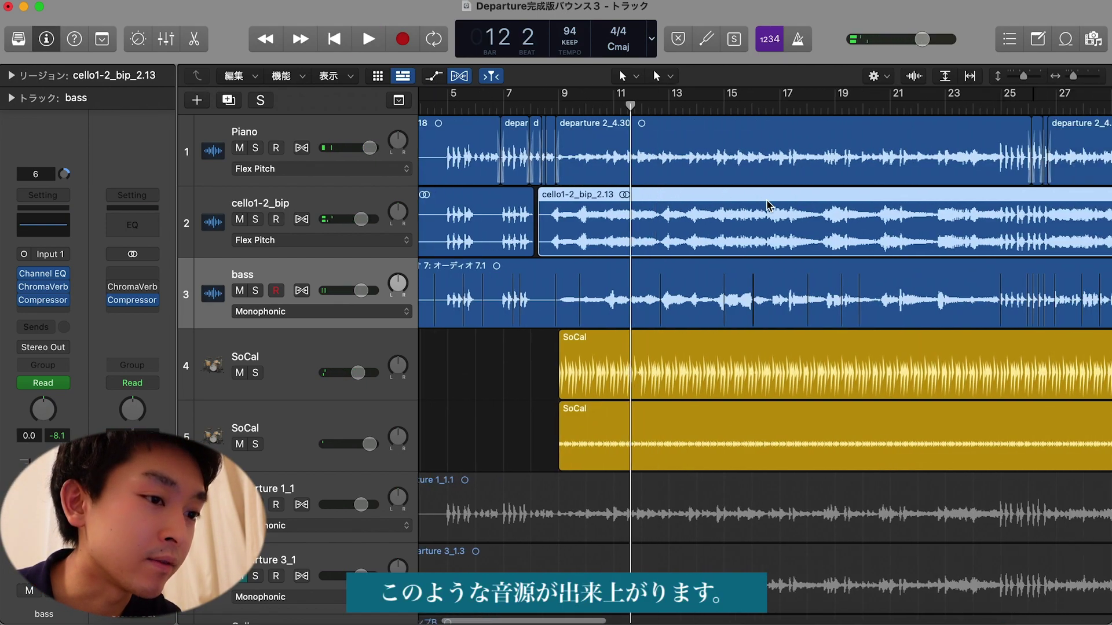
pyautogui.scroll(-5, 882, 311)
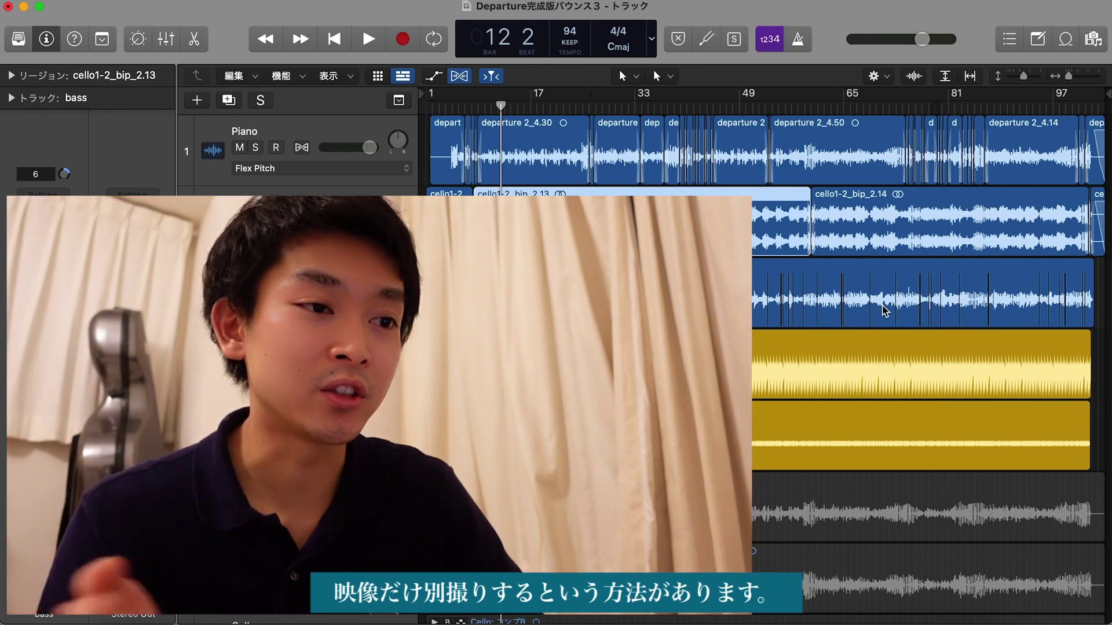
pyautogui.press('super+Right')
pyautogui.press('super+Right')
pyautogui.press('super+Right')
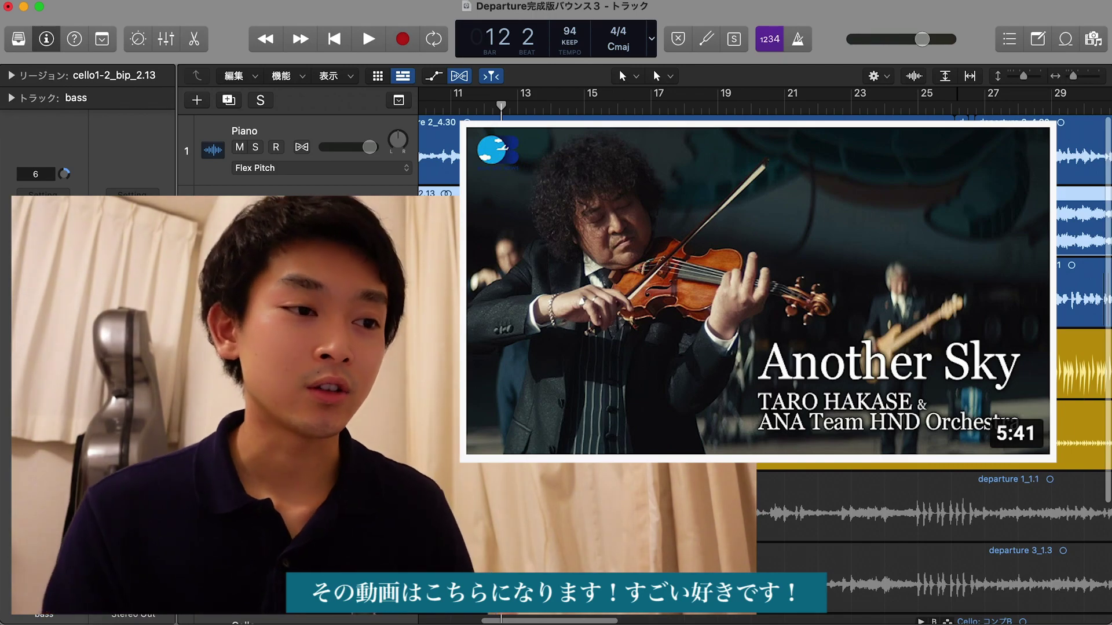
pyautogui.scroll(3, 477, 289)
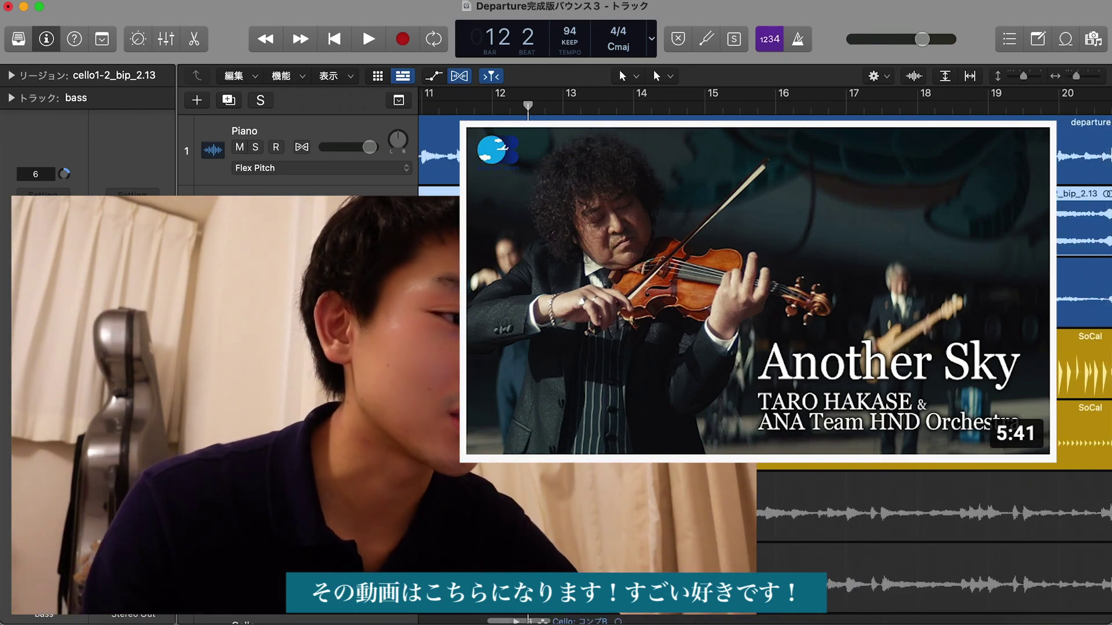
pyautogui.scroll(-5, 477, 290)
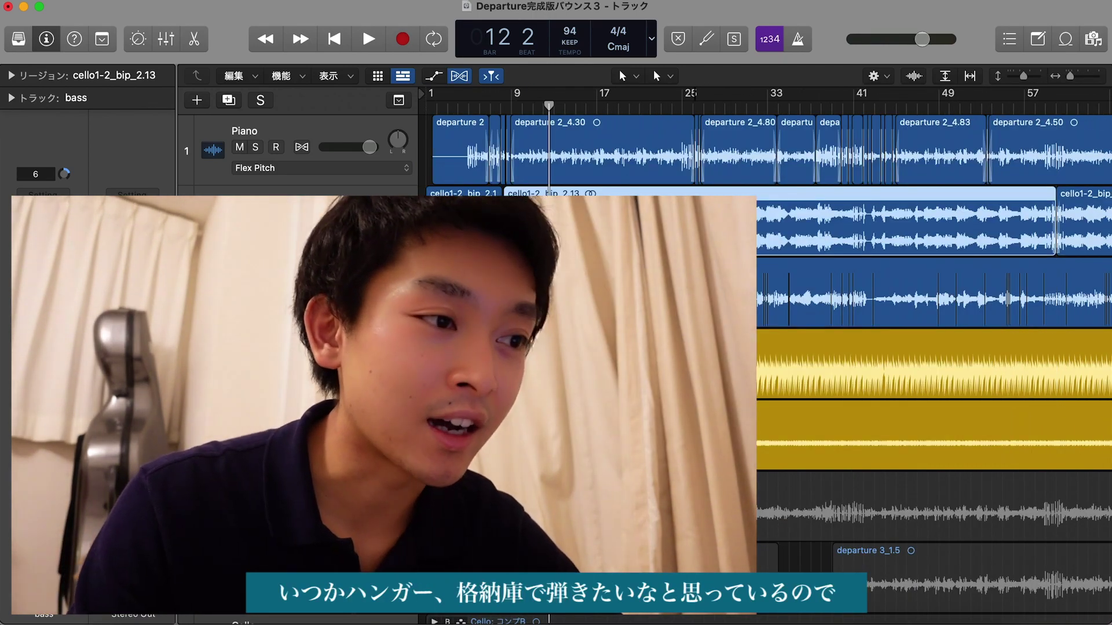
pyautogui.scroll(5, 764, 290)
pyautogui.scroll(-5, 764, 290)
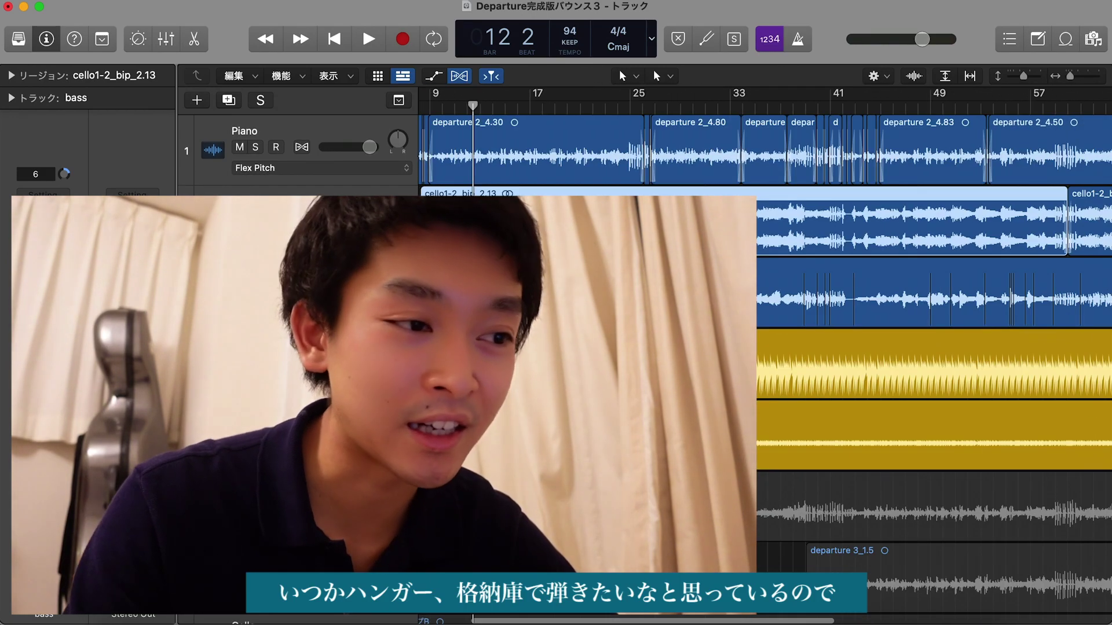
pyautogui.scroll(4, 764, 289)
pyautogui.scroll(-6, 764, 290)
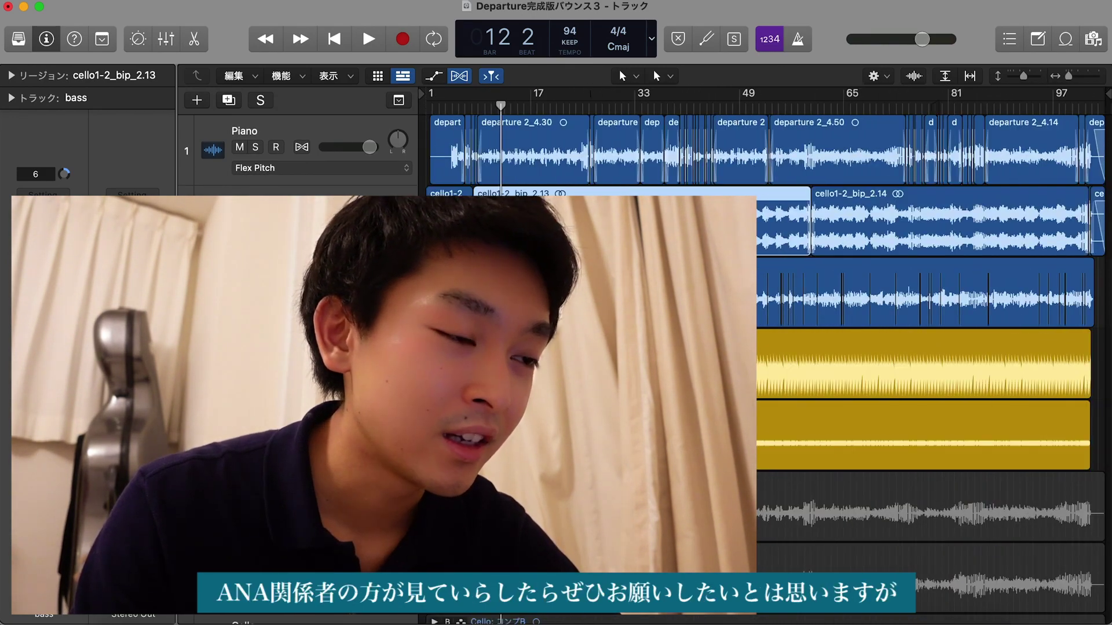
pyautogui.scroll(3, 764, 289)
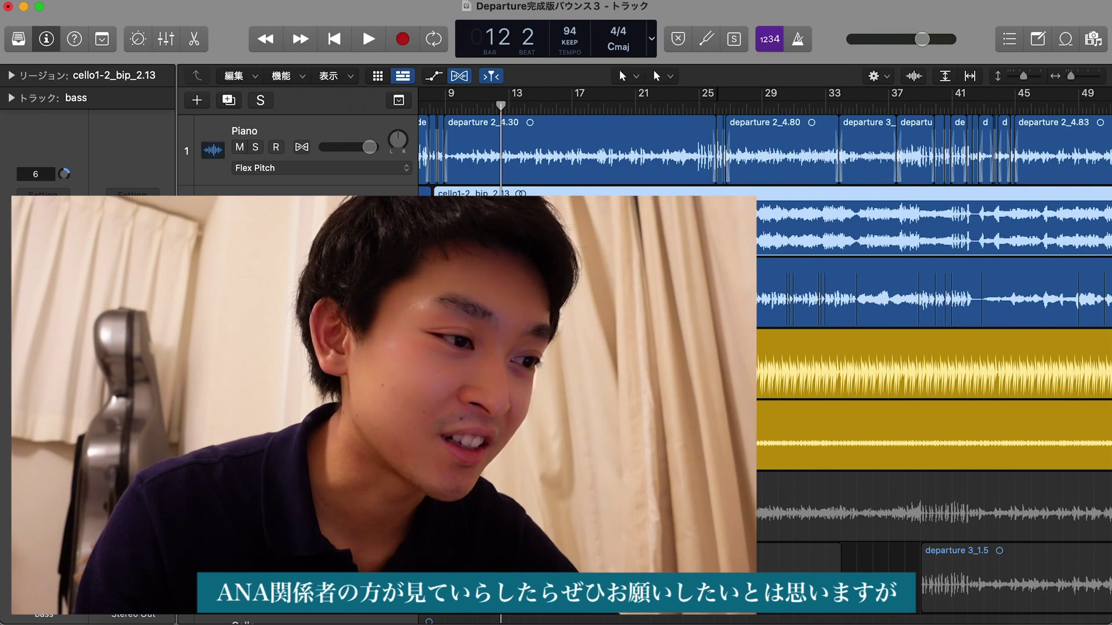
pyautogui.hscroll(-5, 764, 289)
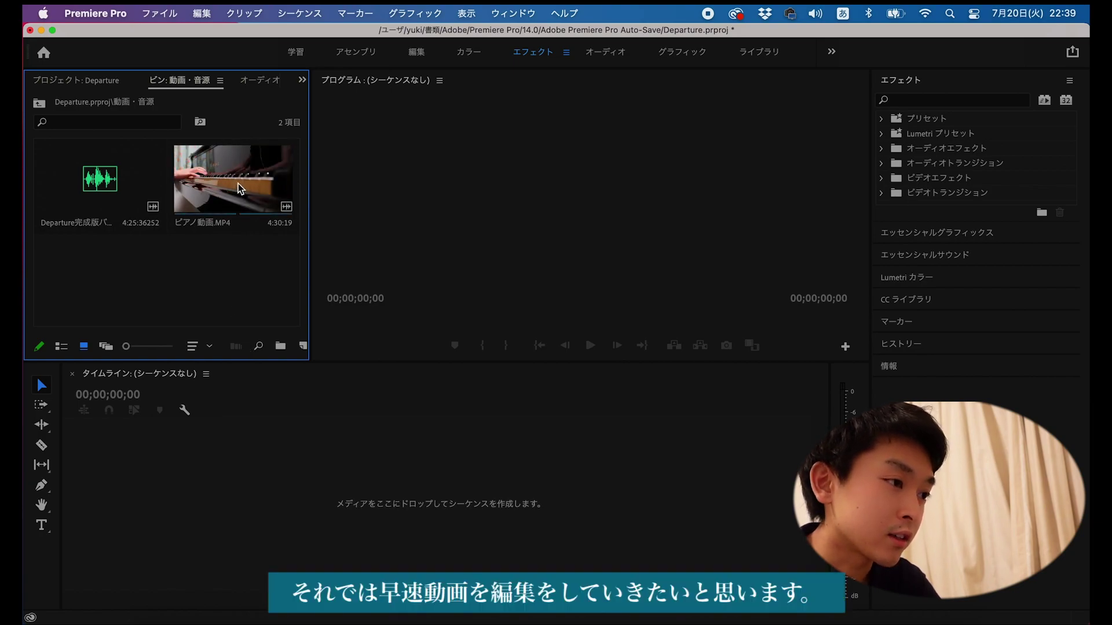
# Switch to Premiere Pro and create a sequence from the ピアノ動画.MP4 clip.
pyautogui.moveTo(238, 183); pyautogui.dragTo(379, 374)
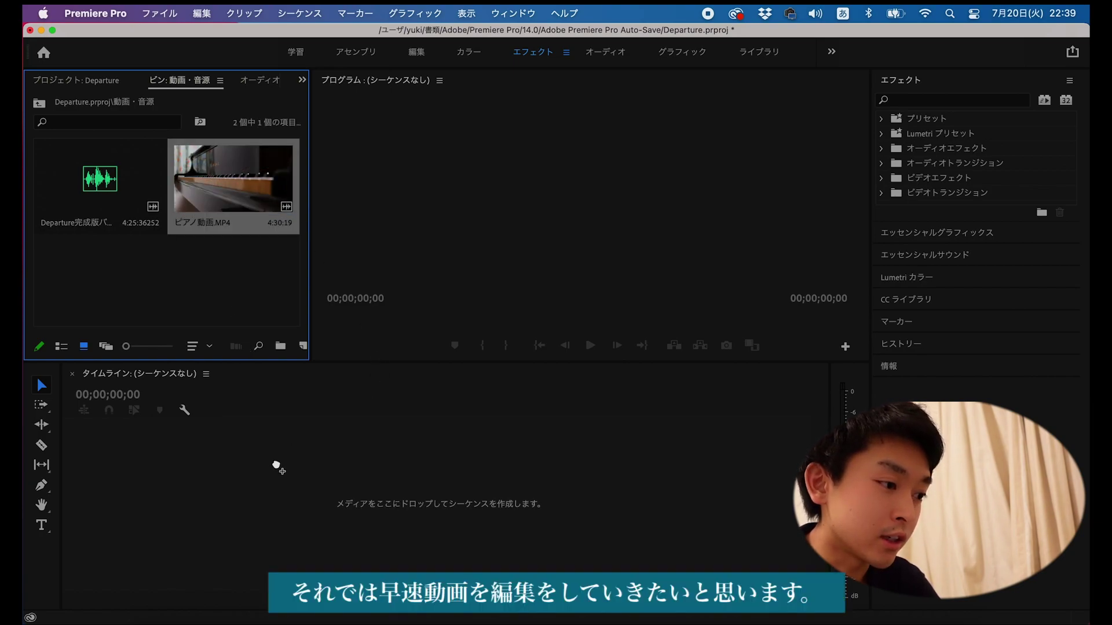
pyautogui.moveTo(277, 465); pyautogui.dragTo(276, 463)
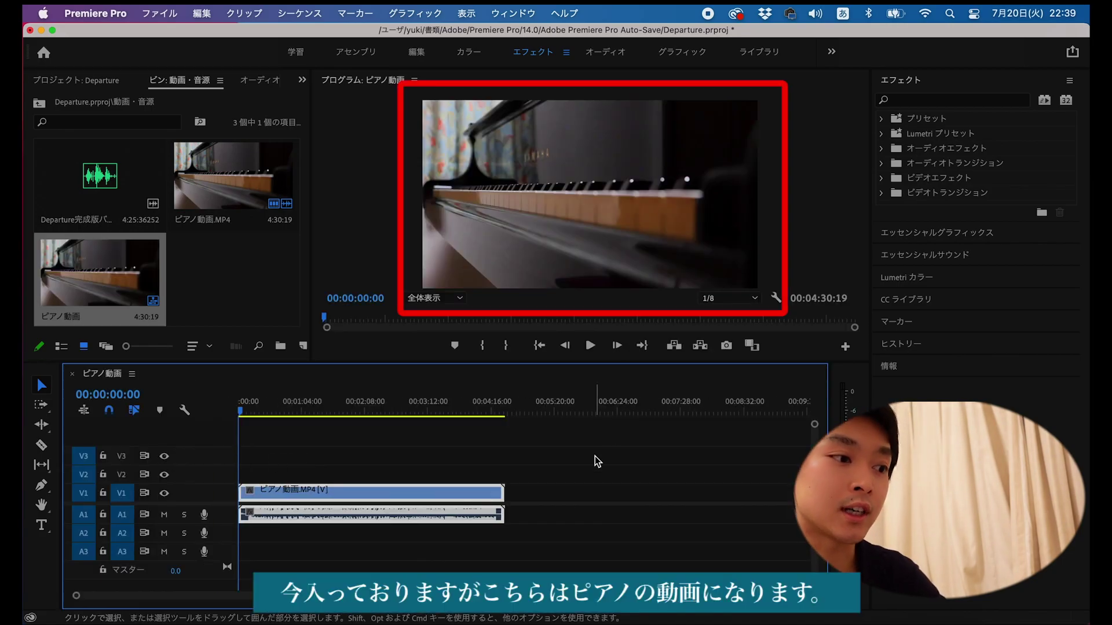
# Set the ピアノ動画 sequence's frame size to 3840 × 2160 in the sequence settings and apply it.
pyautogui.click(297, 12)
pyautogui.click(313, 35)
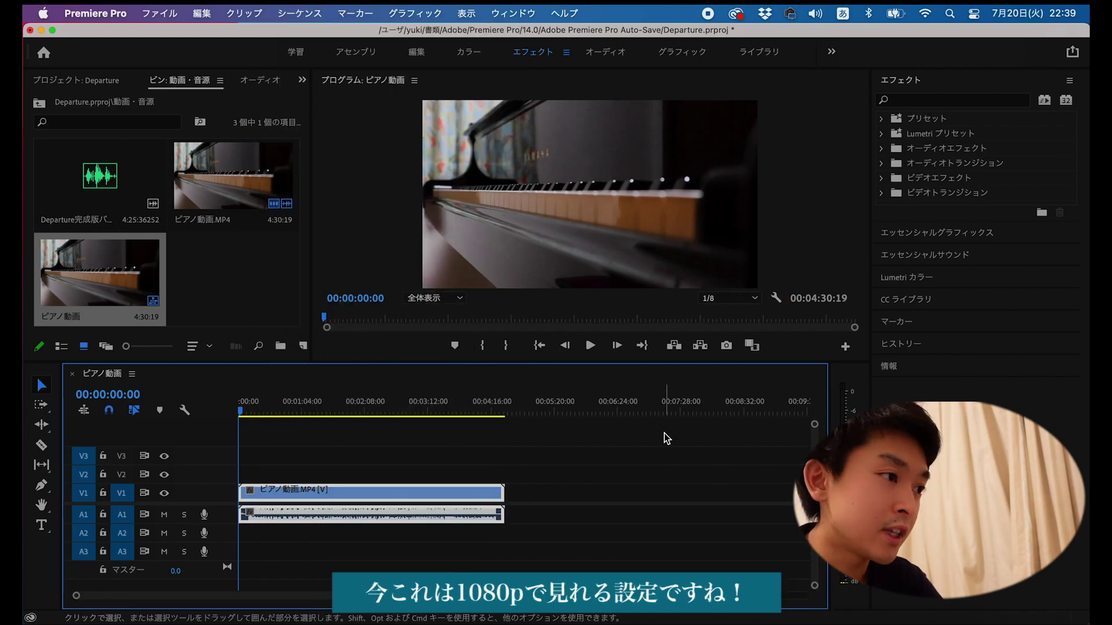
pyautogui.click(258, 9)
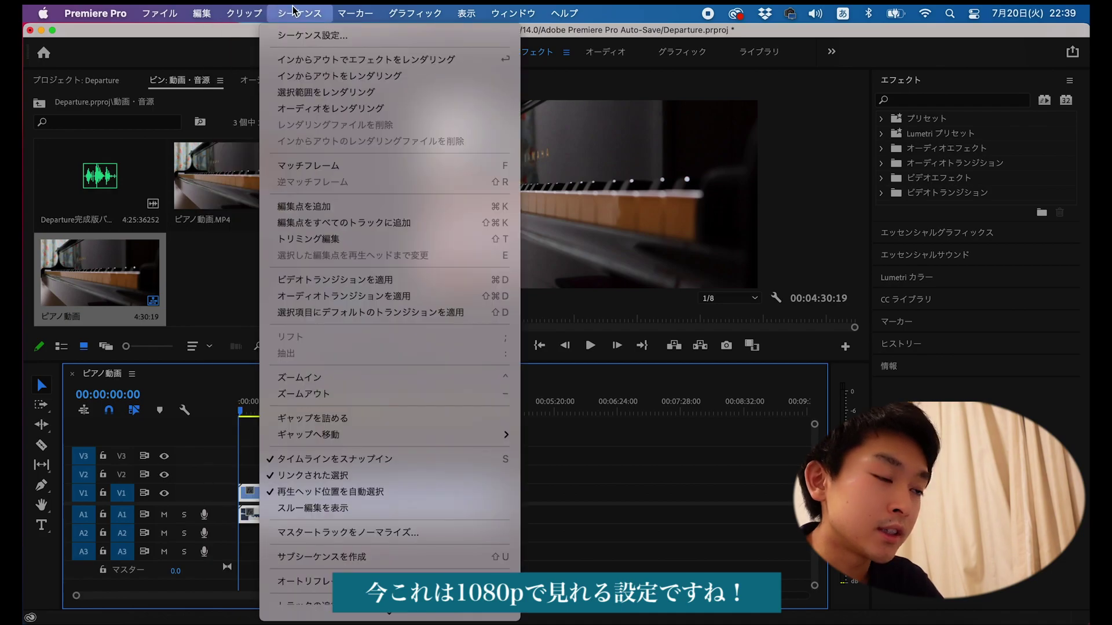
pyautogui.click(311, 40)
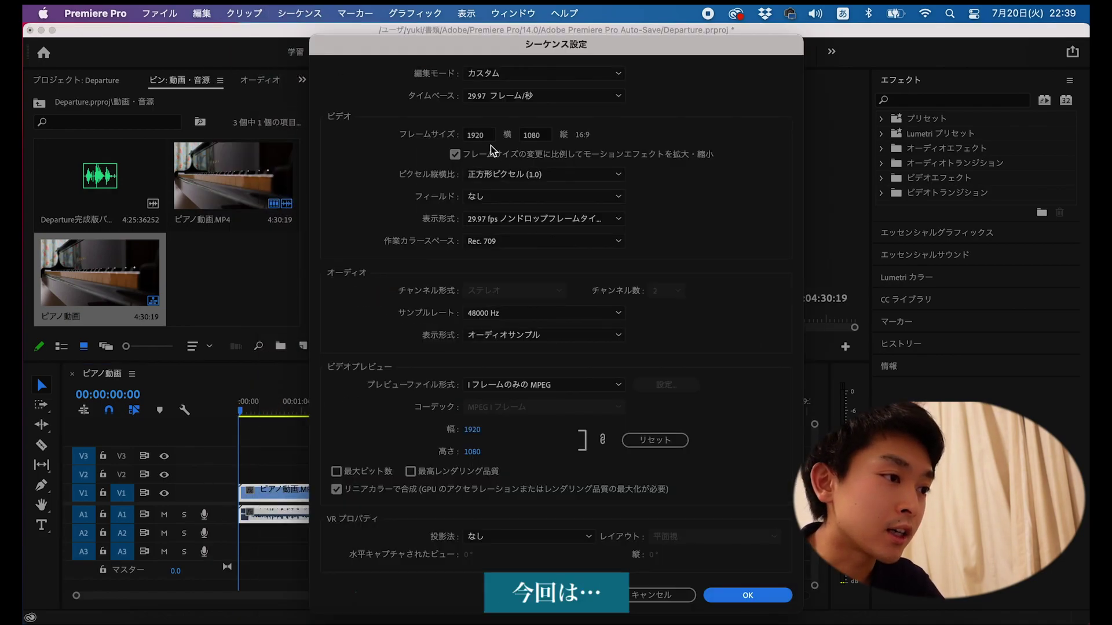
pyautogui.press('BackSpace')
pyautogui.press('BackSpace')
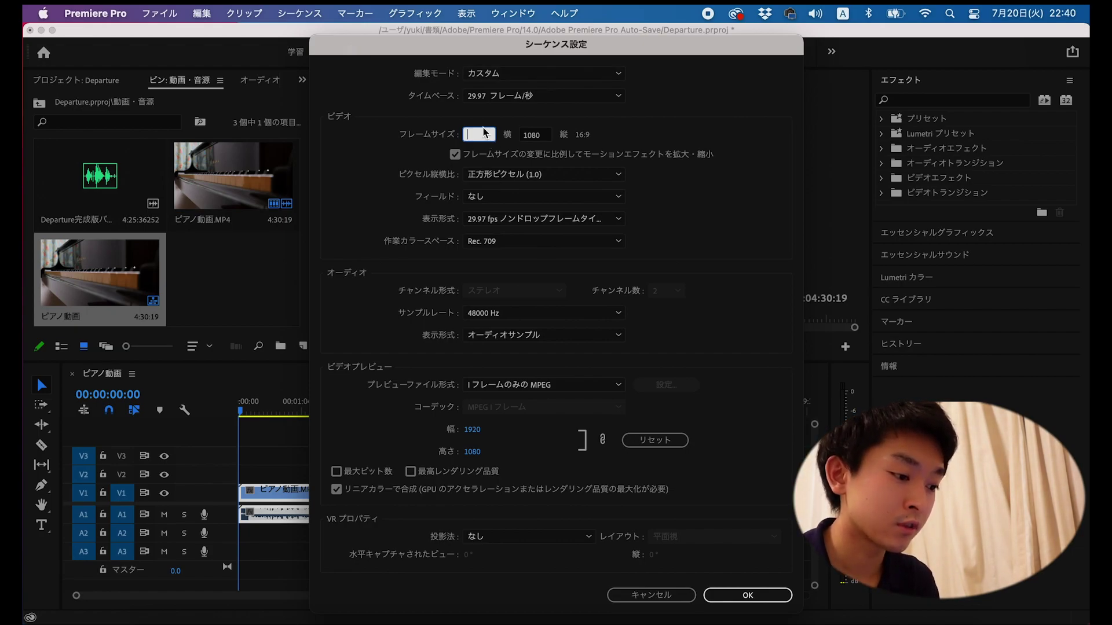
pyautogui.write('3840')
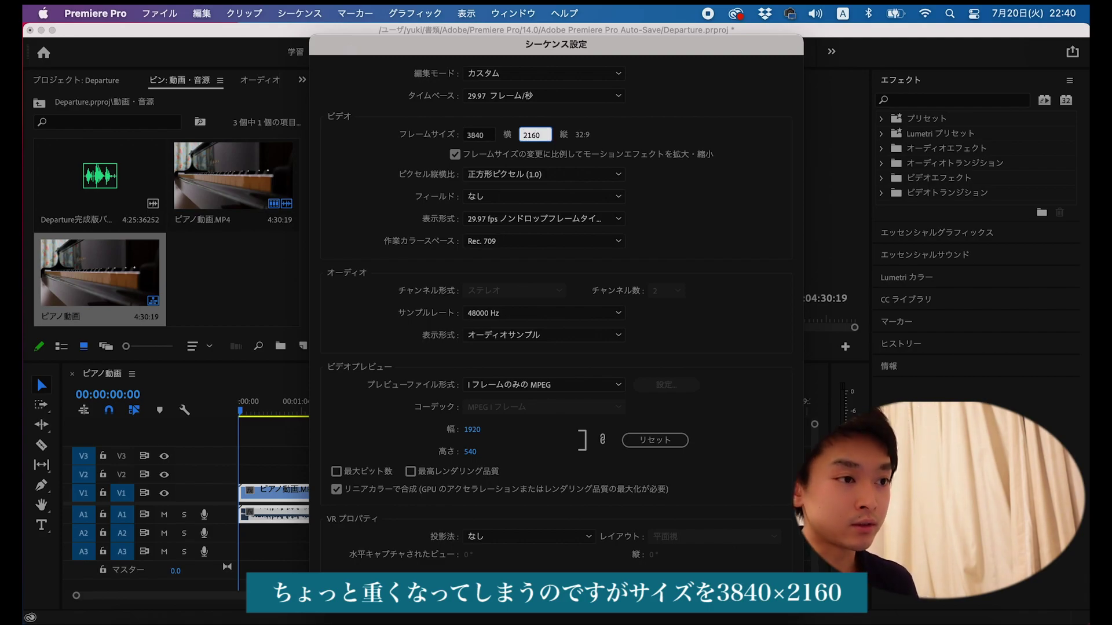
pyautogui.press('Return')
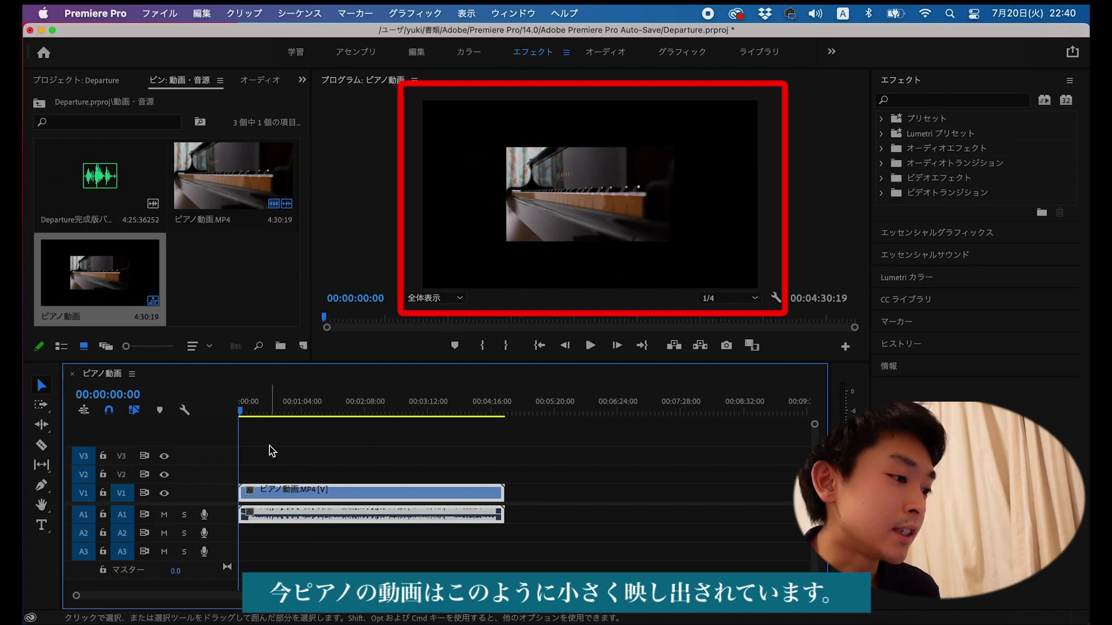
# Place Departure完成版バウンス6.mp3 on audio track A2 below the piano clip and enlarge the audio tracks for waveform comparison.
pyautogui.moveTo(117, 191); pyautogui.dragTo(243, 535)
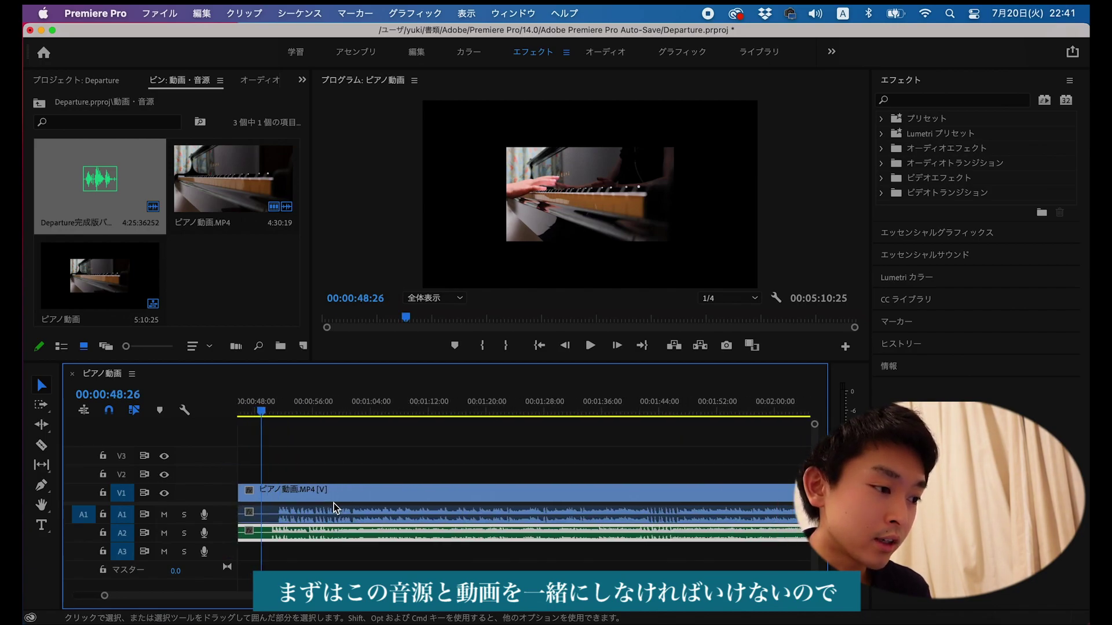
pyautogui.scroll(3, 281, 563)
pyautogui.moveTo(306, 534); pyautogui.dragTo(321, 533)
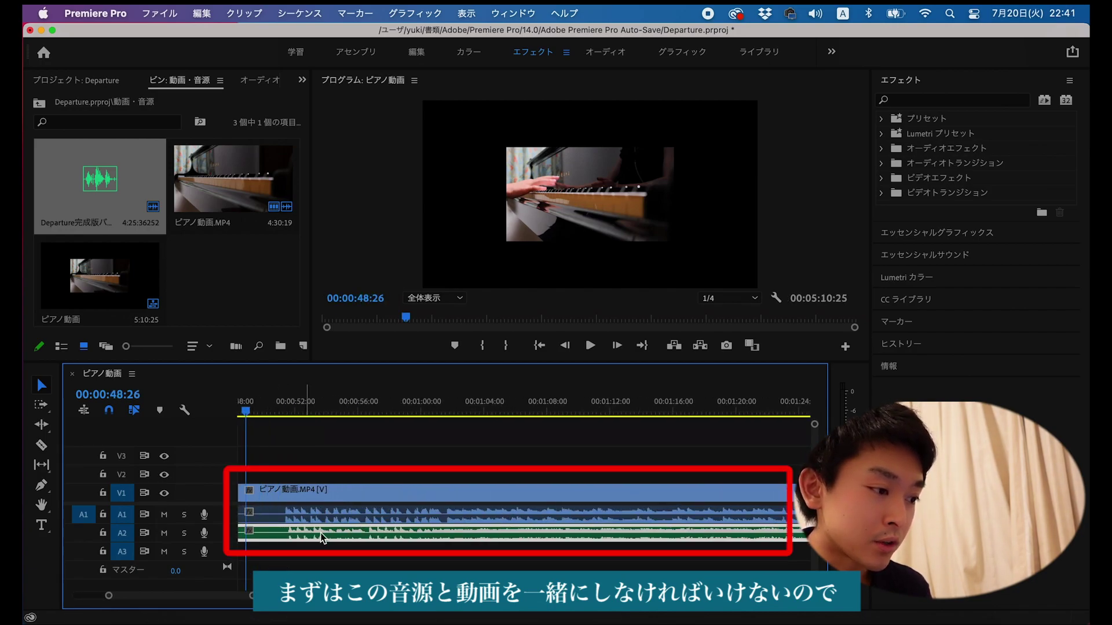
pyautogui.scroll(5, 303, 533)
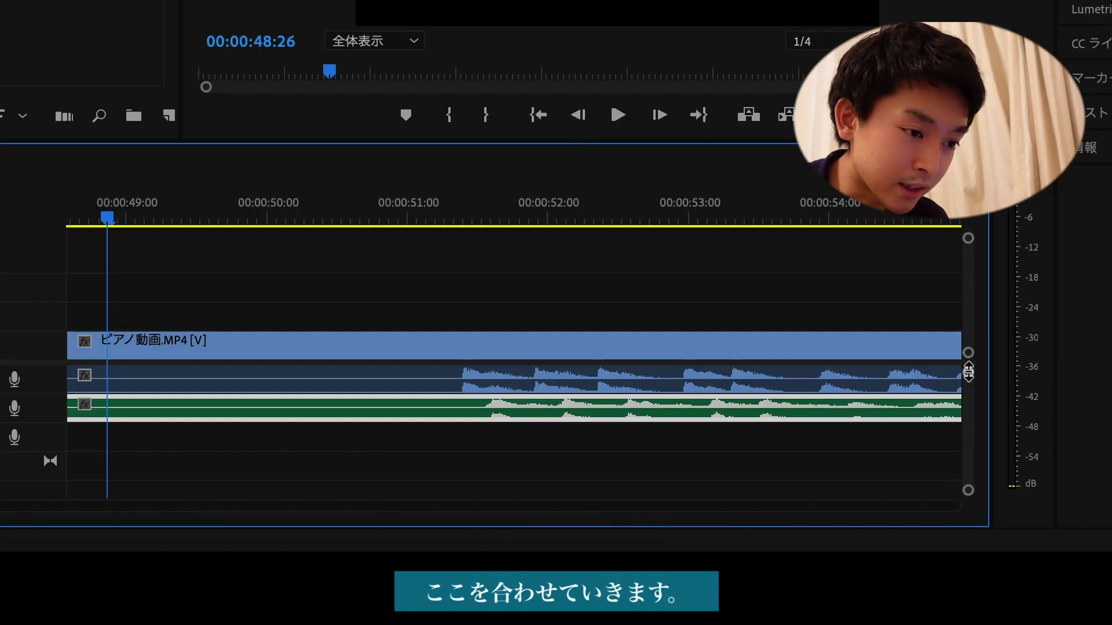
pyautogui.moveTo(968, 372); pyautogui.dragTo(965, 380)
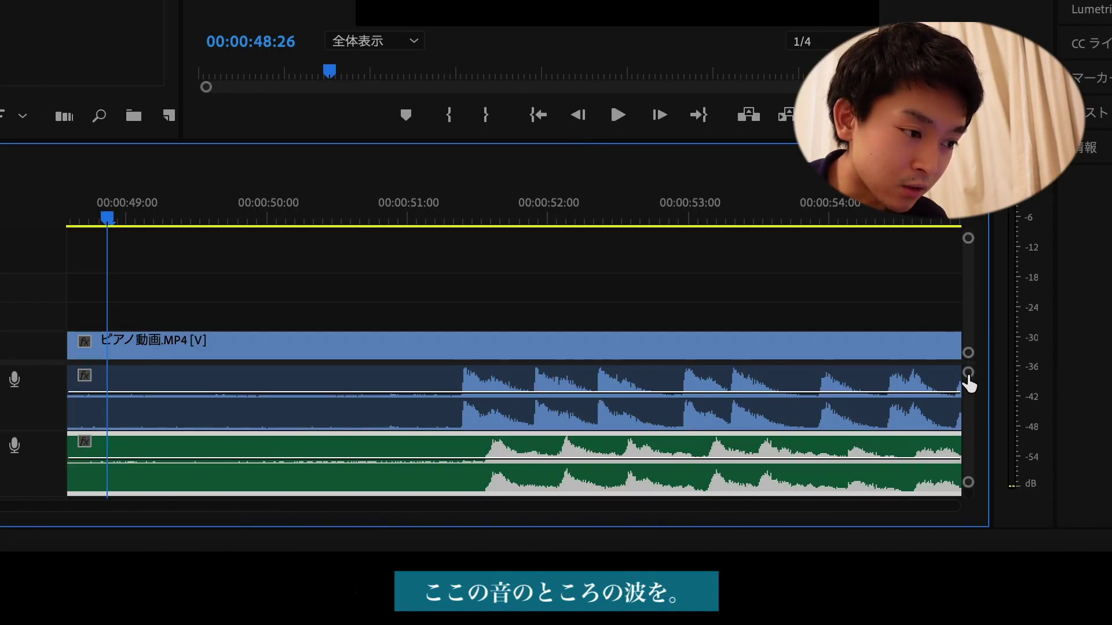
# Shift the Departure audio clip earlier so its first notes line up with the piano clip's waveform just after 00:00:51:10.
pyautogui.click(463, 218)
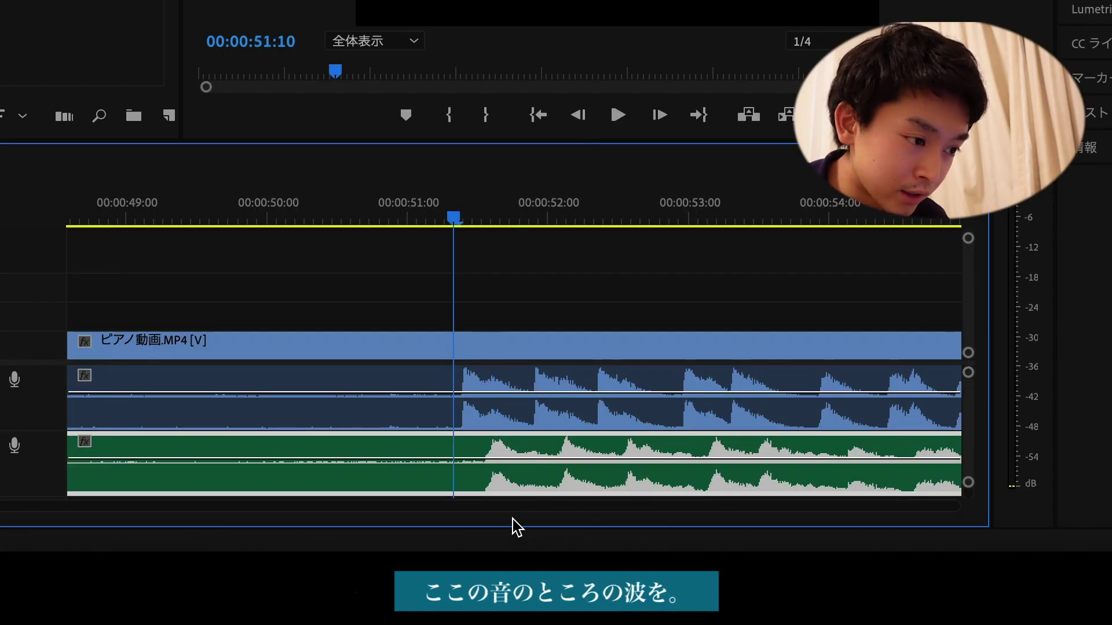
pyautogui.scroll(3, 515, 526)
pyautogui.moveTo(536, 449); pyautogui.dragTo(463, 450)
pyautogui.scroll(2, 478, 449)
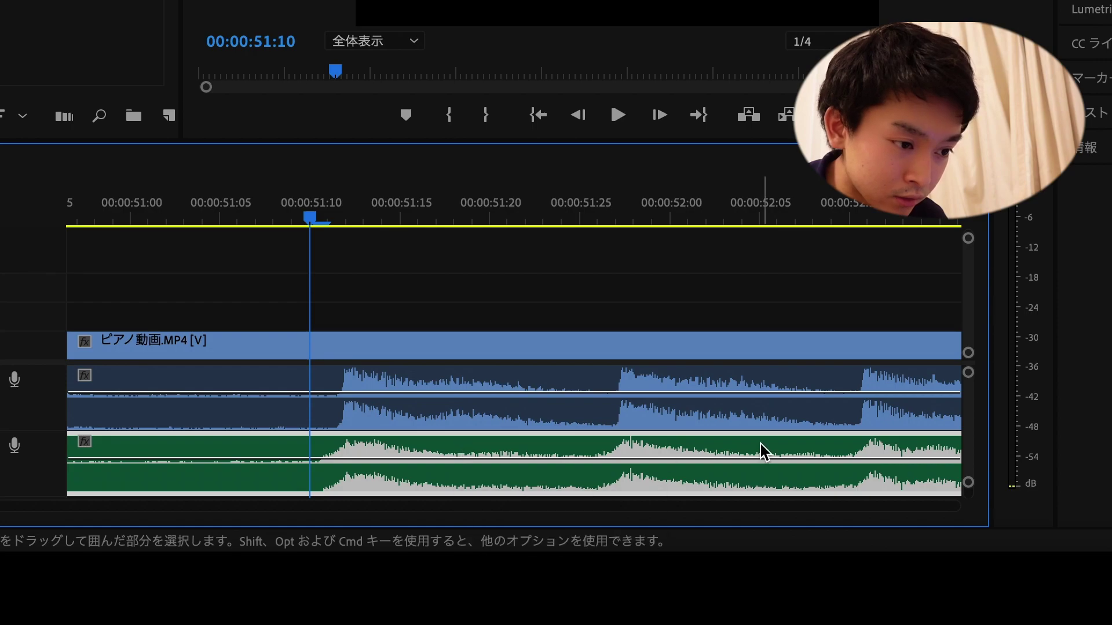
# Compare both waveforms near 00:04:59:08 at the song's end and nudge the Departure audio clip into alignment with the piano audio.
pyautogui.scroll(-6, 712, 449)
pyautogui.hscroll(15, 709, 449)
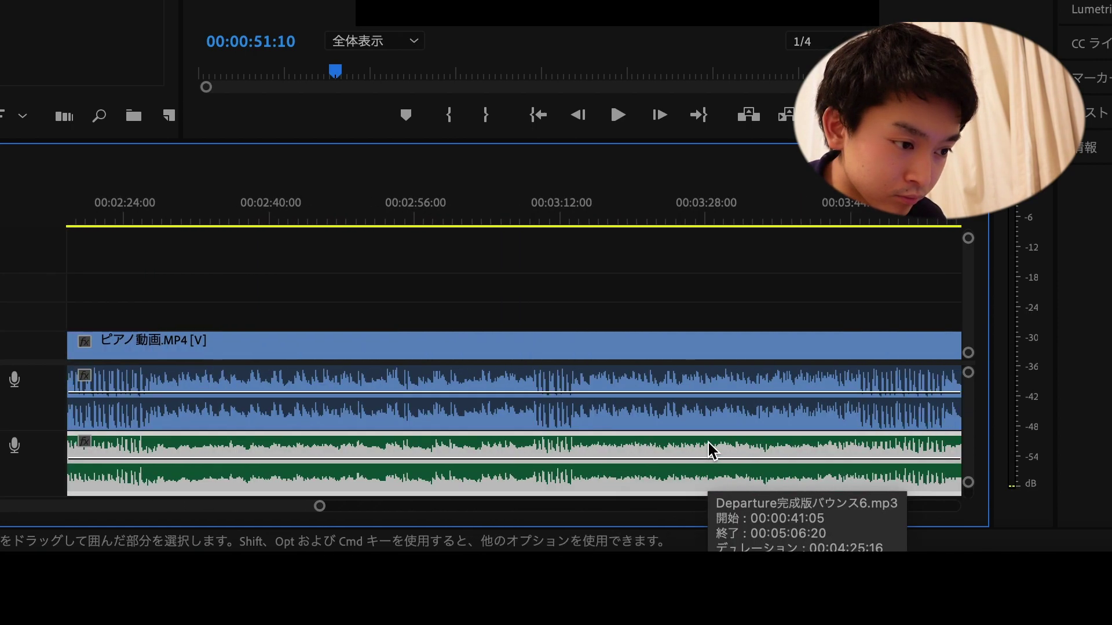
pyautogui.click(526, 219)
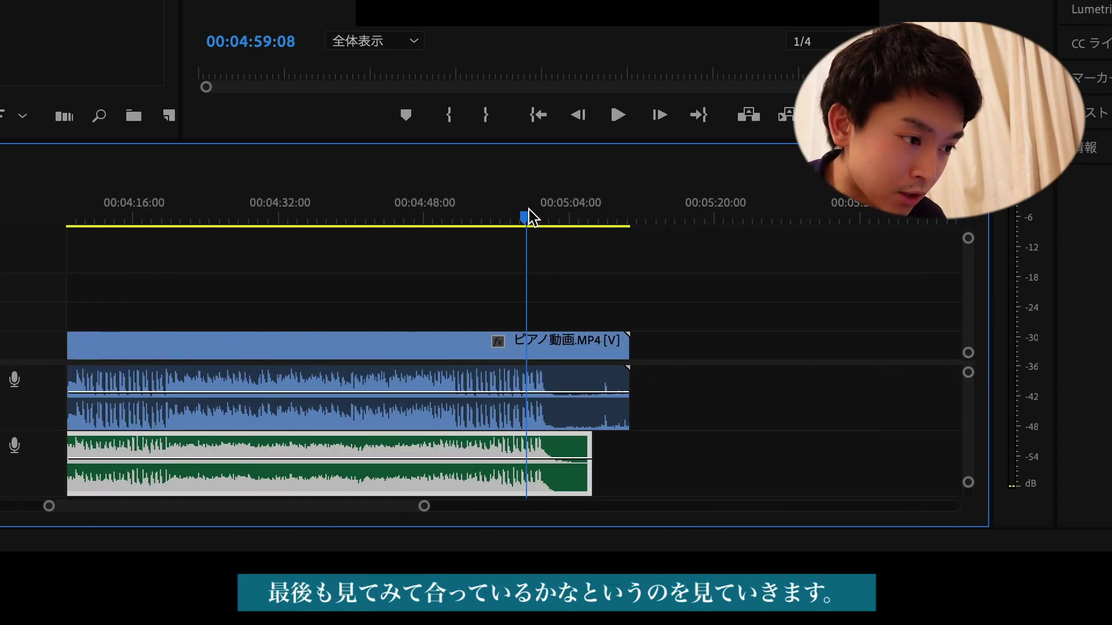
pyautogui.scroll(8, 531, 484)
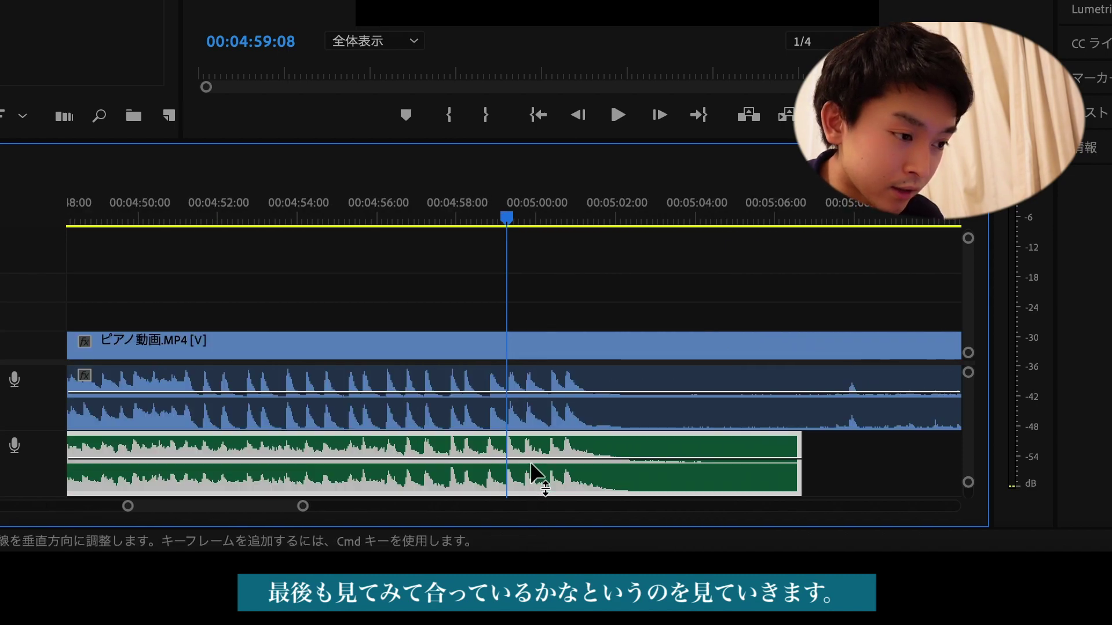
pyautogui.scroll(3, 602, 457)
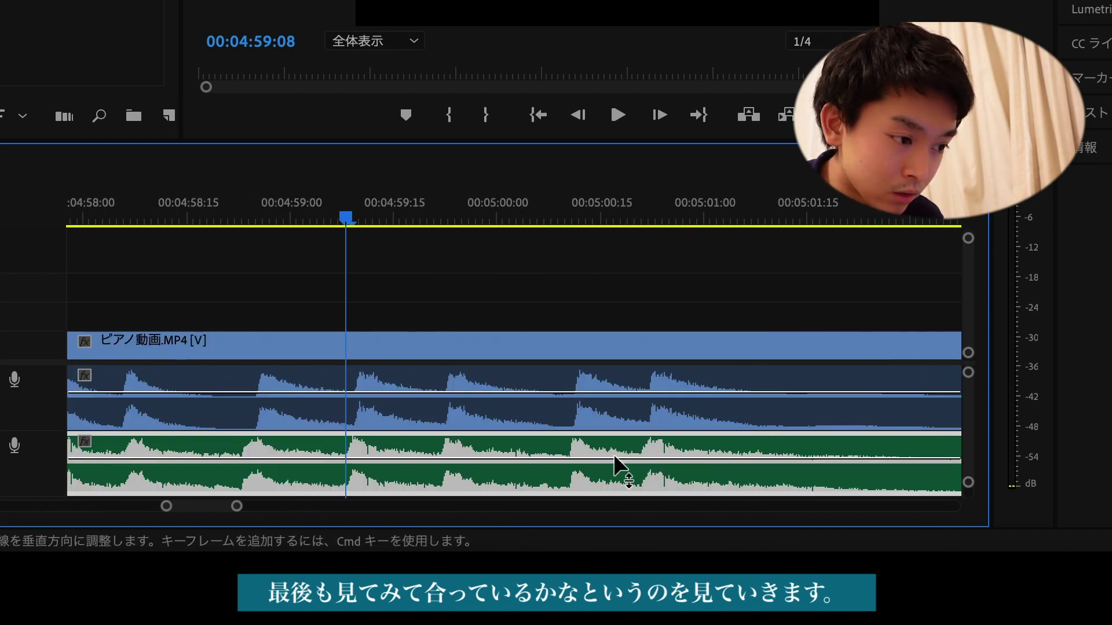
pyautogui.moveTo(545, 443); pyautogui.dragTo(555, 444)
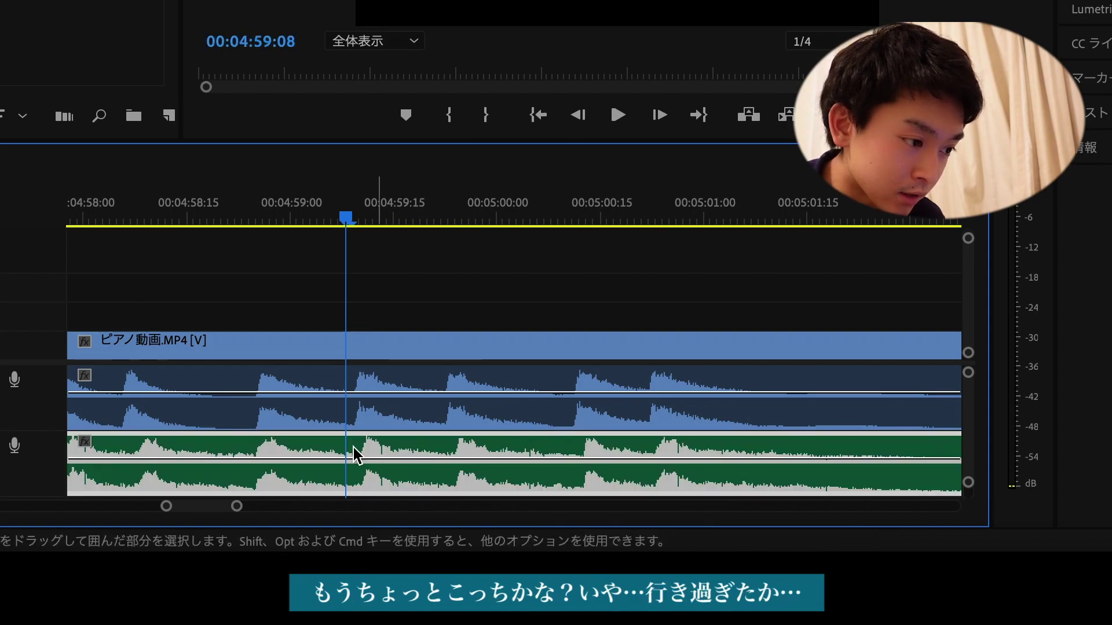
pyautogui.scroll(3, 349, 456)
pyautogui.moveTo(415, 448)
pyautogui.mouseDown()
pyautogui.moveTo(380, 446)
pyautogui.moveTo(405, 448)
pyautogui.mouseUp()
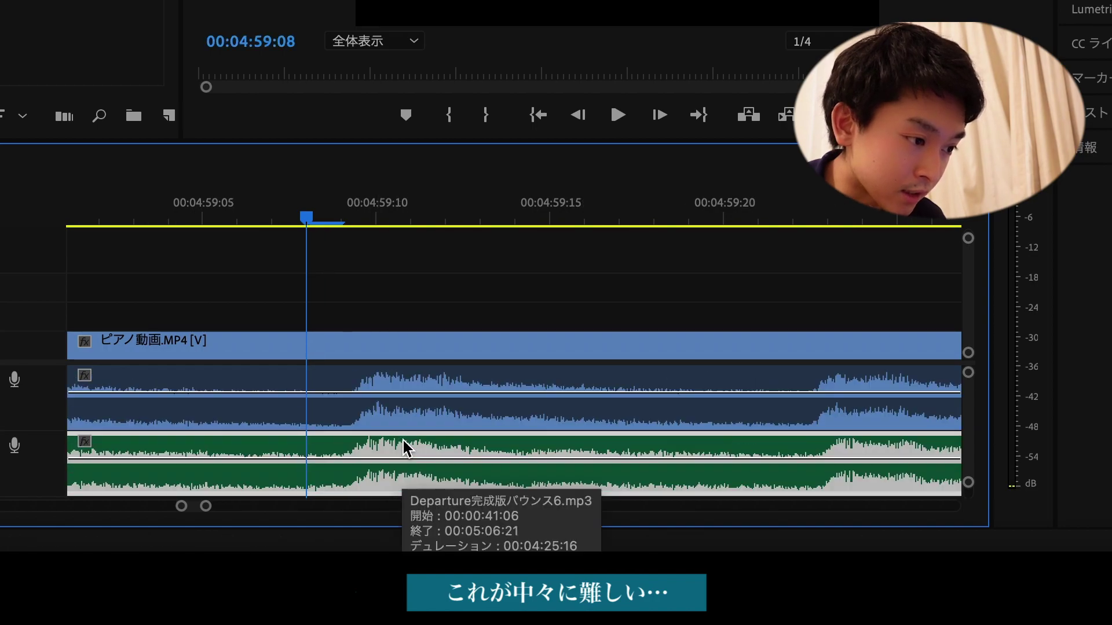
# Play the piano video and Departure audio together from 00:00:49:20 to check their synchronisation.
pyautogui.scroll(-5, 405, 448)
pyautogui.hscroll(-15, 403, 441)
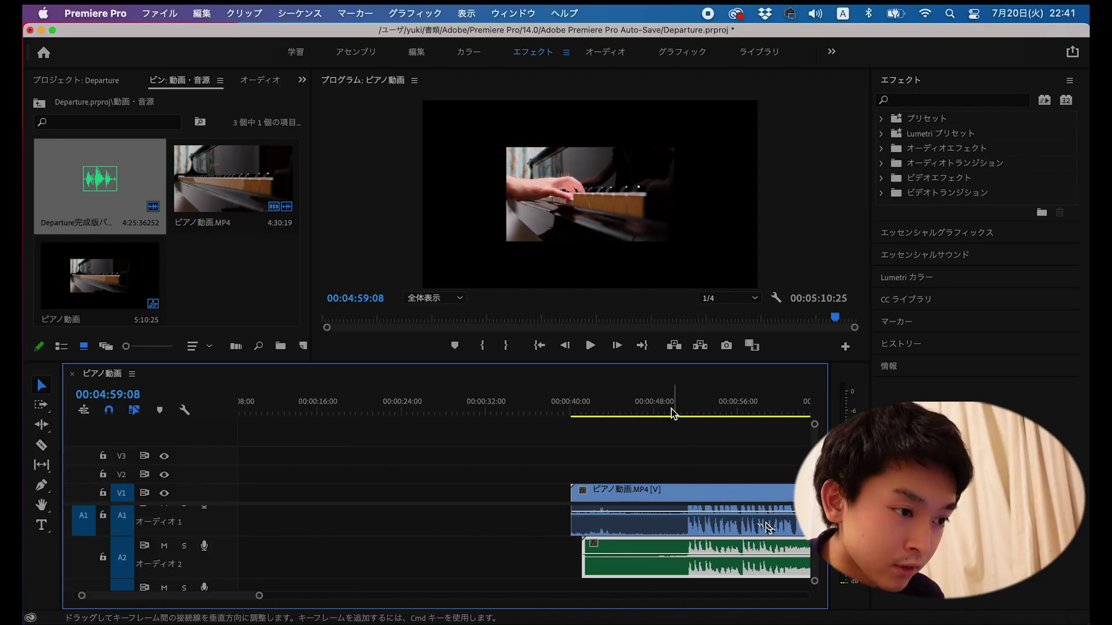
pyautogui.click(672, 409)
pyautogui.hscroll(3, 614, 481)
pyautogui.hscroll(1, 613, 481)
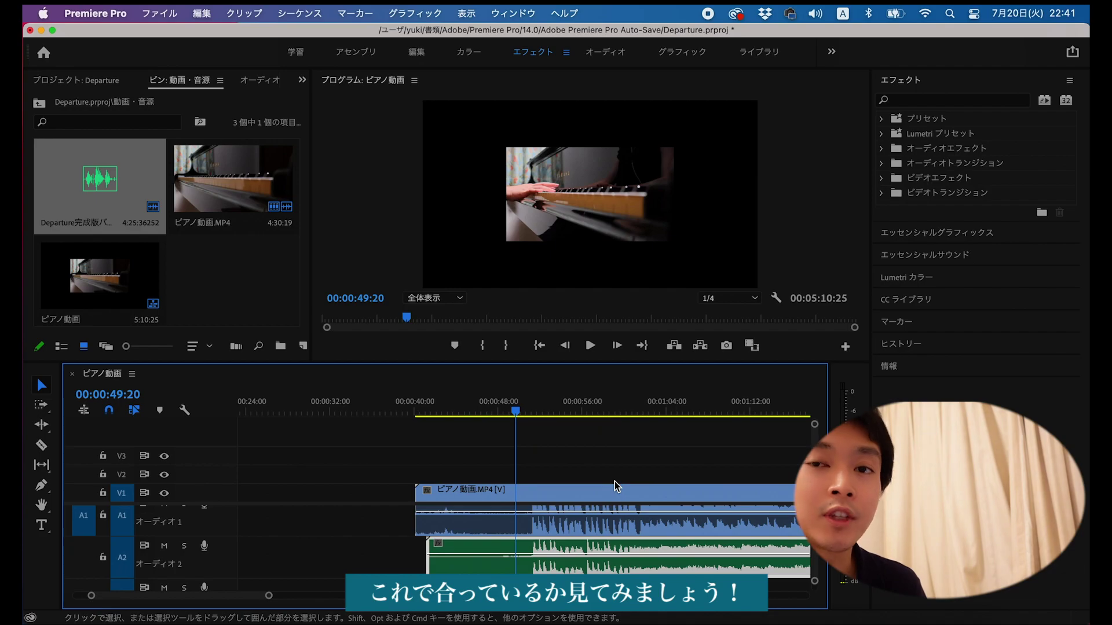
pyautogui.press('space')
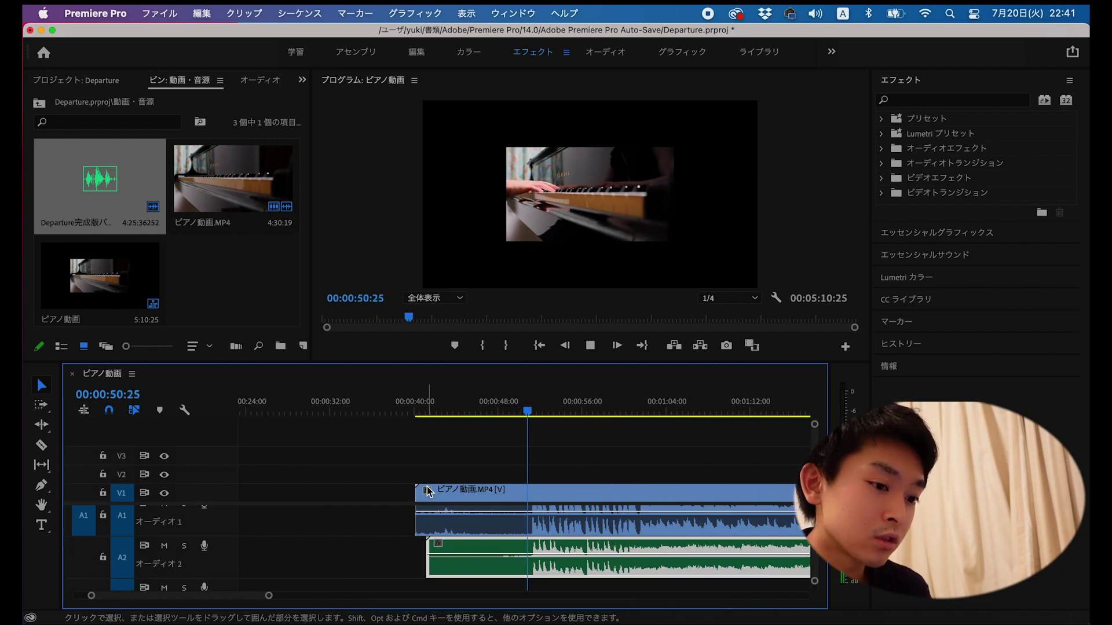
pyautogui.scroll(-2, 204, 555)
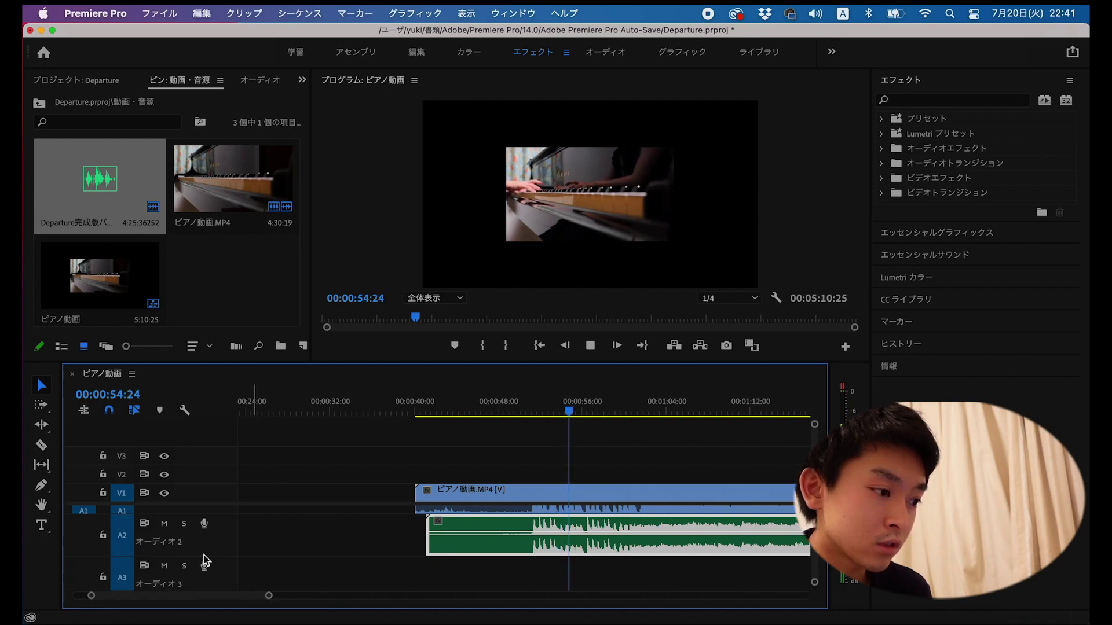
# Briefly mute audio track A2 during playback, restore it, leave the piano's track A1 muted, and stop playback.
pyautogui.click(166, 526)
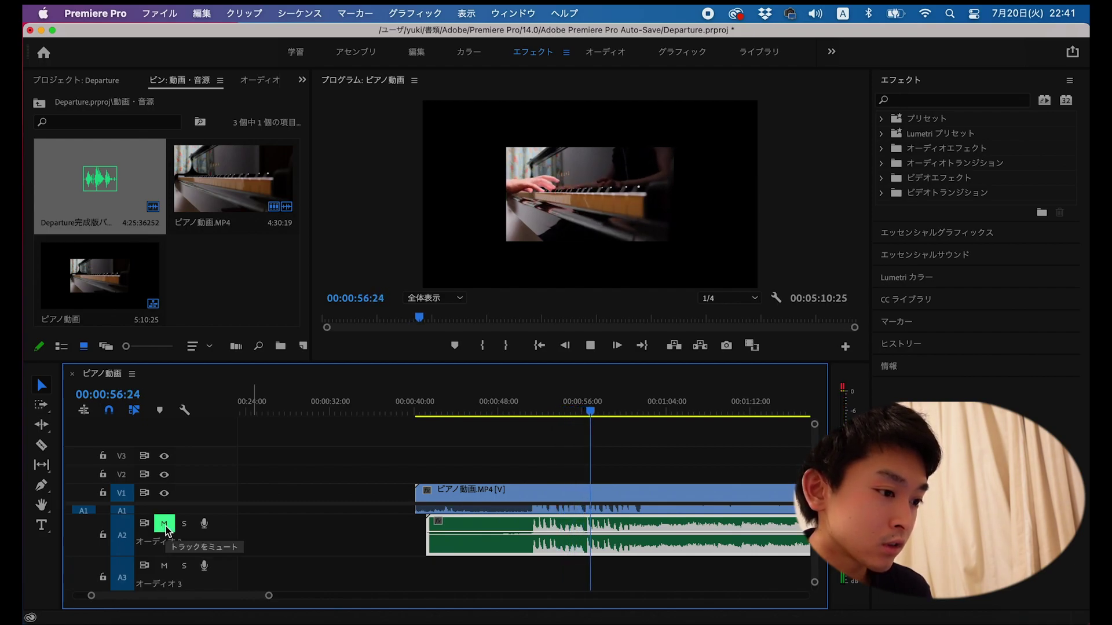
pyautogui.click(166, 526)
pyautogui.scroll(2, 166, 526)
pyautogui.click(166, 516)
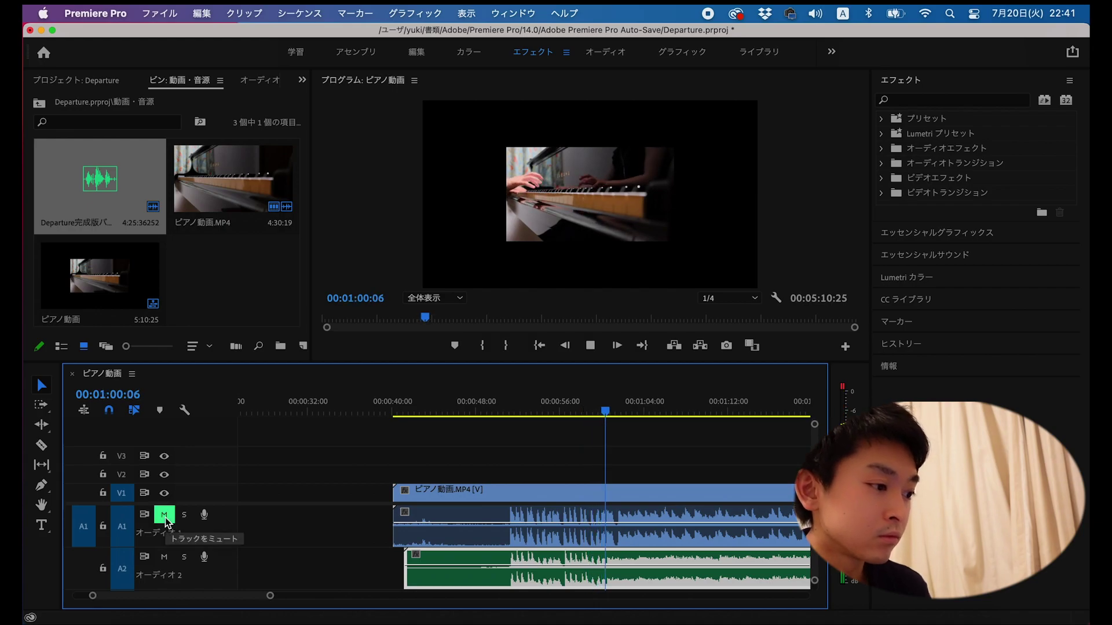
pyautogui.click(165, 516)
pyautogui.press('space')
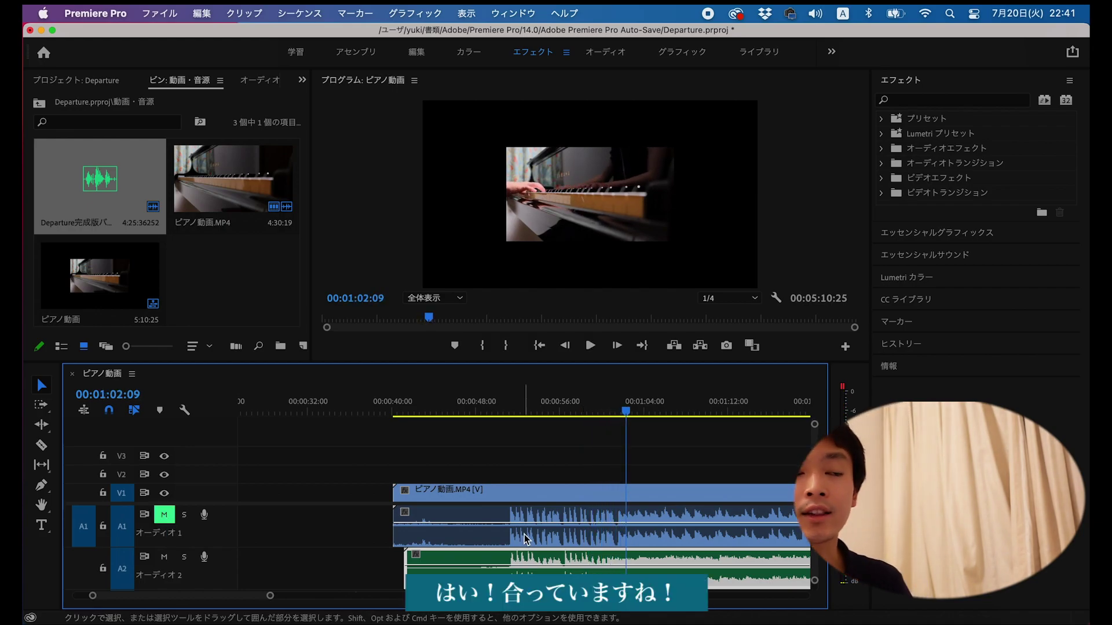
# With the playhead at 00:00:50:26, show the piano clip's effect controls and set its position to 2871, 1618.
pyautogui.click(507, 406)
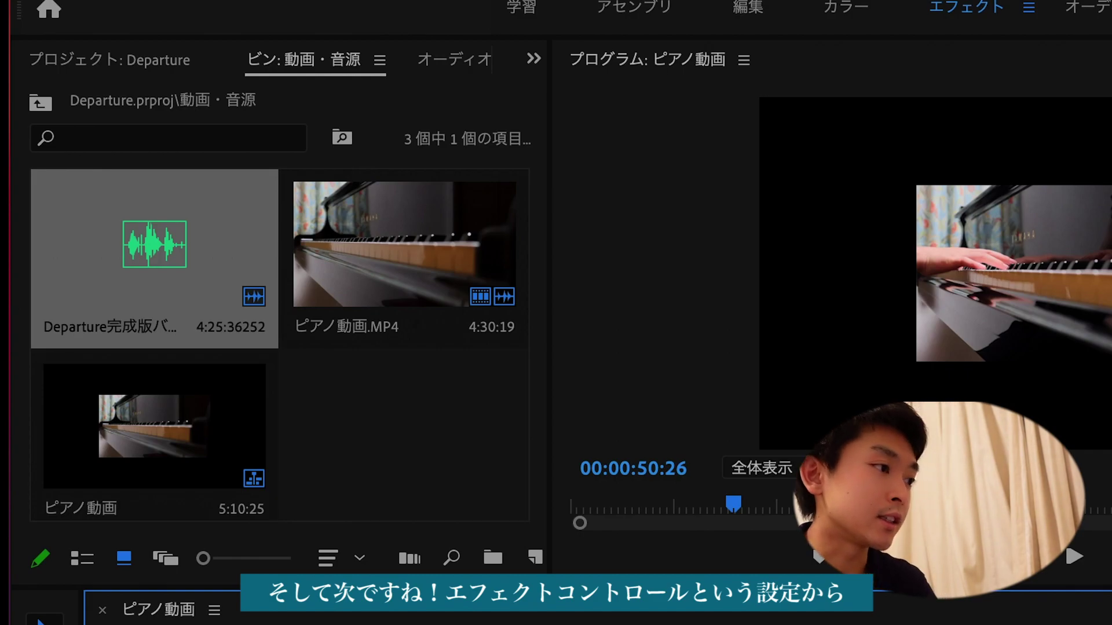
pyautogui.scroll(-2, 250, 59)
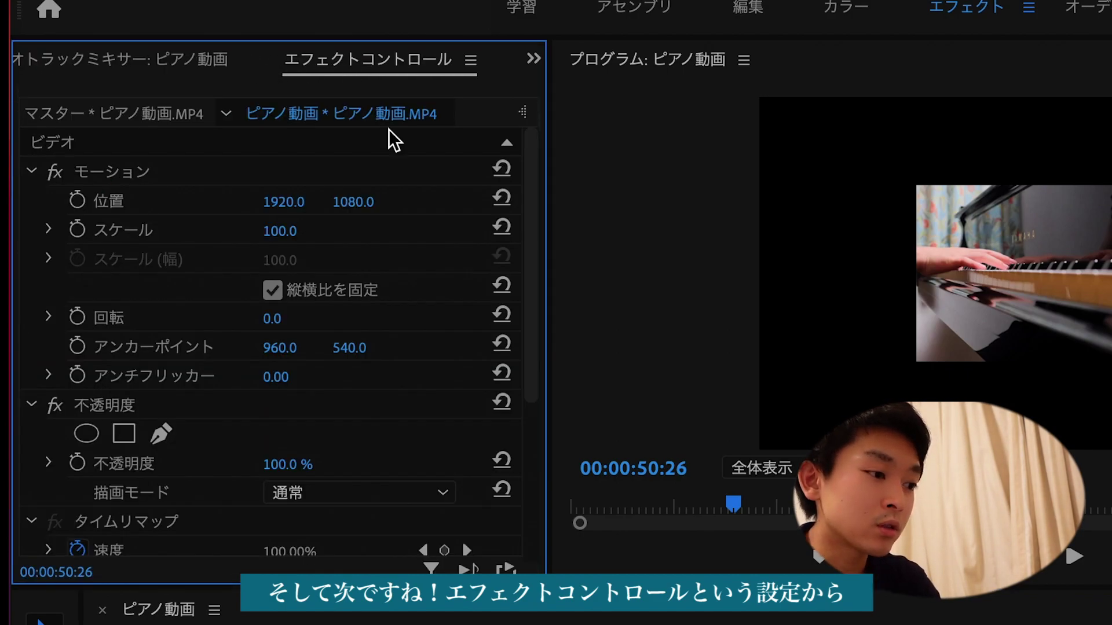
pyautogui.click(556, 619)
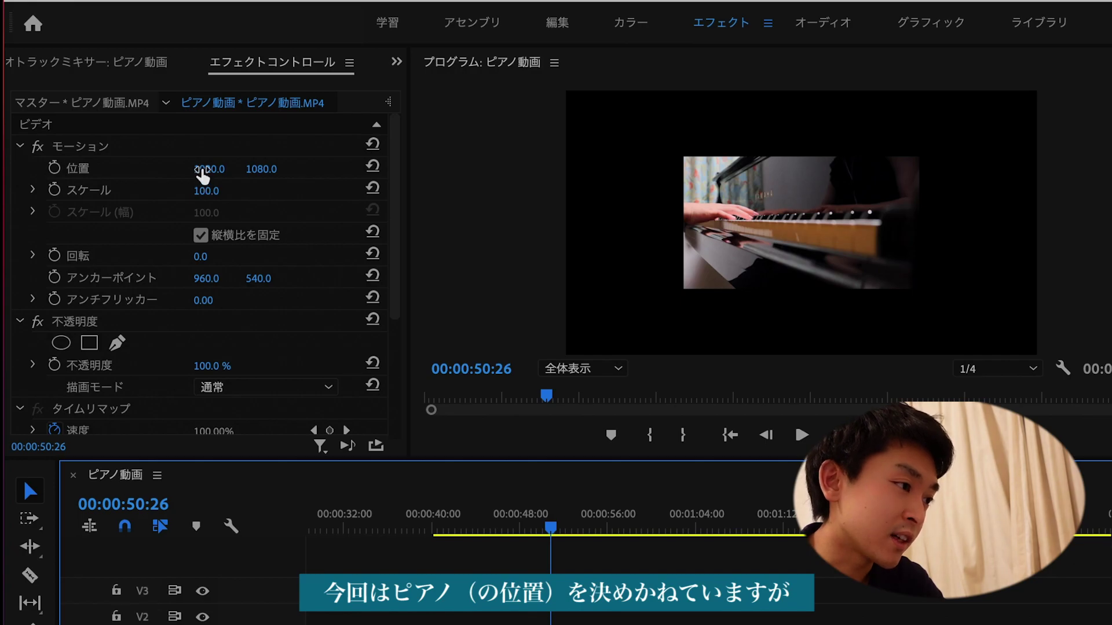
pyautogui.moveTo(200, 168)
pyautogui.mouseDown()
pyautogui.moveTo(799, 169)
pyautogui.moveTo(747, 169)
pyautogui.mouseUp()
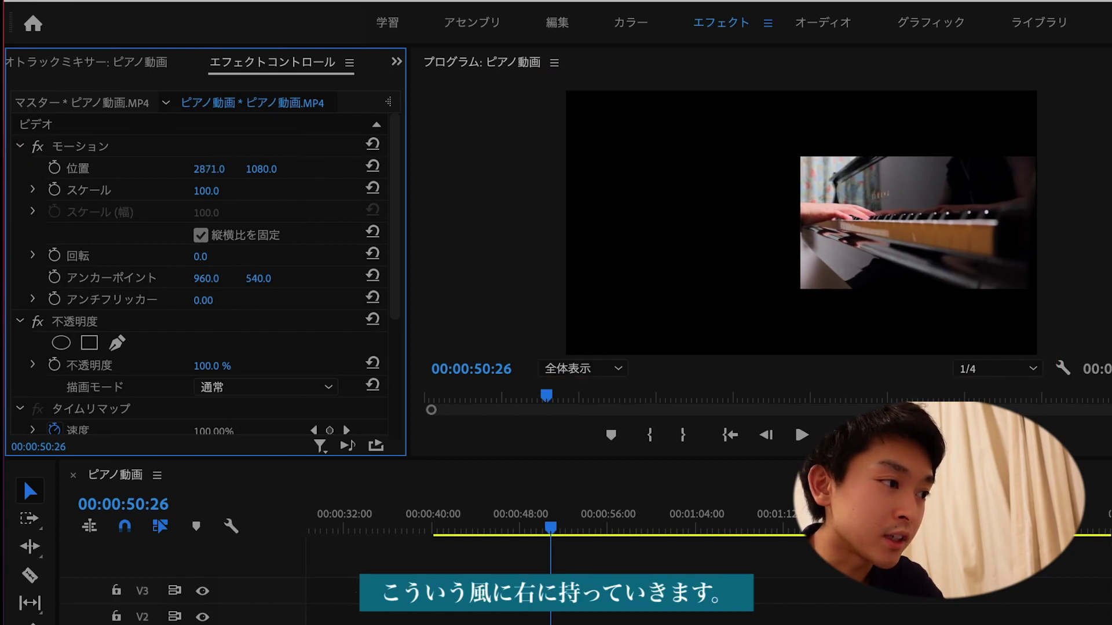
pyautogui.moveTo(256, 176)
pyautogui.mouseDown()
pyautogui.moveTo(324, 176)
pyautogui.moveTo(265, 168)
pyautogui.moveTo(318, 169)
pyautogui.mouseUp()
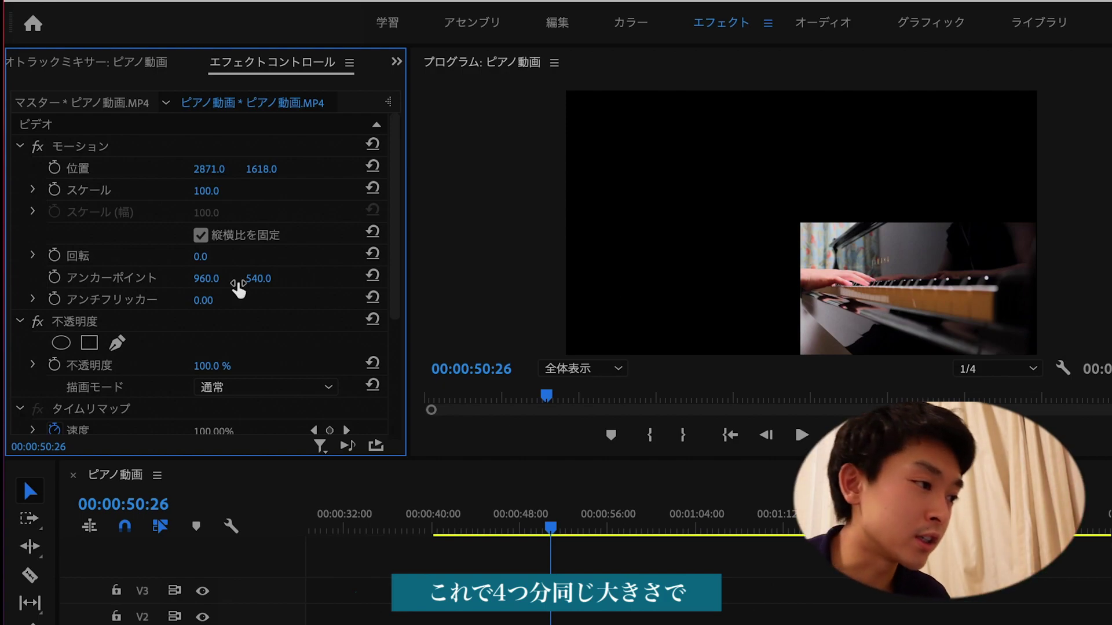
# Magnify the program preview to 150 %, examine the frame's right edge, and set the piano clip's horizontal position to 2881.
pyautogui.click(570, 369)
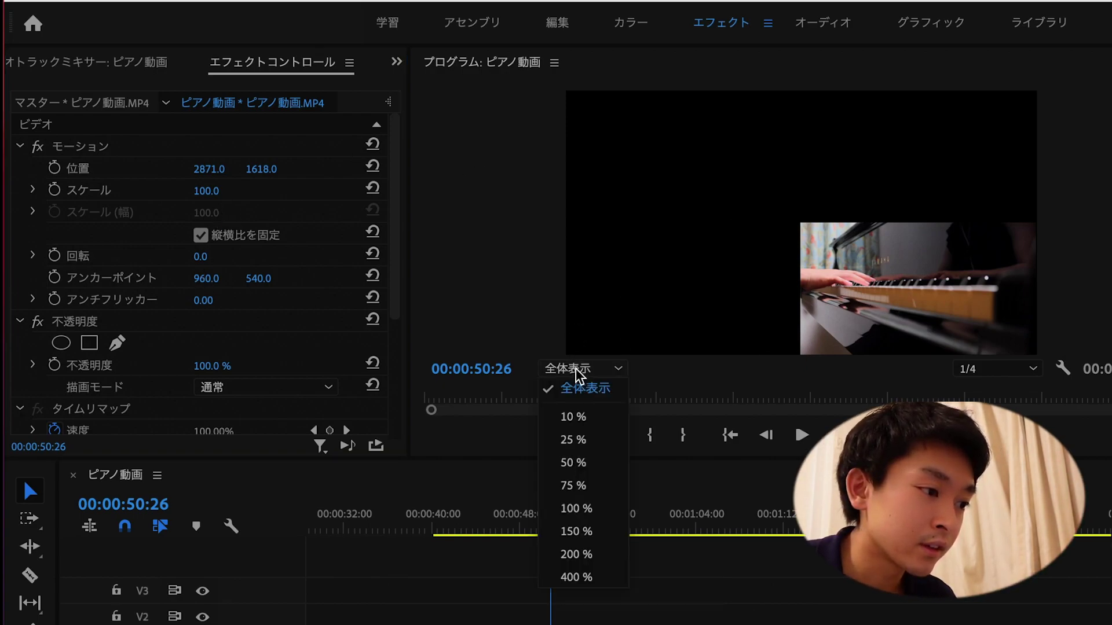
pyautogui.click(586, 532)
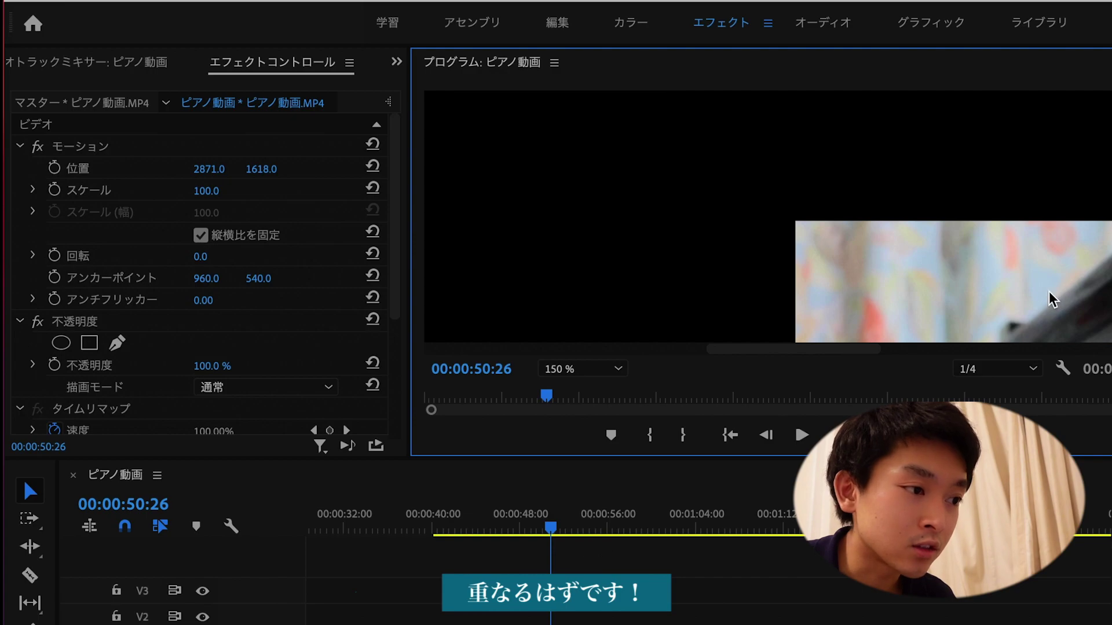
pyautogui.moveTo(757, 350); pyautogui.dragTo(1045, 350)
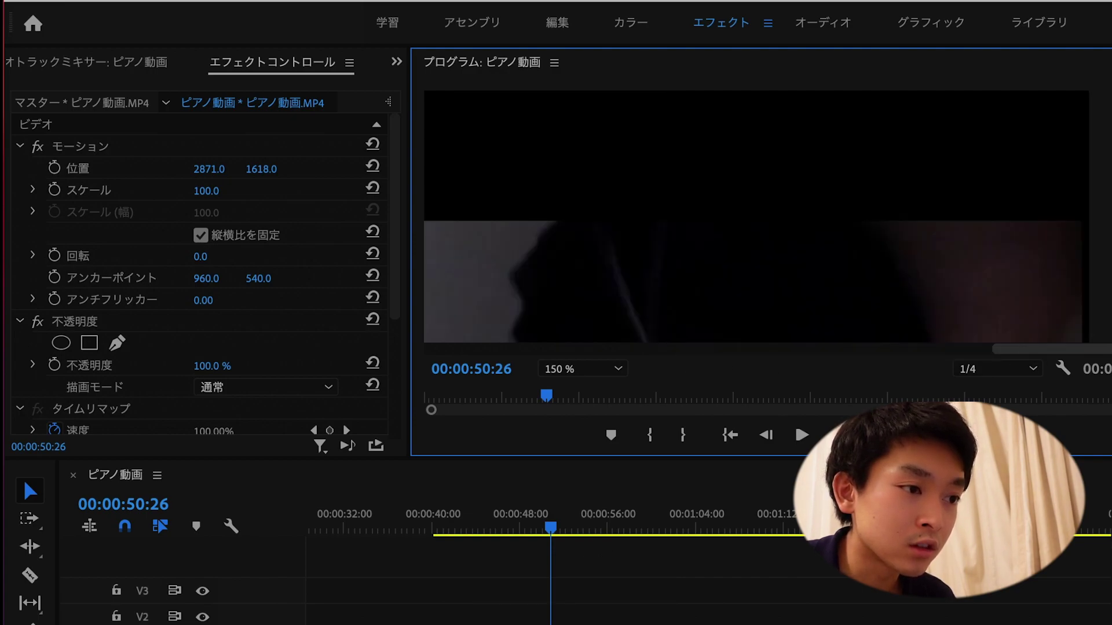
pyautogui.moveTo(1111, 217); pyautogui.dragTo(1111, 243)
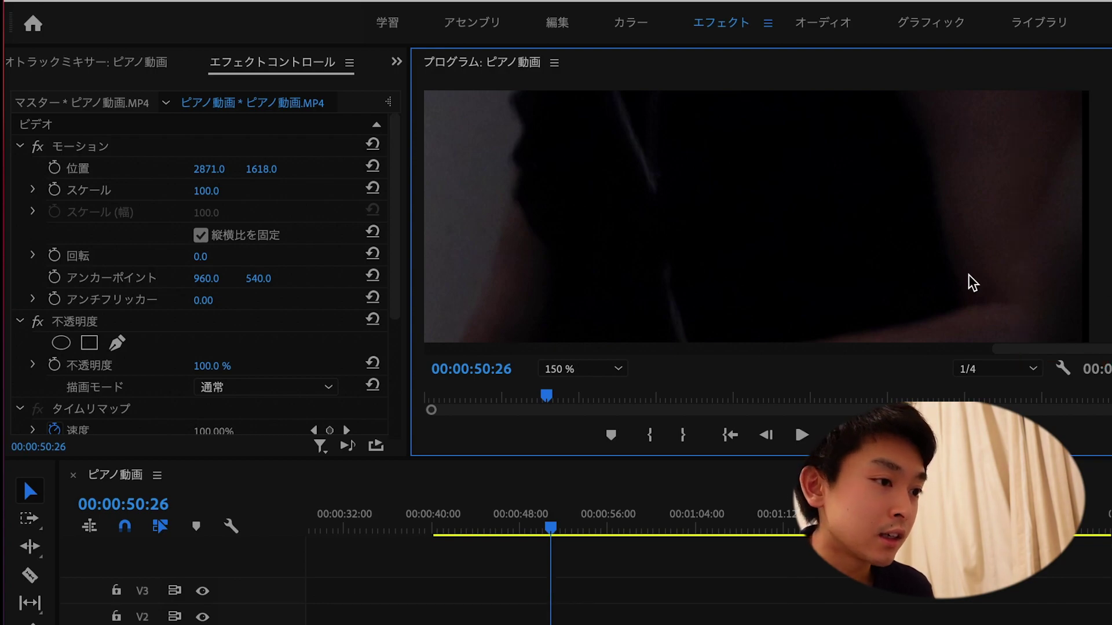
pyautogui.moveTo(1111, 243); pyautogui.dragTo(1111, 283)
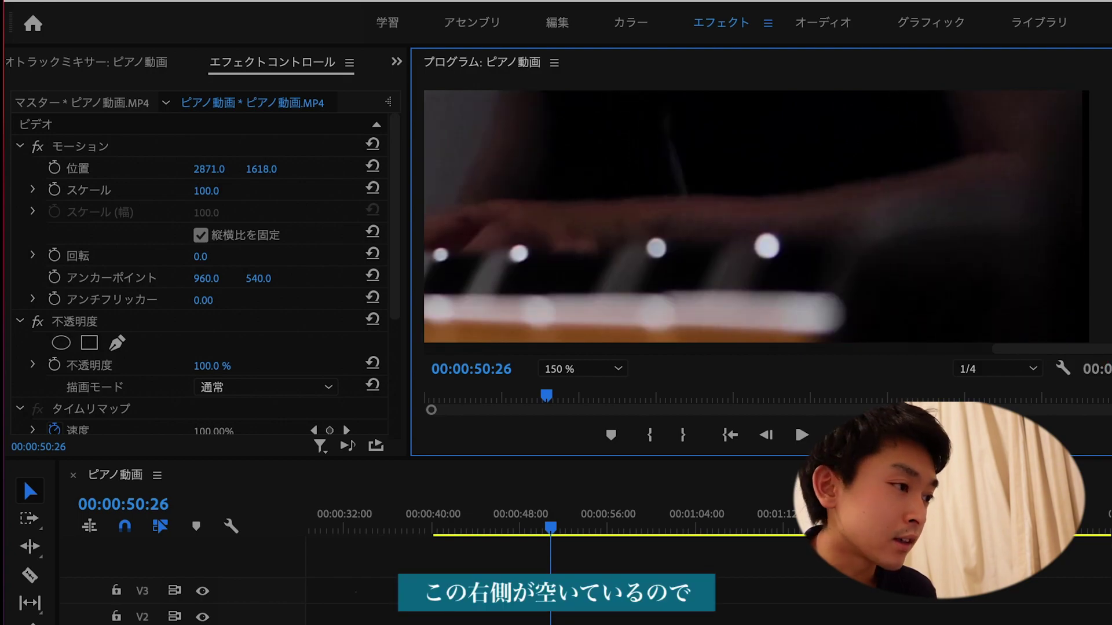
pyautogui.moveTo(216, 168); pyautogui.dragTo(222, 168)
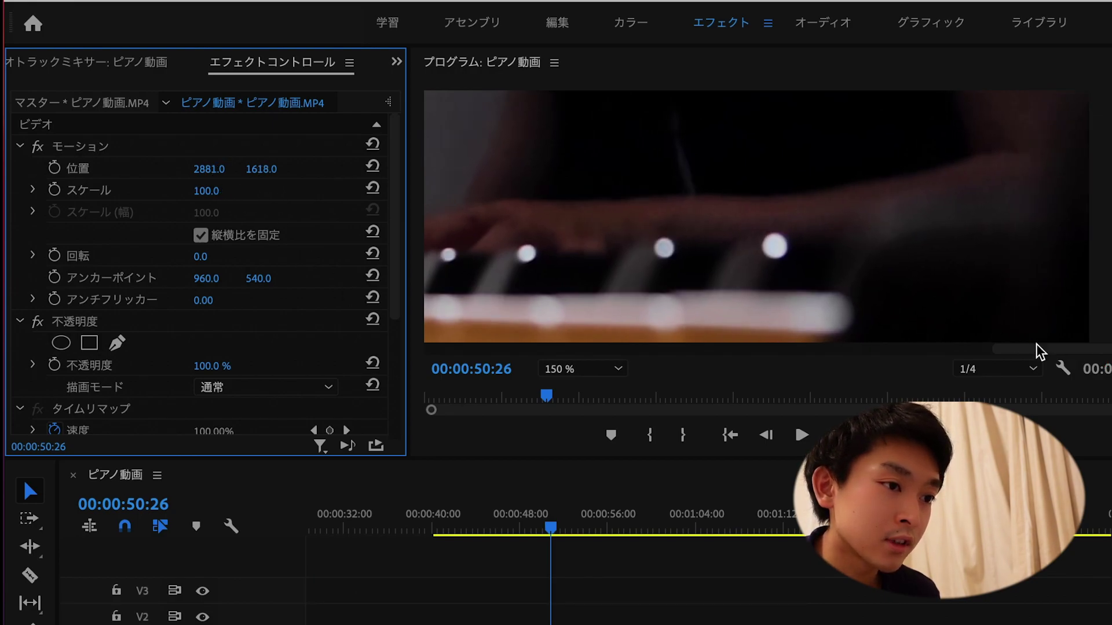
# Examine the frame's bottom edge and set the piano clip's vertical position to 1620.
pyautogui.moveTo(1109, 217); pyautogui.dragTo(1109, 288)
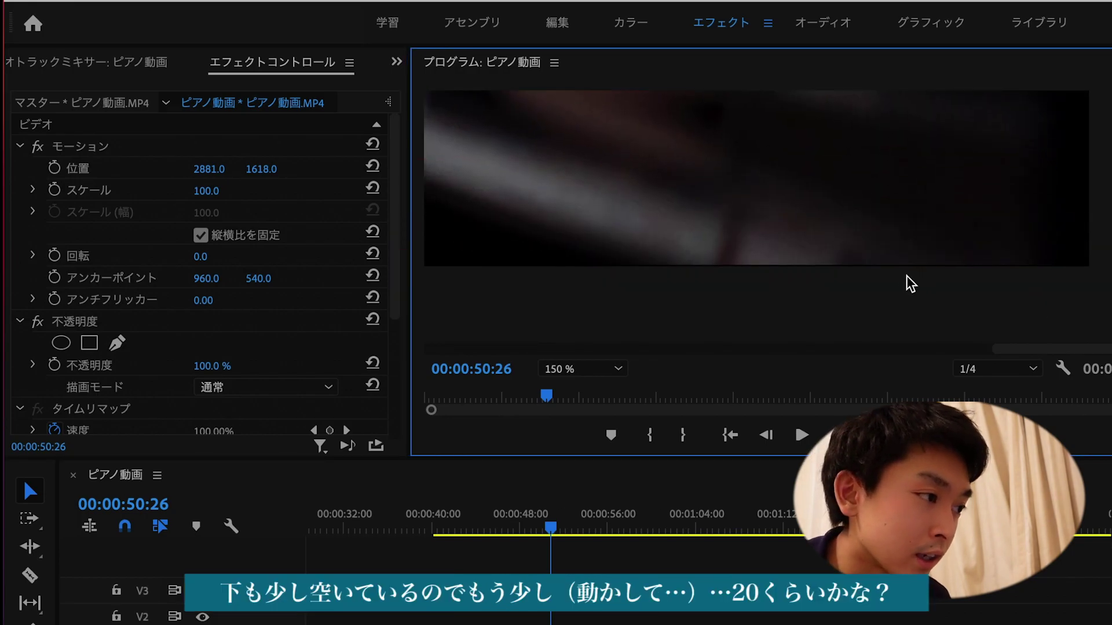
pyautogui.moveTo(275, 174); pyautogui.dragTo(279, 174)
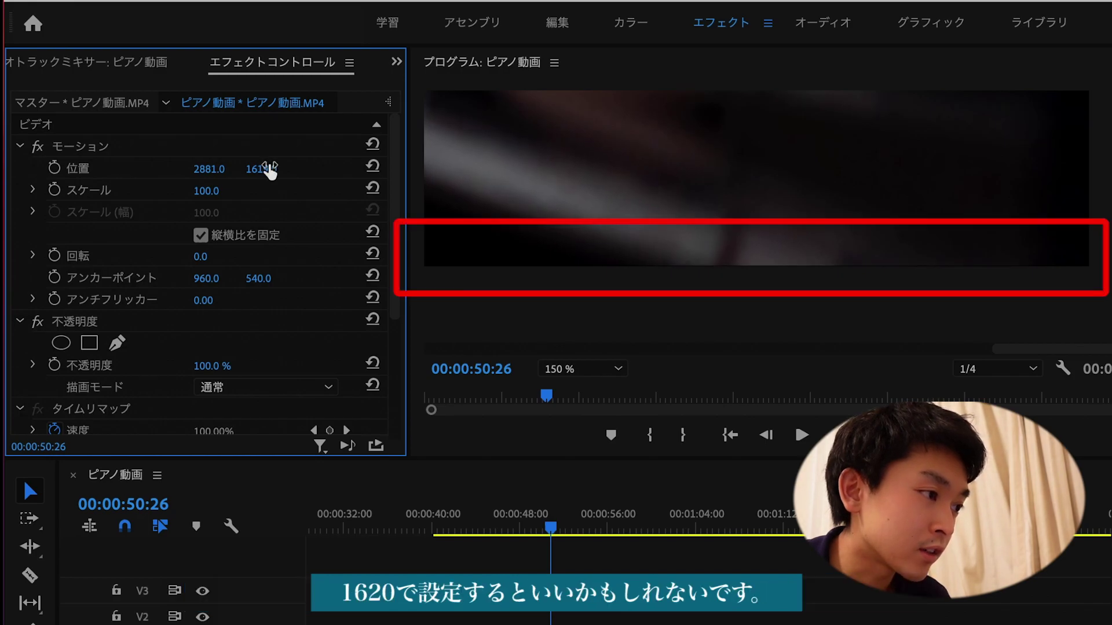
pyautogui.click(277, 168)
pyautogui.click(278, 169)
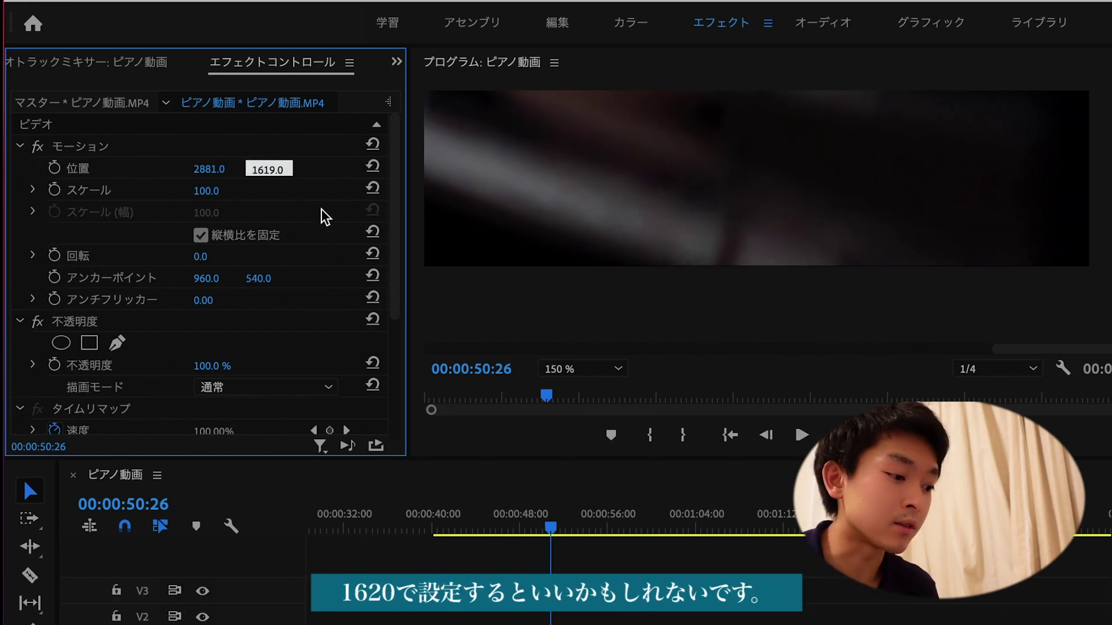
pyautogui.press('BackSpace')
pyautogui.press('BackSpace')
pyautogui.write('20')
pyautogui.press('Return')
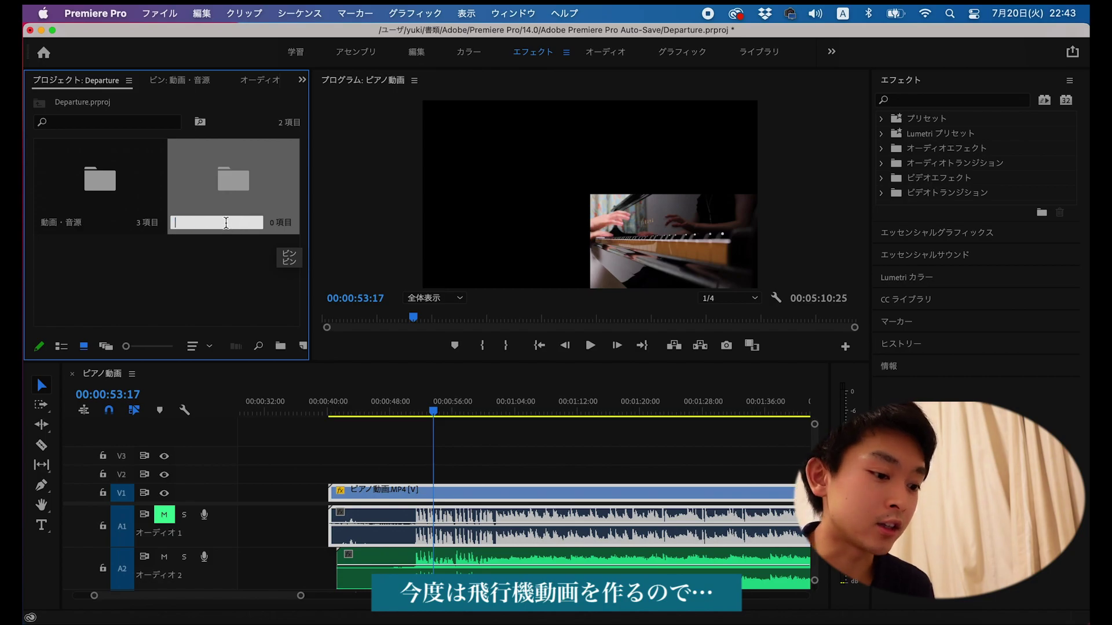
# Name the new bin 飛行機動画 and open the 動画 bin inside it.
pyautogui.press('BackSpace')
pyautogui.press('BackSpace')
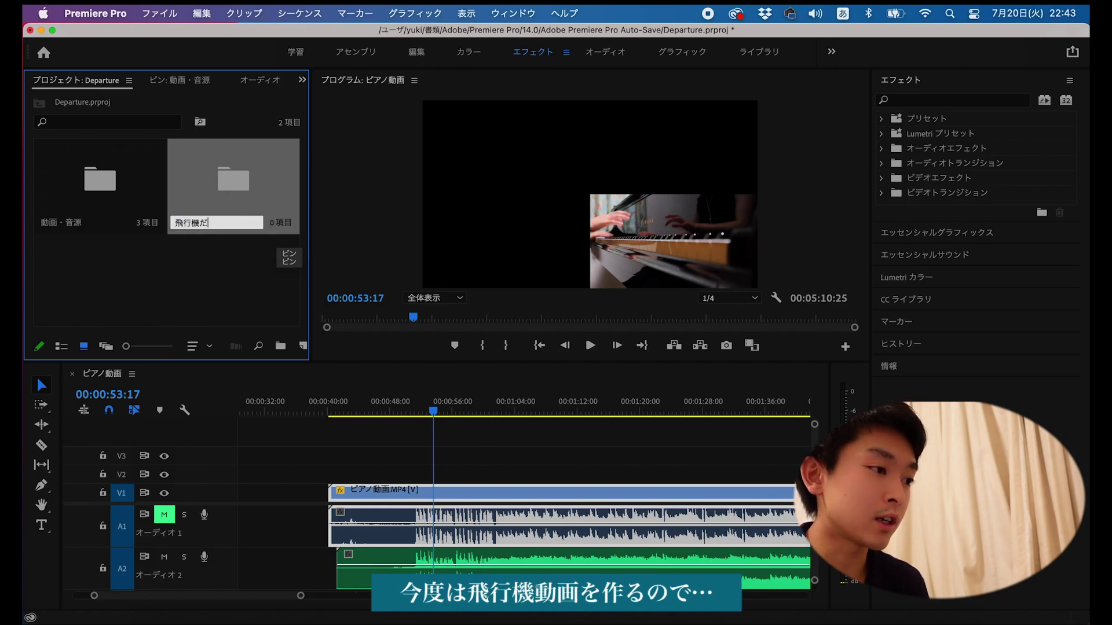
pyautogui.press('Return')
pyautogui.click(198, 294)
pyautogui.doubleClick(235, 188)
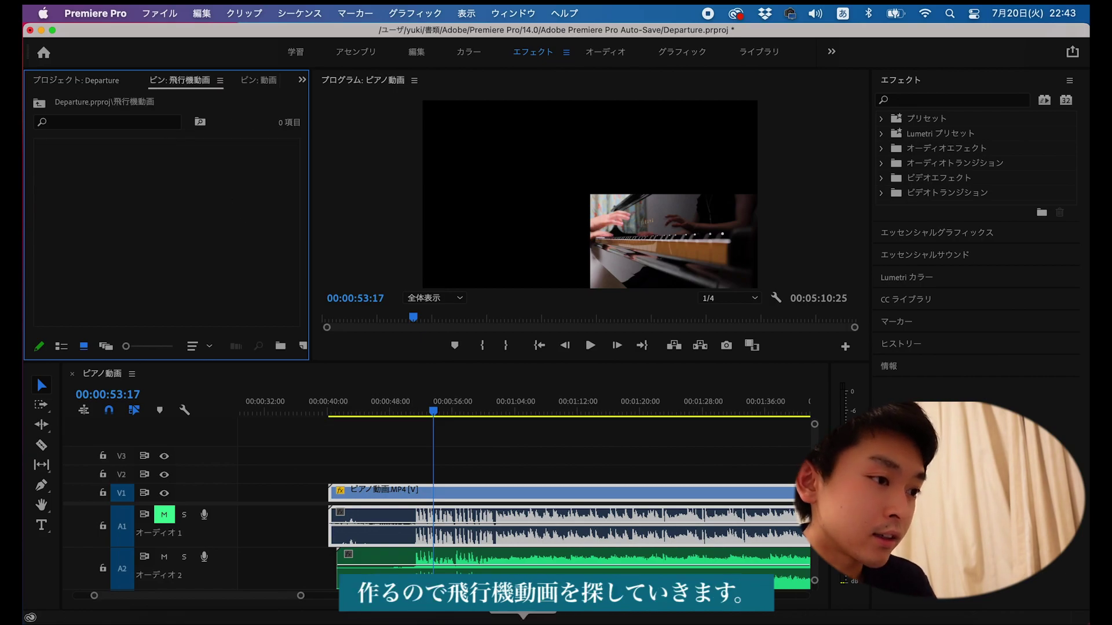
pyautogui.doubleClick(203, 248)
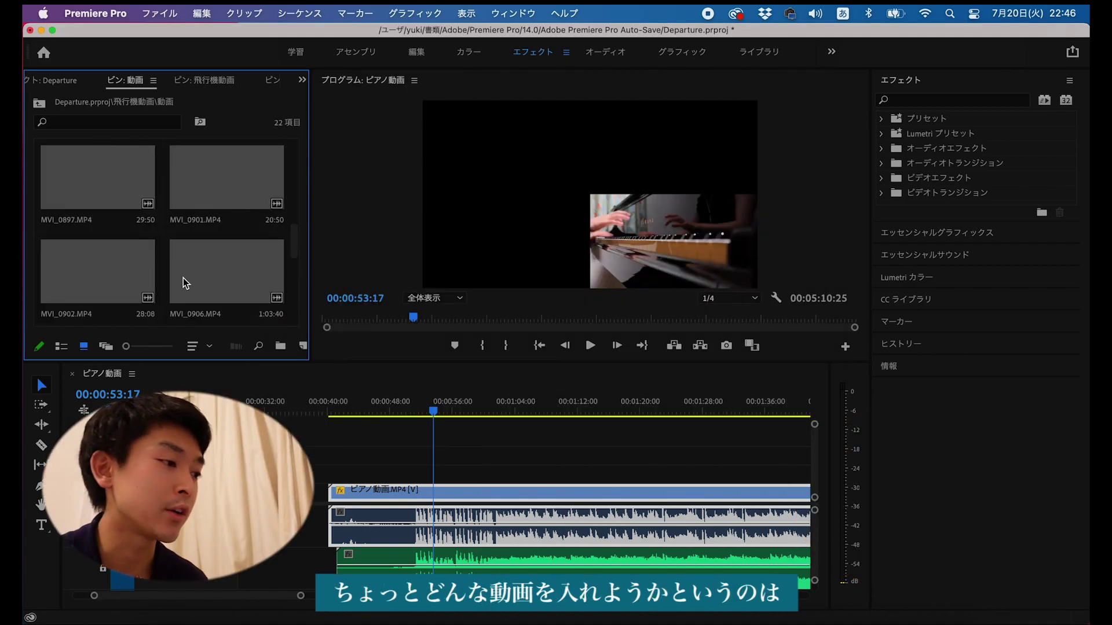
# Move the playhead to 00:01:01:12 and place the ANA aircraft clip with duration 1:34:20 above the piano clip in the sequence.
pyautogui.moveTo(439, 411); pyautogui.dragTo(495, 410)
pyautogui.press('space')
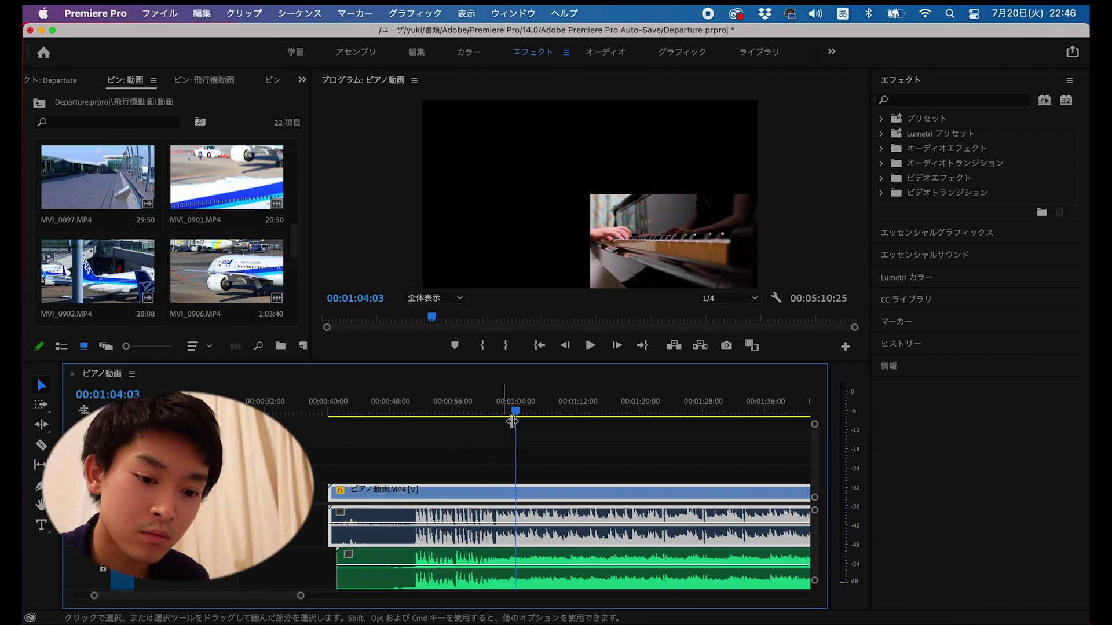
pyautogui.moveTo(507, 409); pyautogui.dragTo(491, 408)
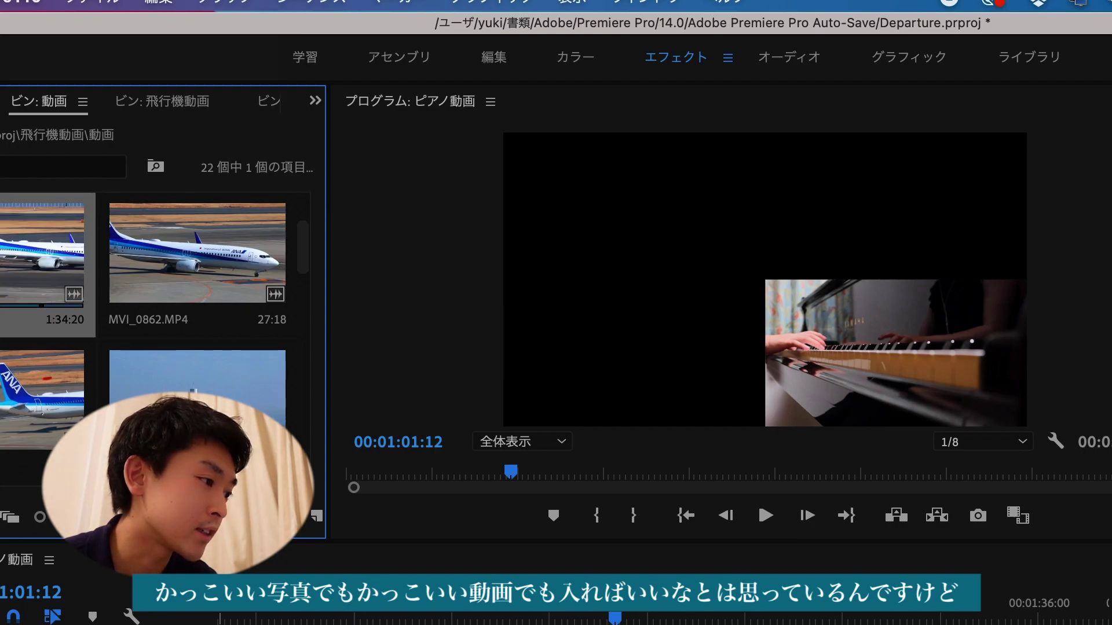
pyautogui.moveTo(45, 267); pyautogui.dragTo(638, 624)
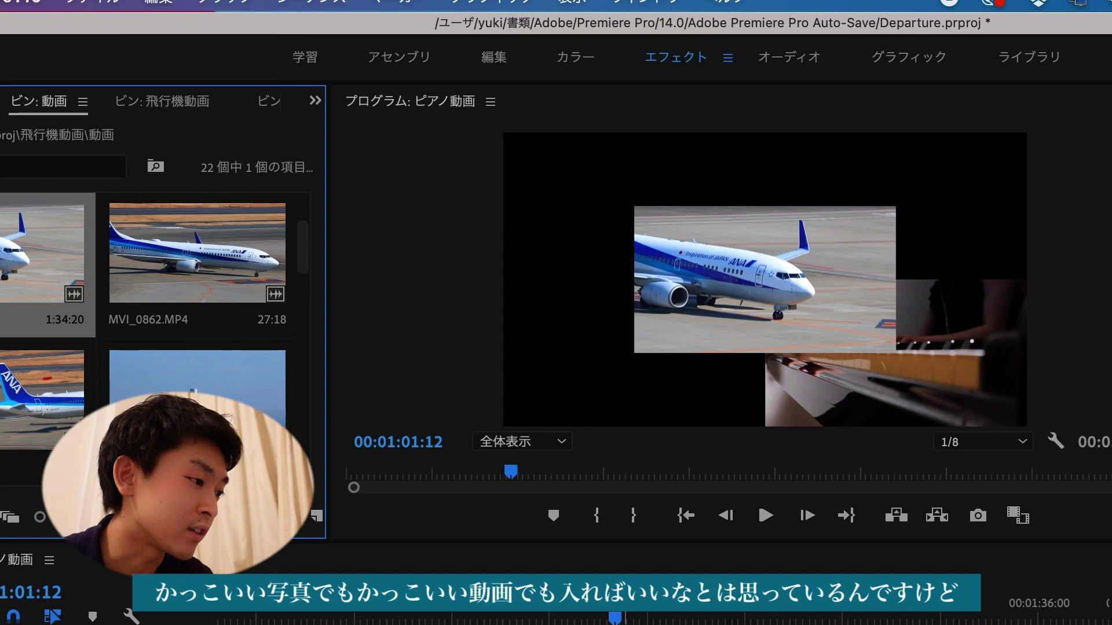
# Play the sequence from 00:01:01:12 to check the aircraft footage together with the piano video.
pyautogui.press('space')
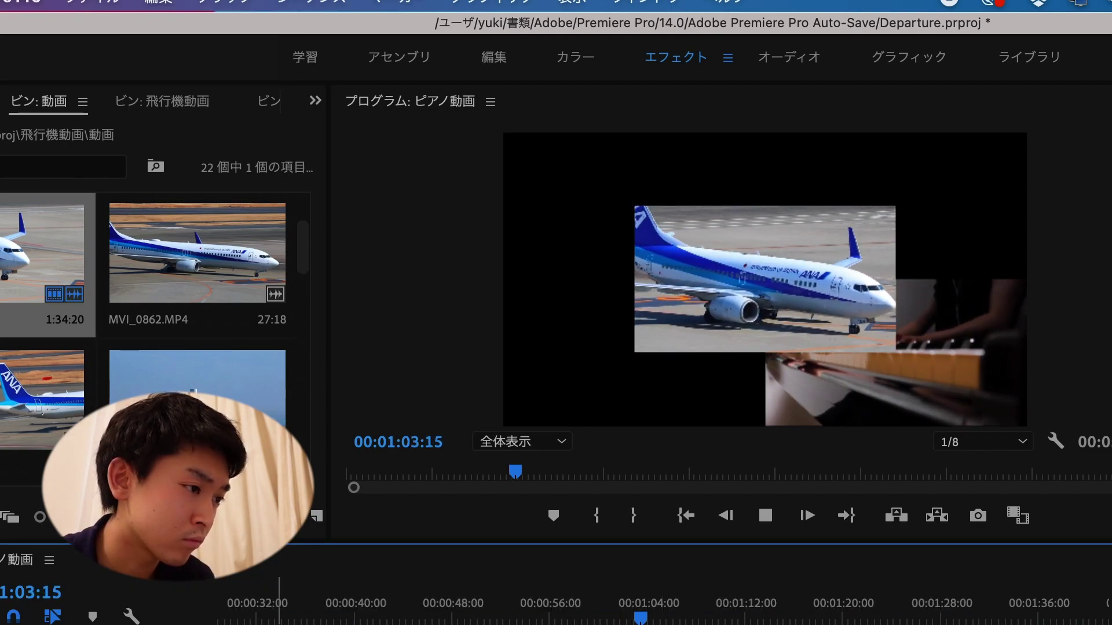
pyautogui.press('space')
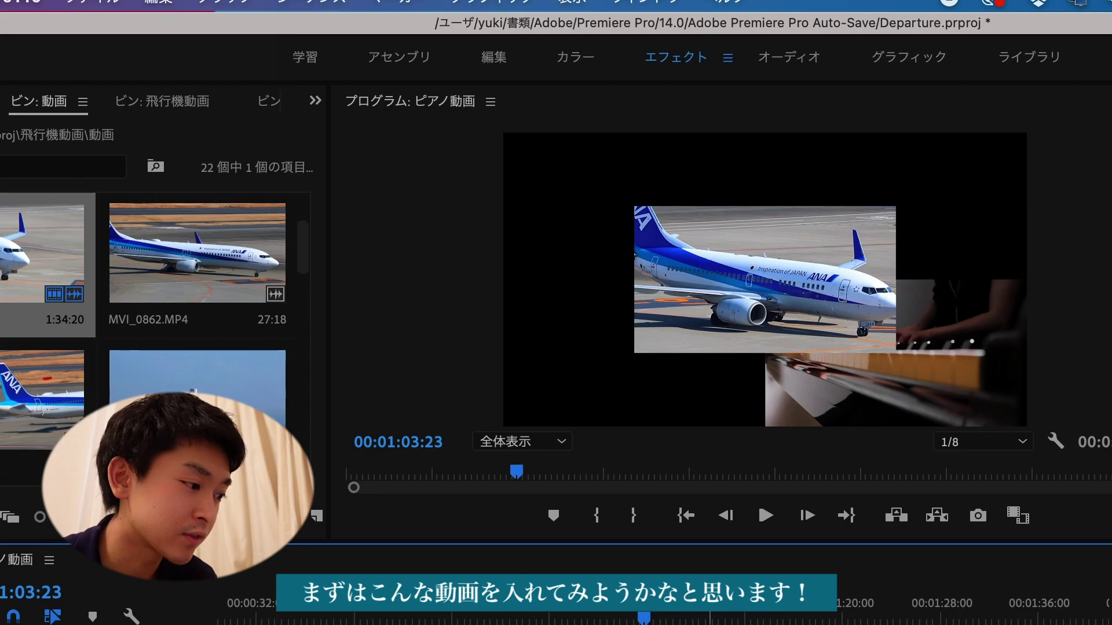
pyautogui.press('space')
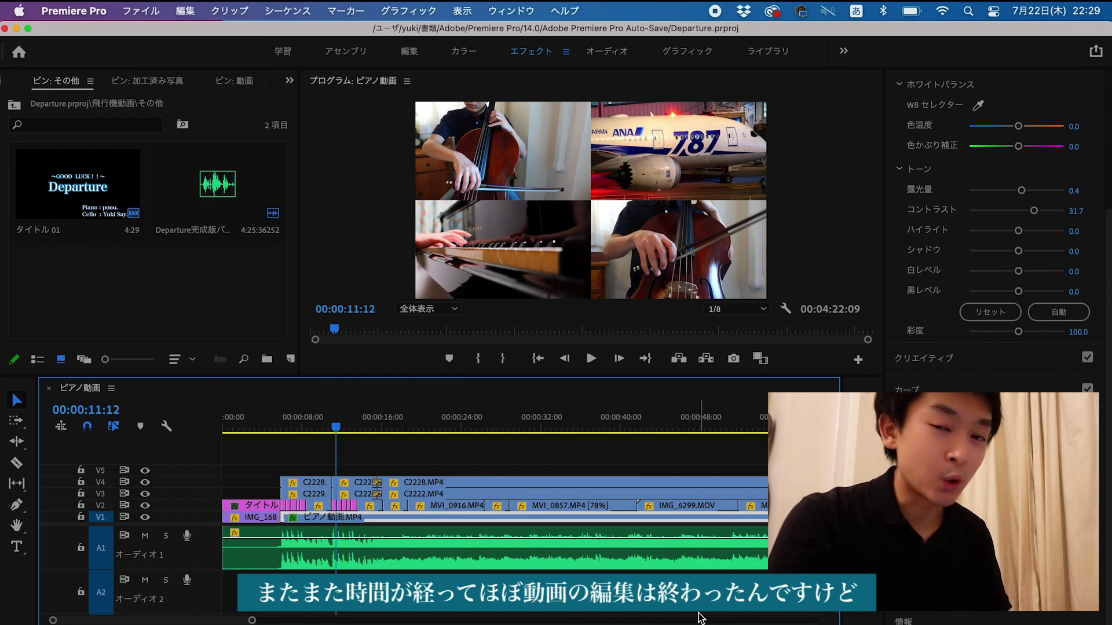
# Play the four-way split from around 00:00:11:00 to review the start of the second photo series.
pyautogui.scroll(5, 349, 464)
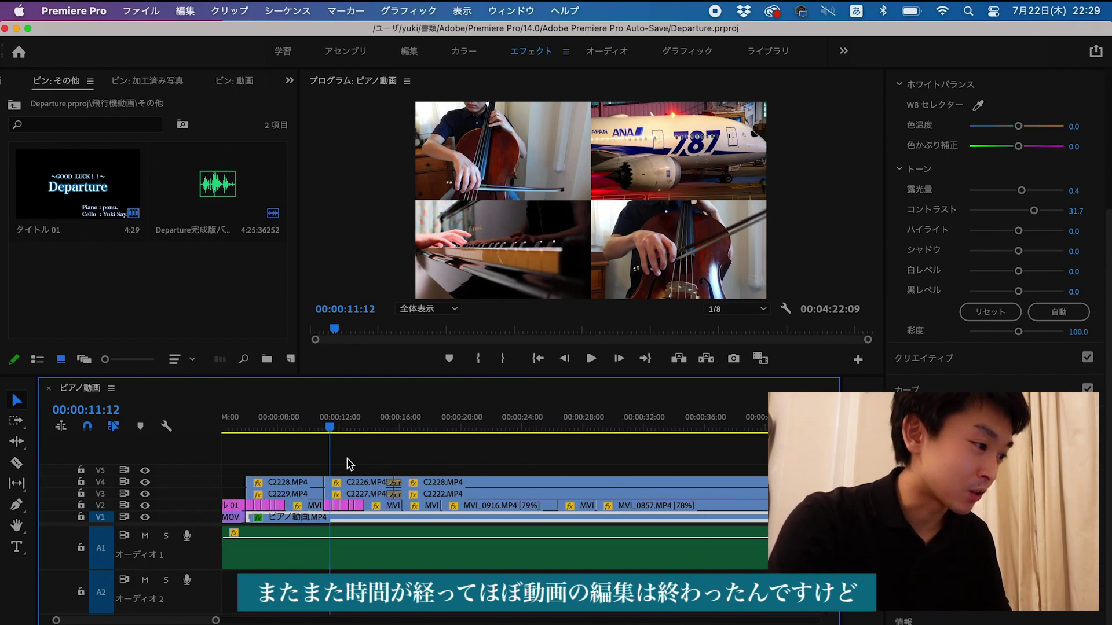
pyautogui.hscroll(-3, 349, 464)
pyautogui.click(420, 483)
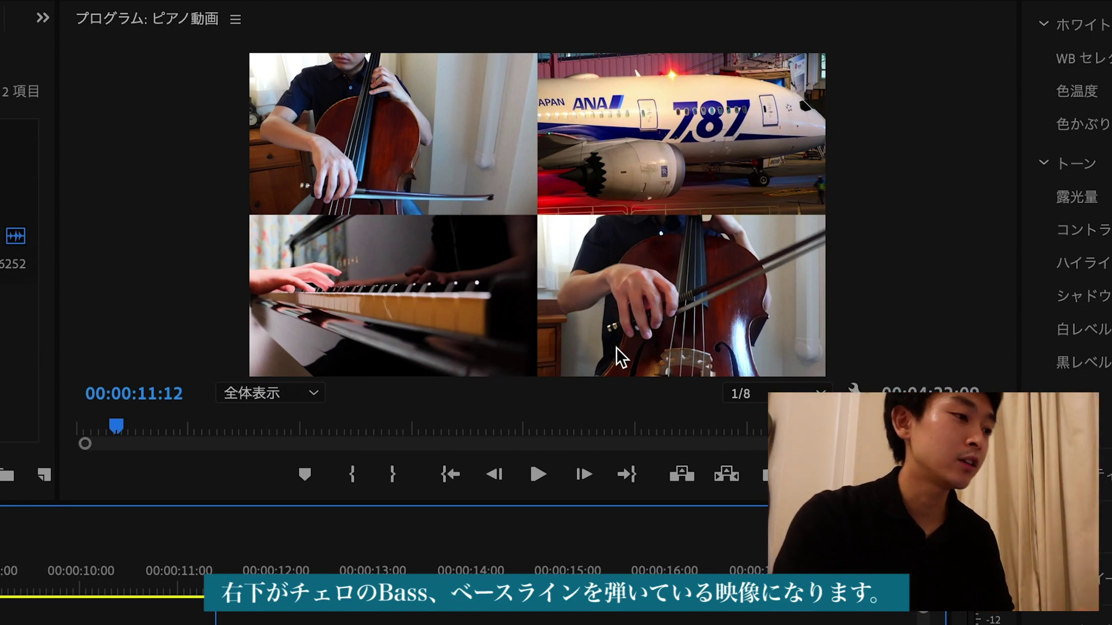
pyautogui.press('=')
pyautogui.press('=')
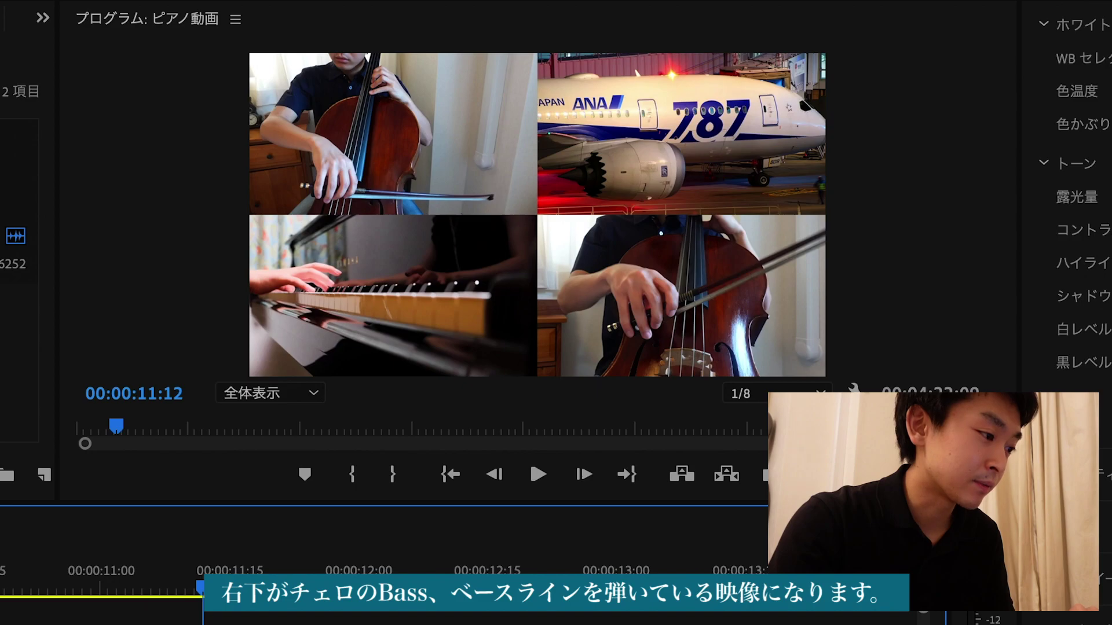
pyautogui.click(194, 587)
pyautogui.hscroll(-1, 244, 589)
pyautogui.press('-')
pyautogui.press('-')
pyautogui.press('-')
pyautogui.press('-')
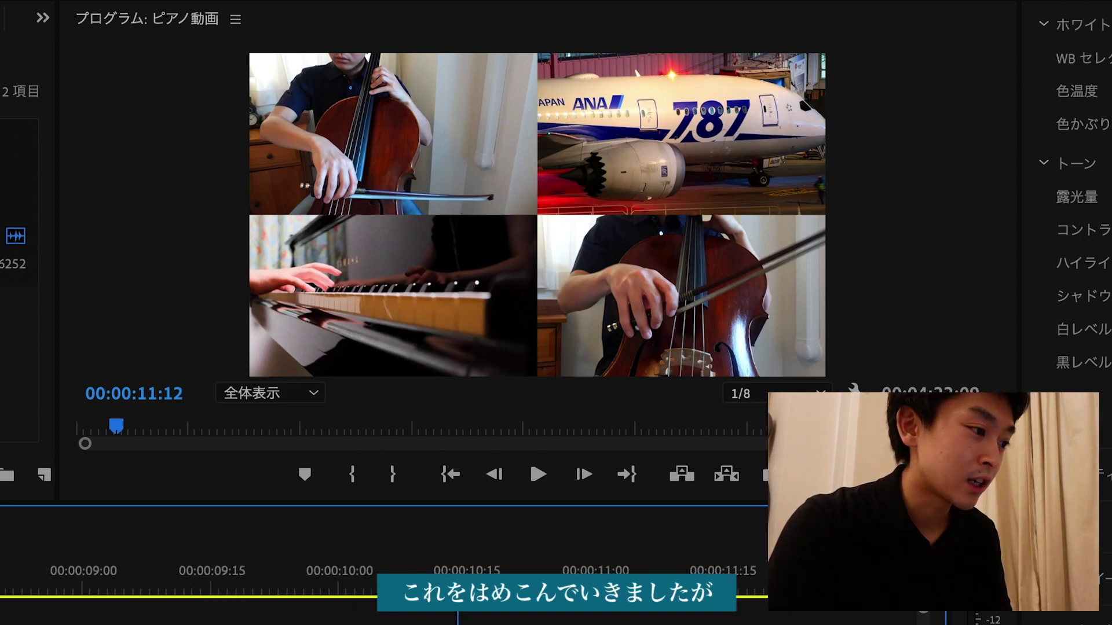
pyautogui.hscroll(3, 464, 590)
pyautogui.click(329, 583)
pyautogui.press('space')
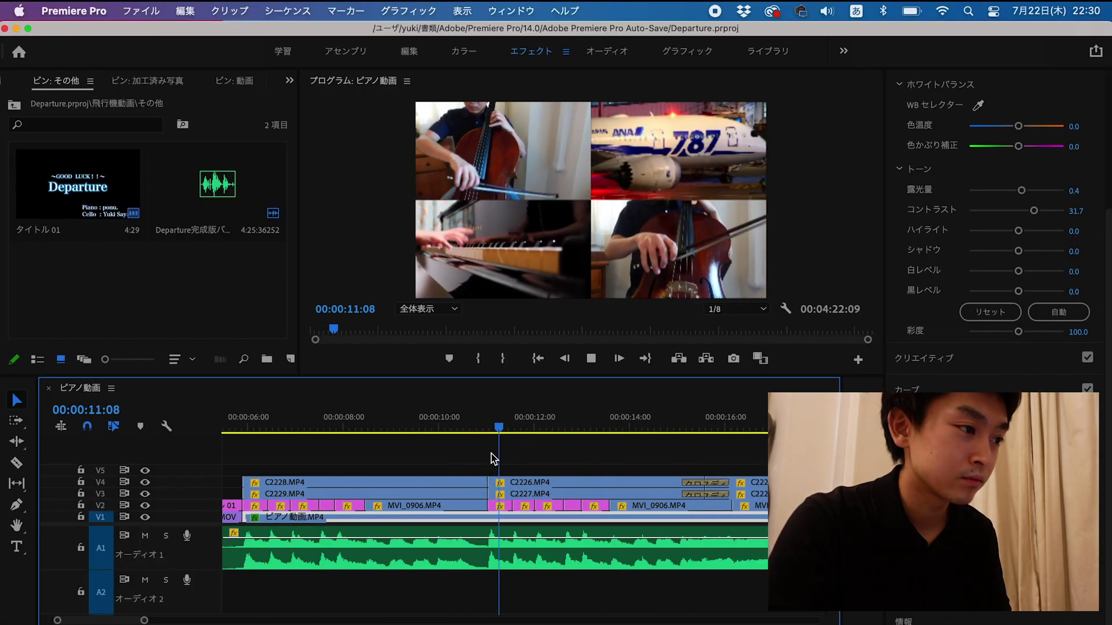
pyautogui.press('space')
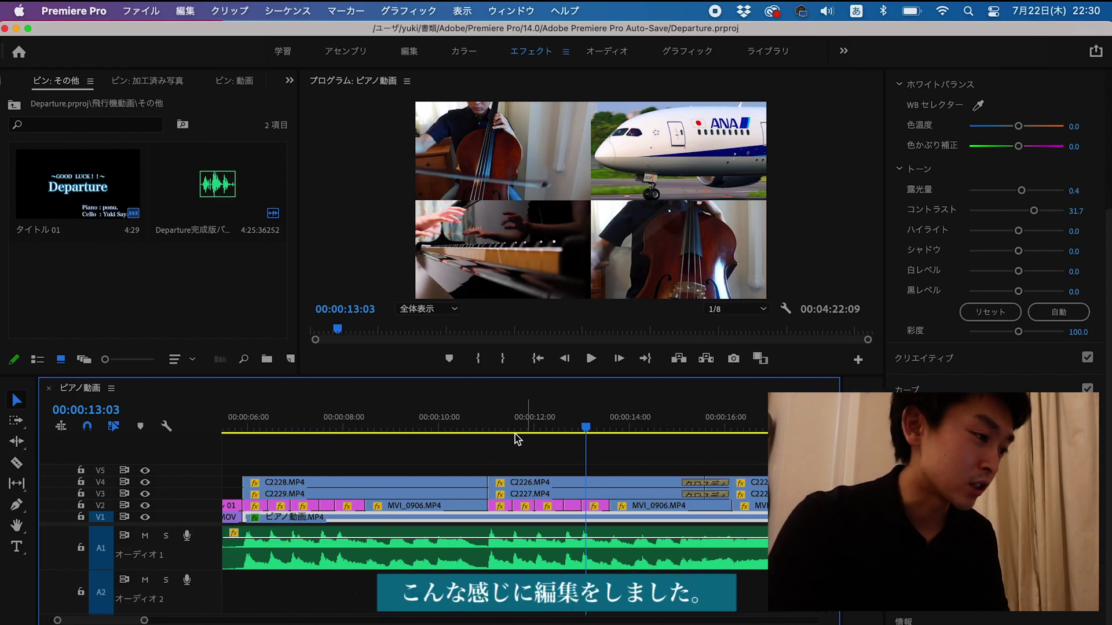
# Replay the sequence from 00:00:10:27 to examine the photos inserted where the cello clips change.
pyautogui.click(488, 427)
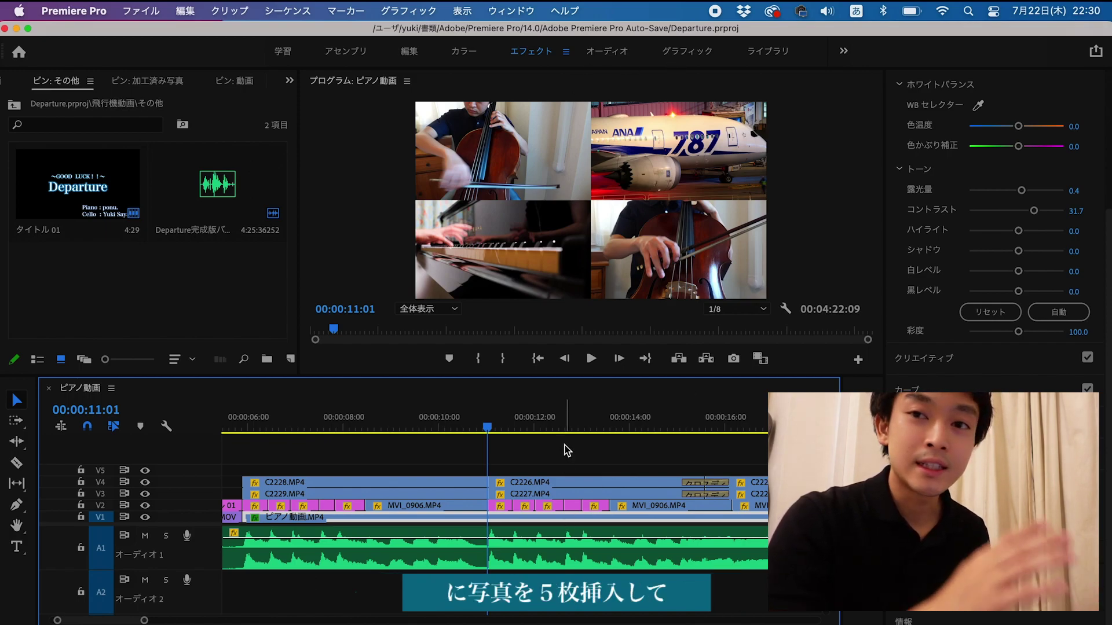
pyautogui.click(481, 419)
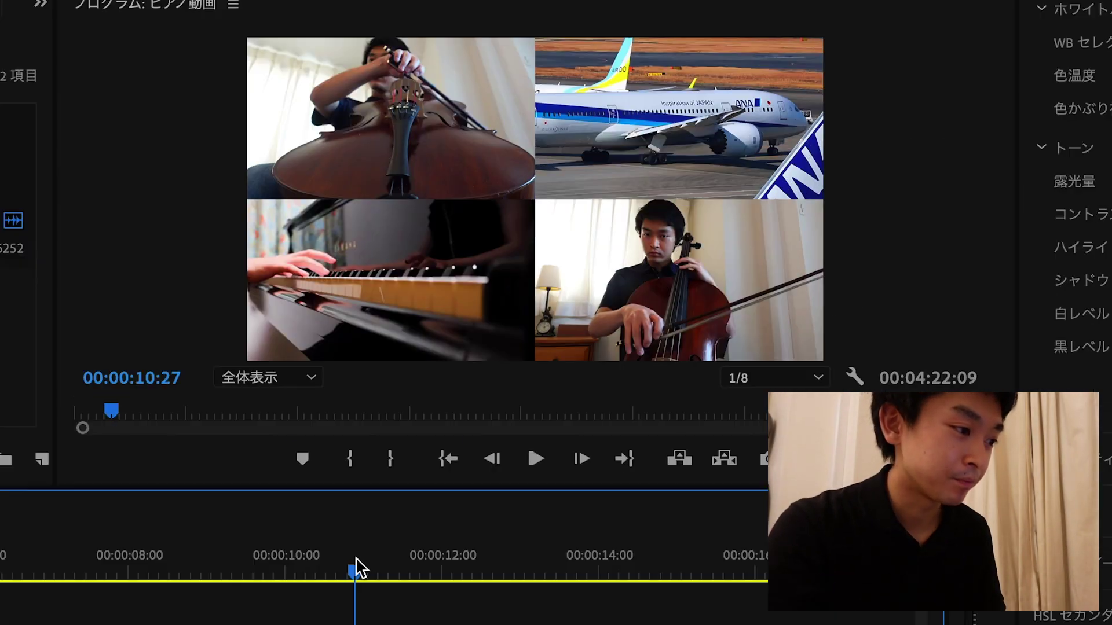
pyautogui.press('space')
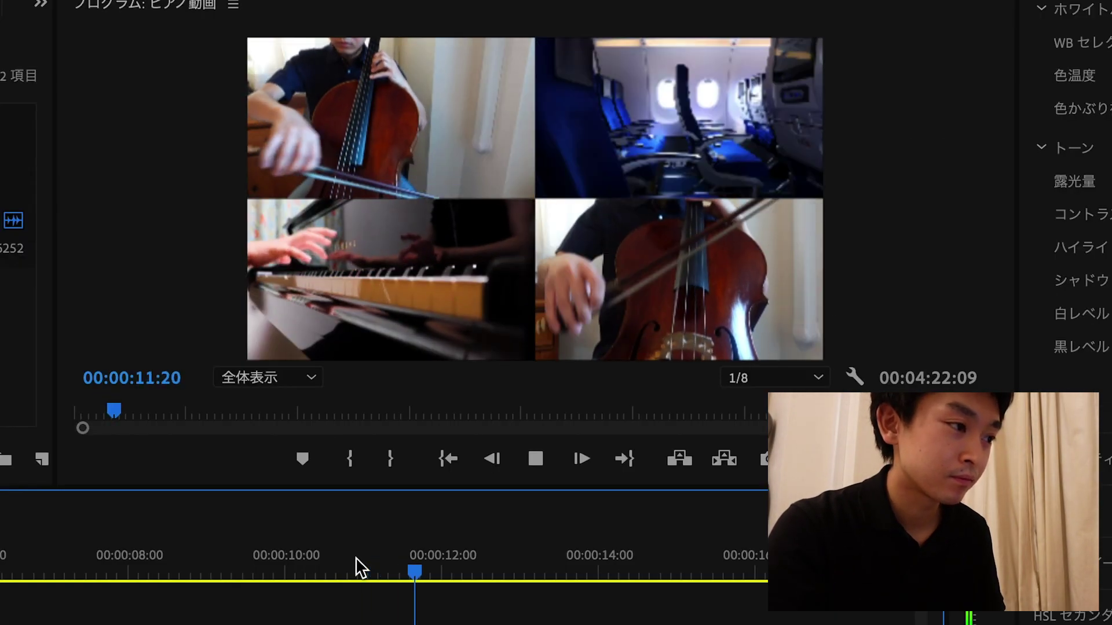
pyautogui.press('space')
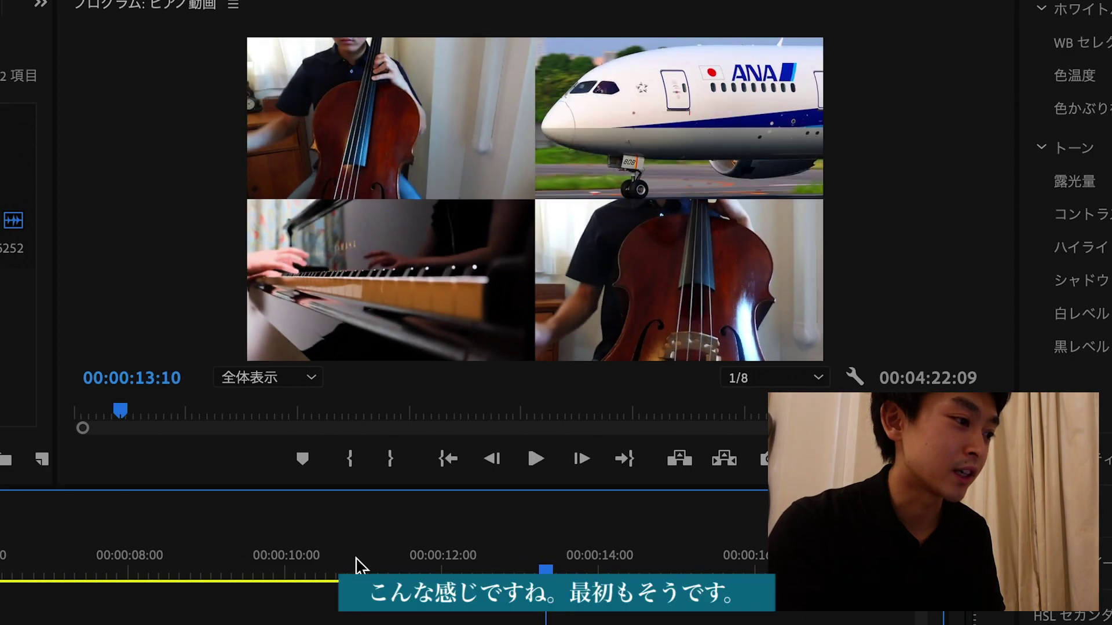
# Play the opening of the performance from 00:00:05:29 to review the first series of inserted photos.
pyautogui.hscroll(-2, 356, 557)
pyautogui.click(84, 564)
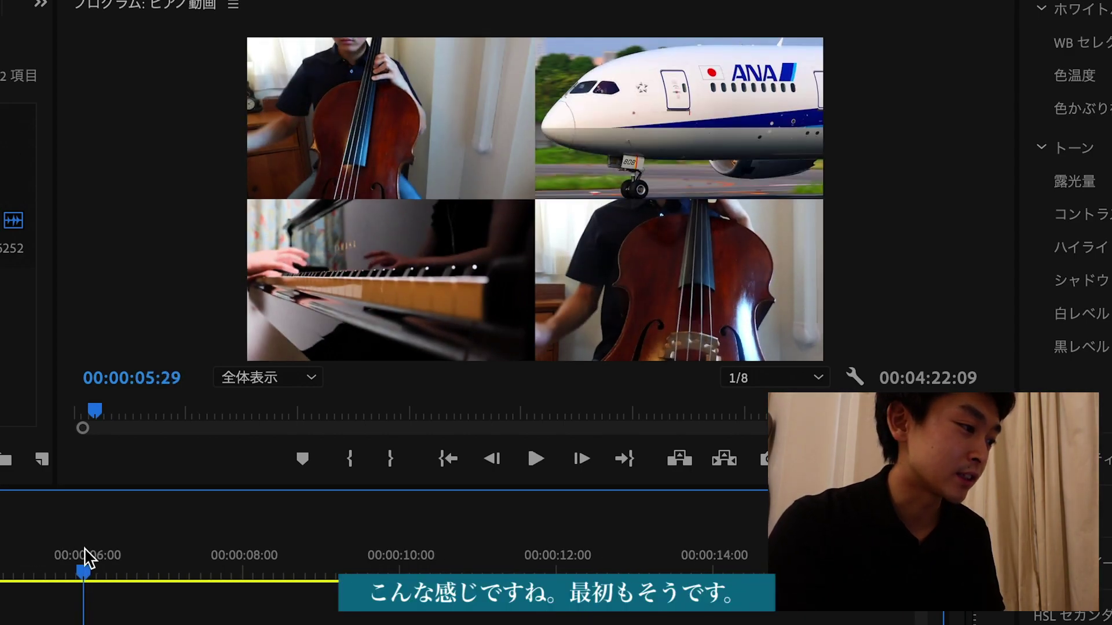
pyautogui.press('space')
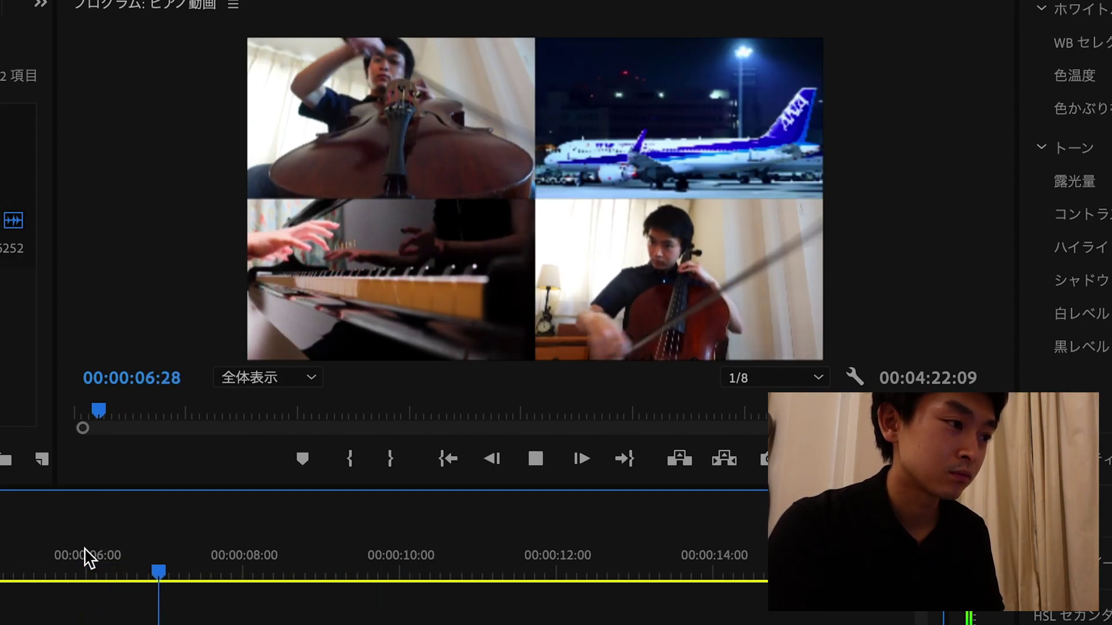
pyautogui.press('space')
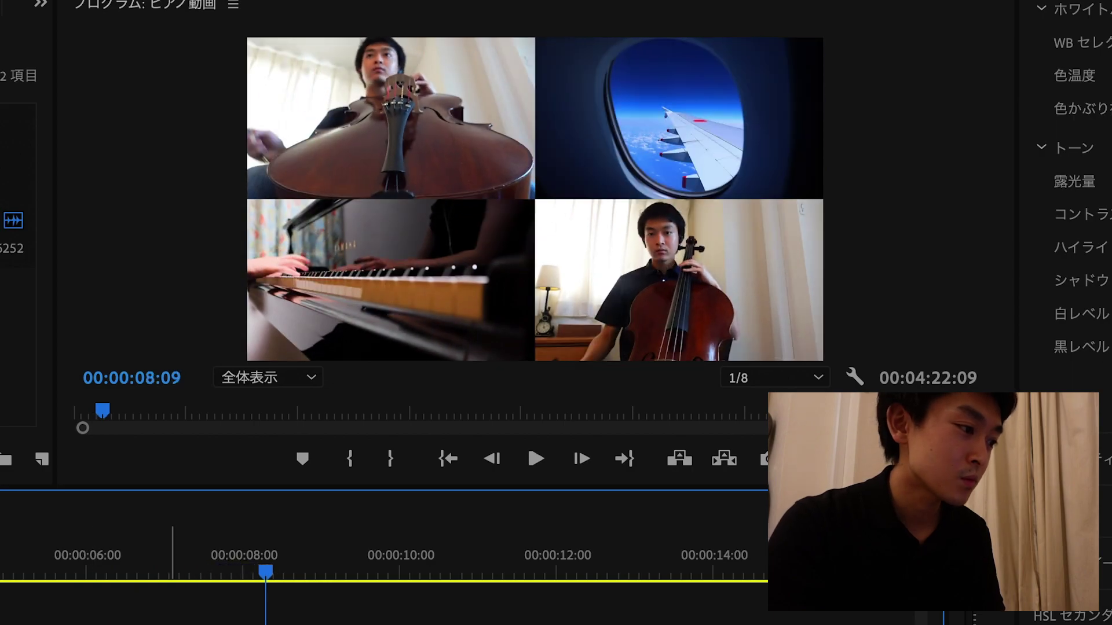
# Play the section after the photo series, around 00:00:18:00, to review the regular airport footage.
pyautogui.press('-')
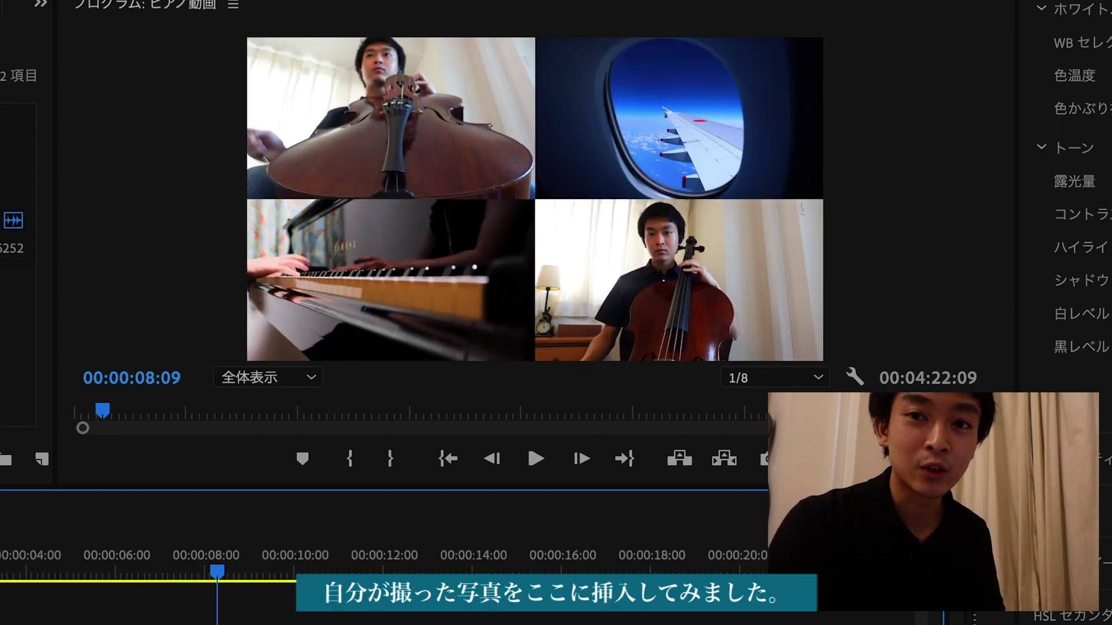
pyautogui.hscroll(2, 382, 579)
pyautogui.press('-')
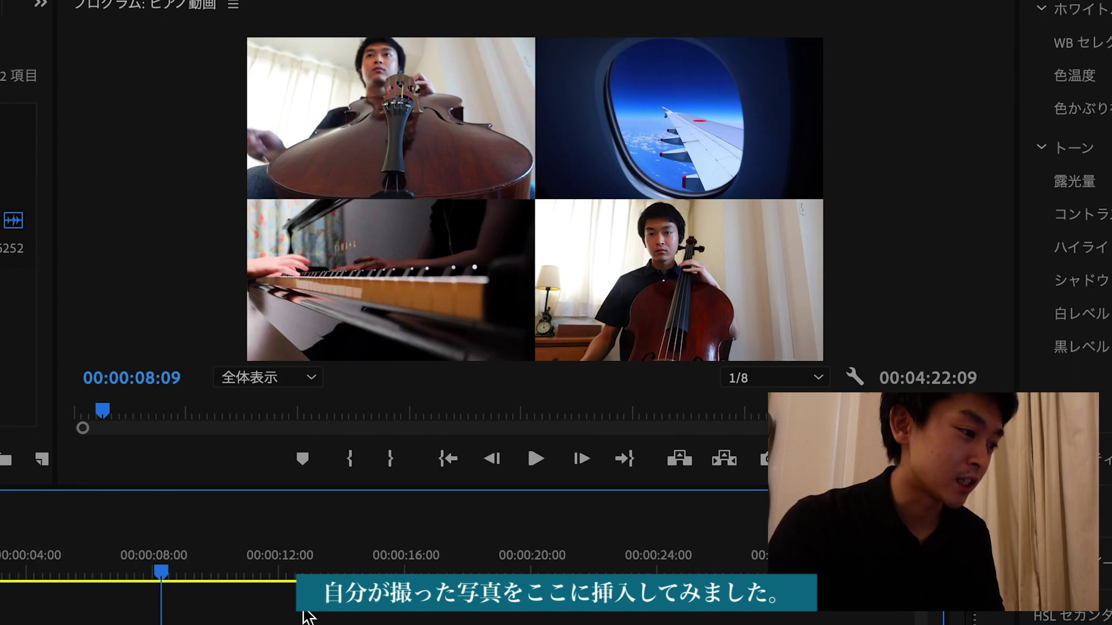
pyautogui.hscroll(2, 310, 613)
pyautogui.click(290, 569)
pyautogui.press('space')
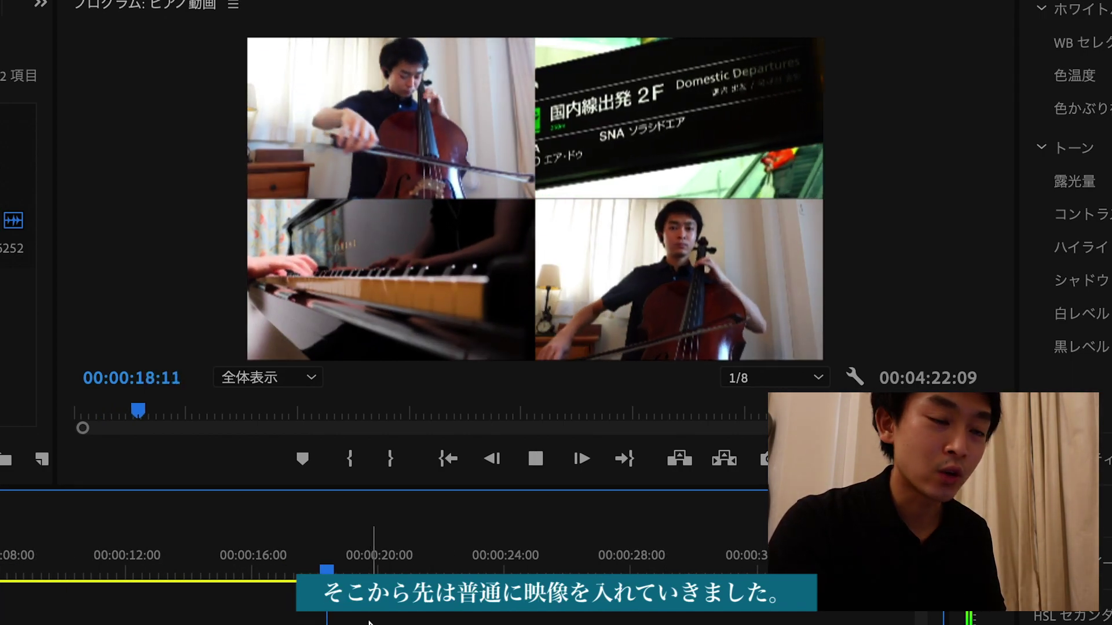
pyautogui.press('space')
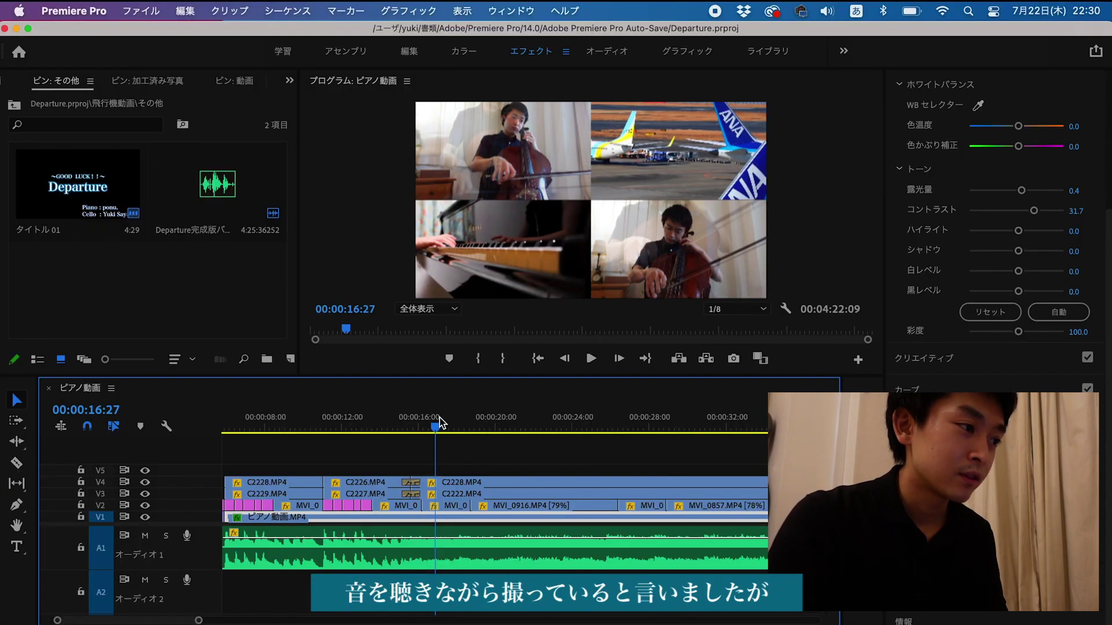
# Compare the cello camera angles at 00:00:17:29 and 00:01:09:23.
pyautogui.moveTo(430, 426); pyautogui.dragTo(457, 426)
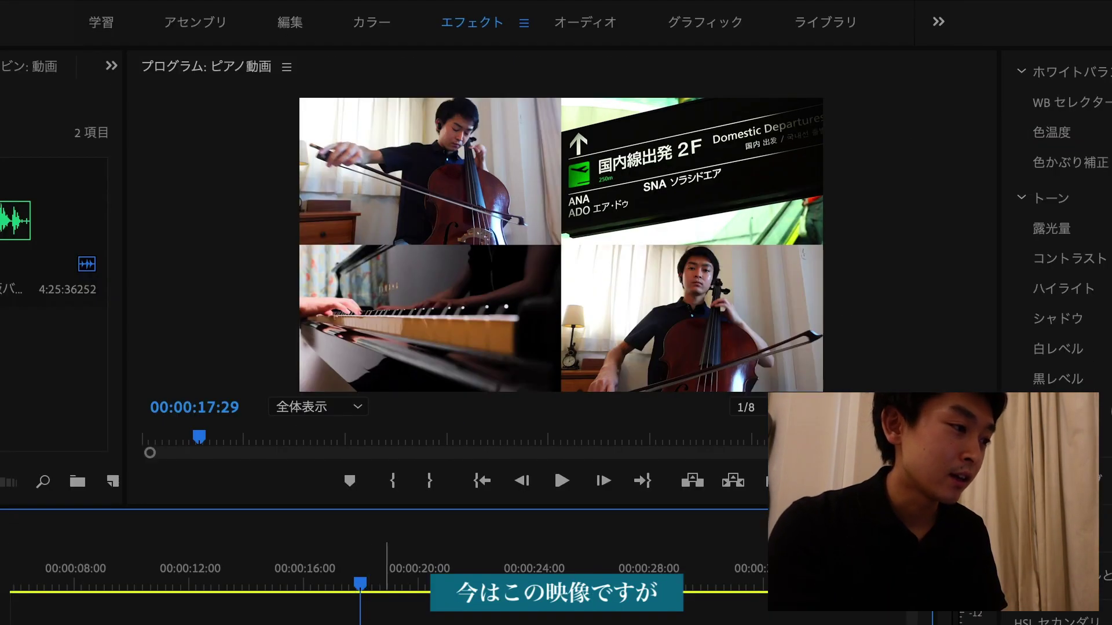
pyautogui.press('-')
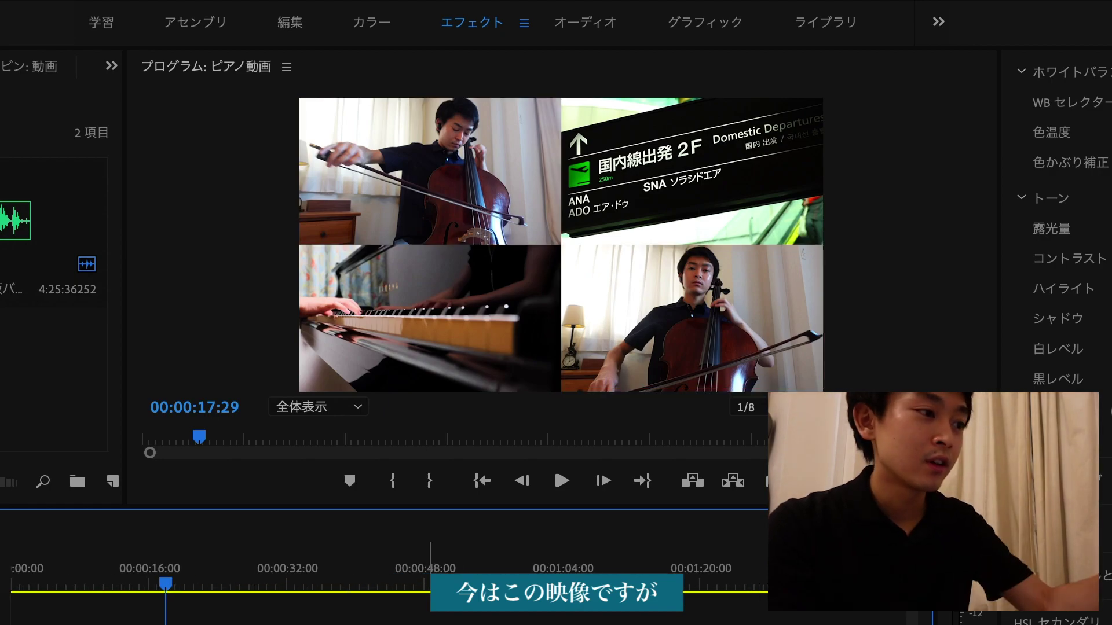
pyautogui.click(614, 571)
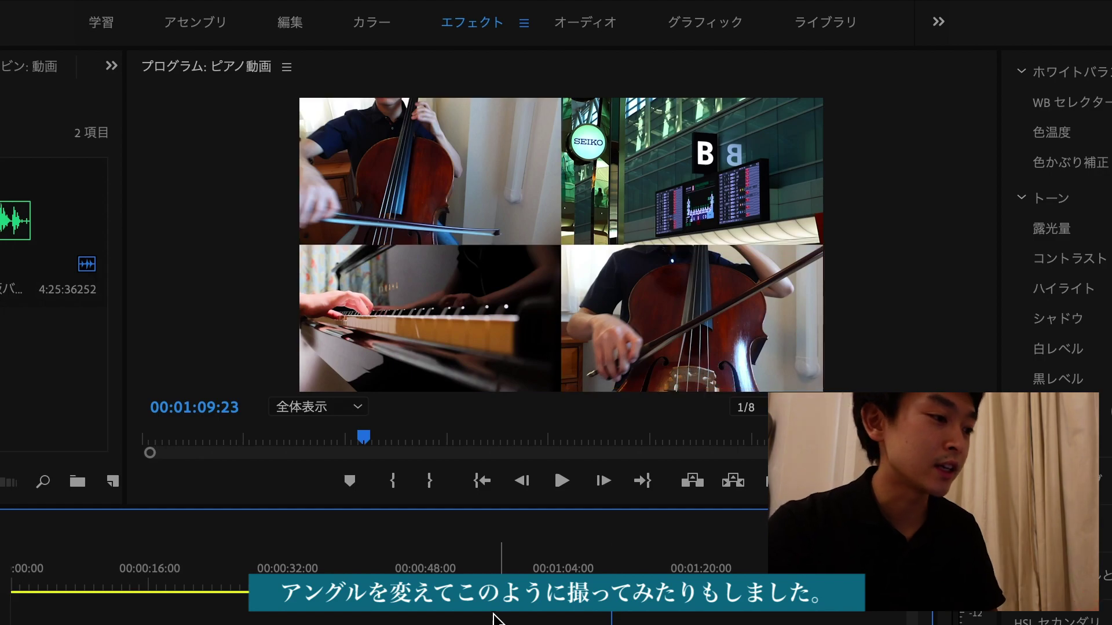
# Briefly play the sequence's ending from 00:04:13:14, then move the playhead to 00:04:16:14 to examine the final clips.
pyautogui.press('-')
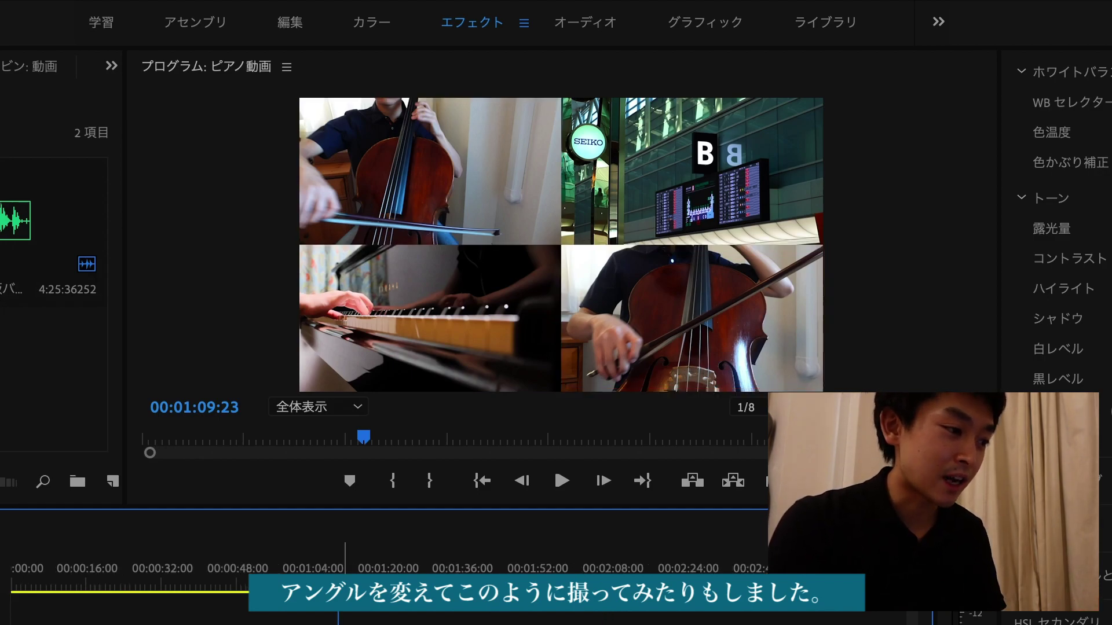
pyautogui.press('-')
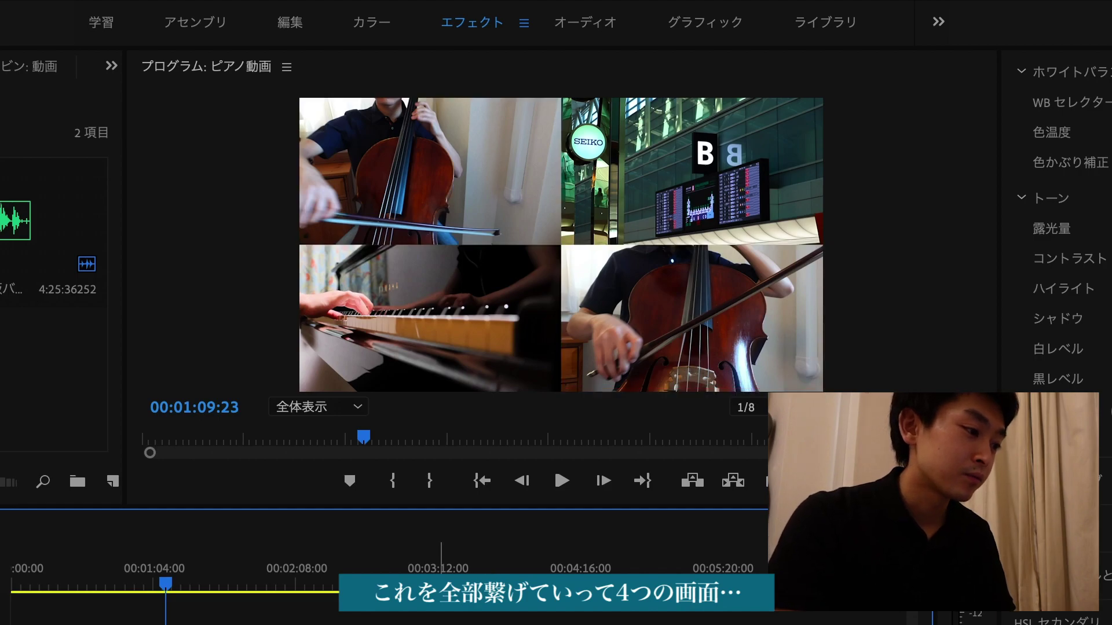
pyautogui.scroll(4, 439, 622)
pyautogui.hscroll(4, 508, 460)
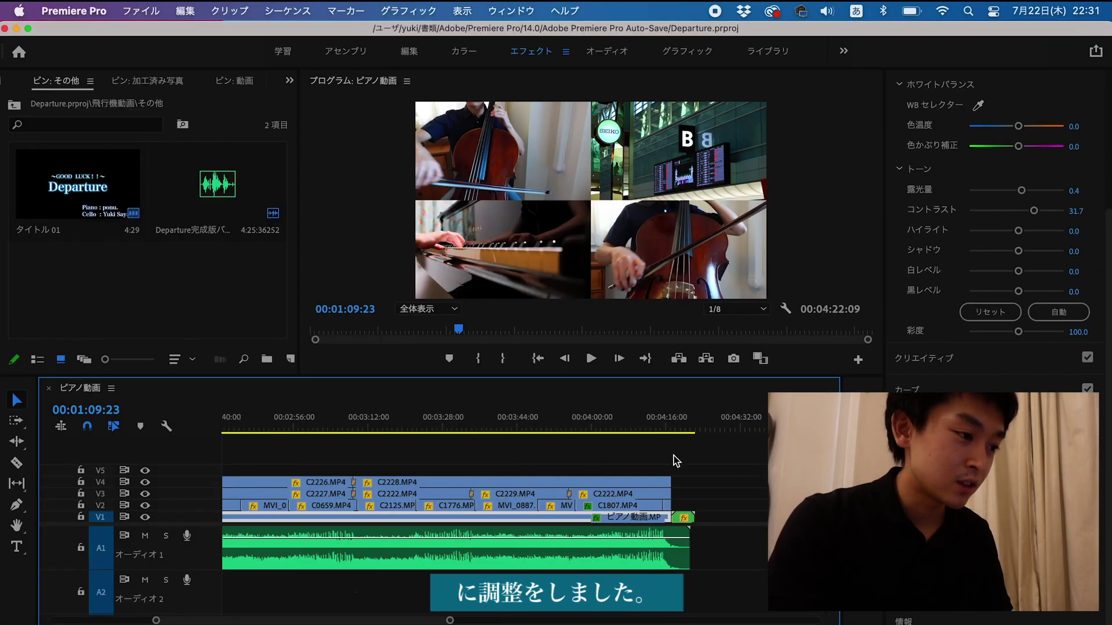
pyautogui.click(657, 422)
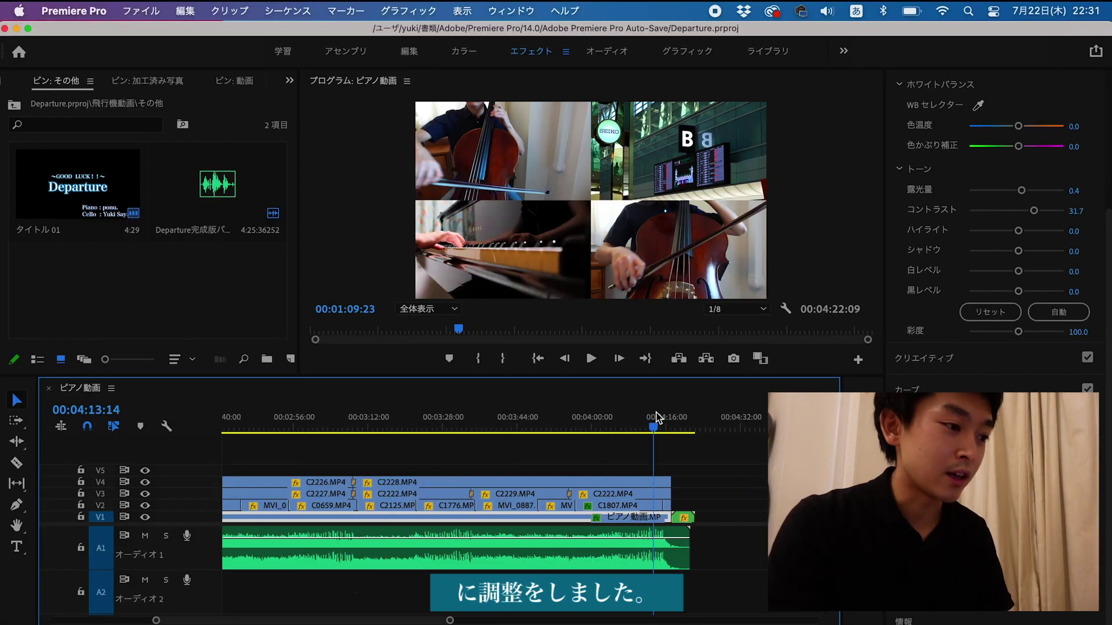
pyautogui.press('=')
pyautogui.press('=')
pyautogui.press('space')
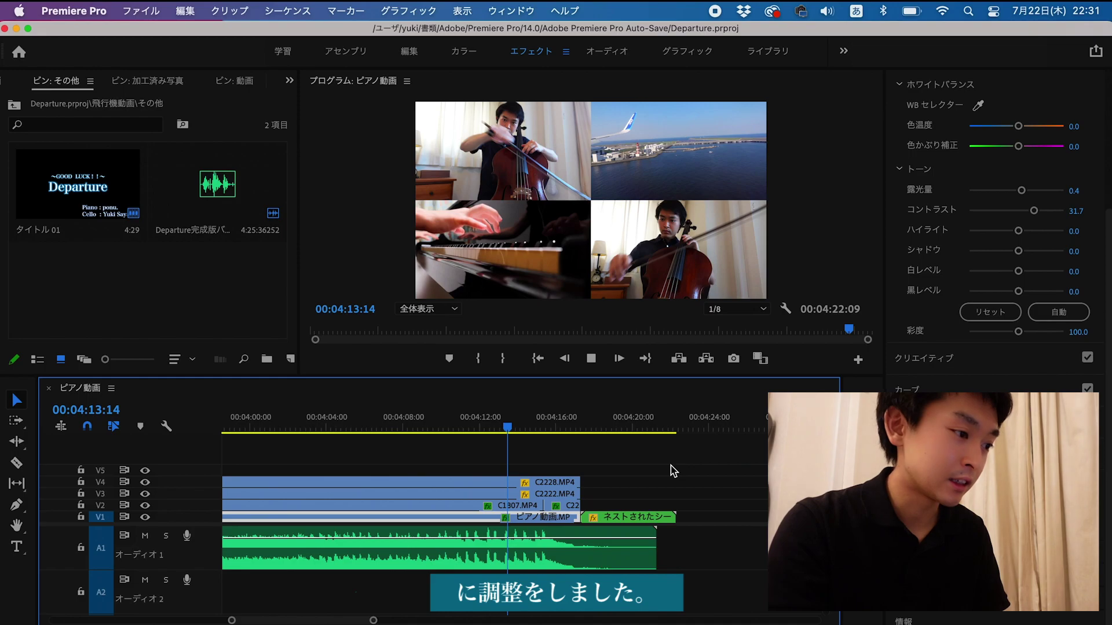
pyautogui.press('space')
pyautogui.click(566, 410)
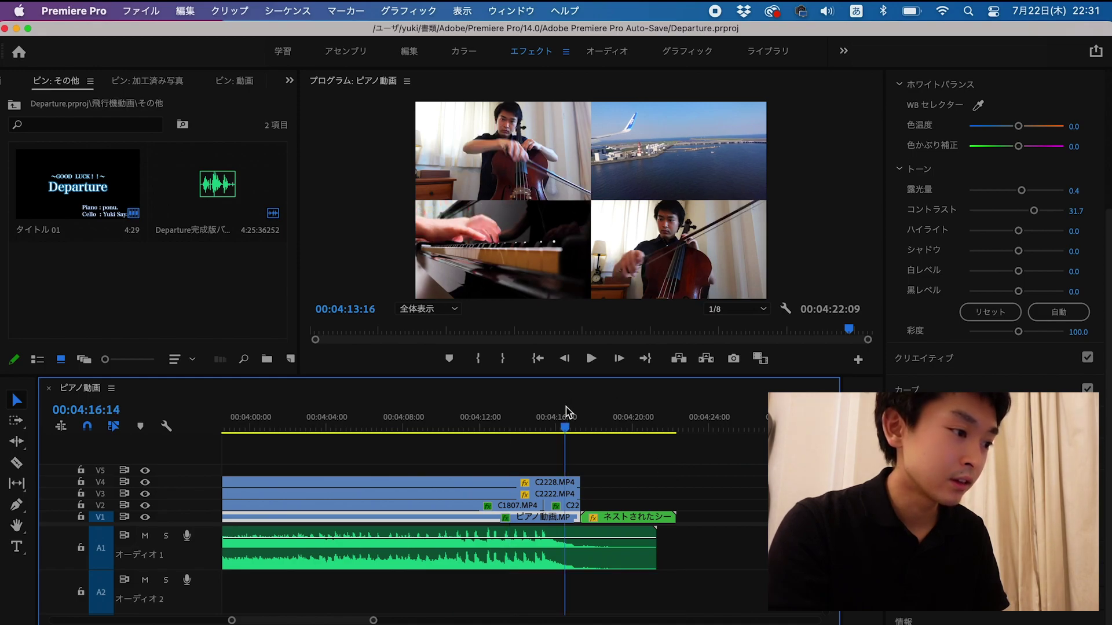
# Play the sequence's ending from 00:04:16:14 to 00:04:20:19 to review the fade-out of the four-way split.
pyautogui.press('space')
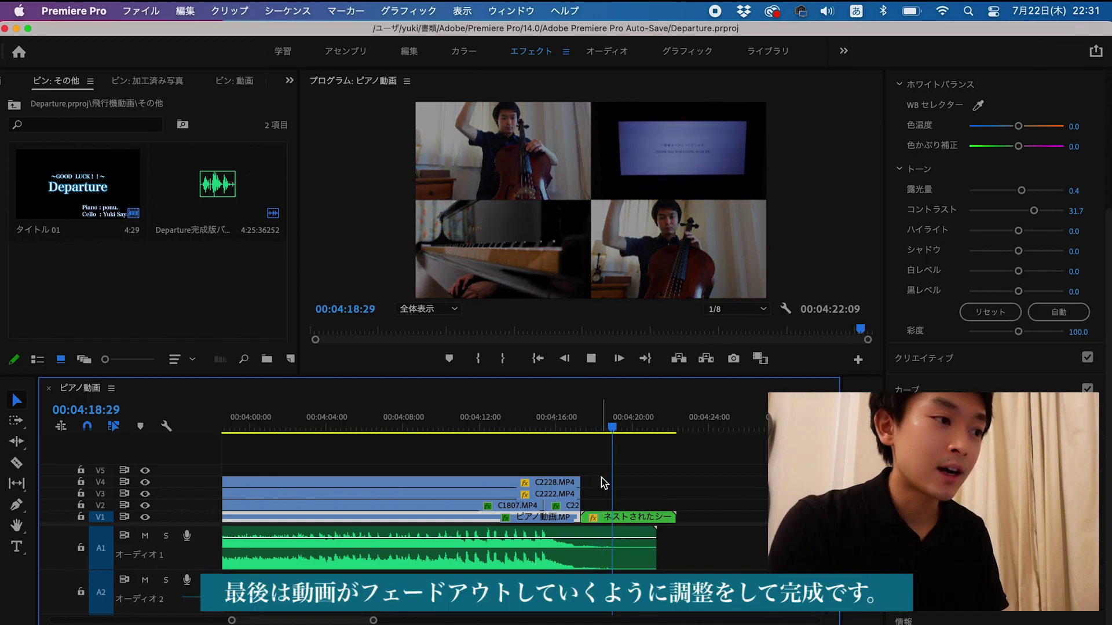
pyautogui.press('space')
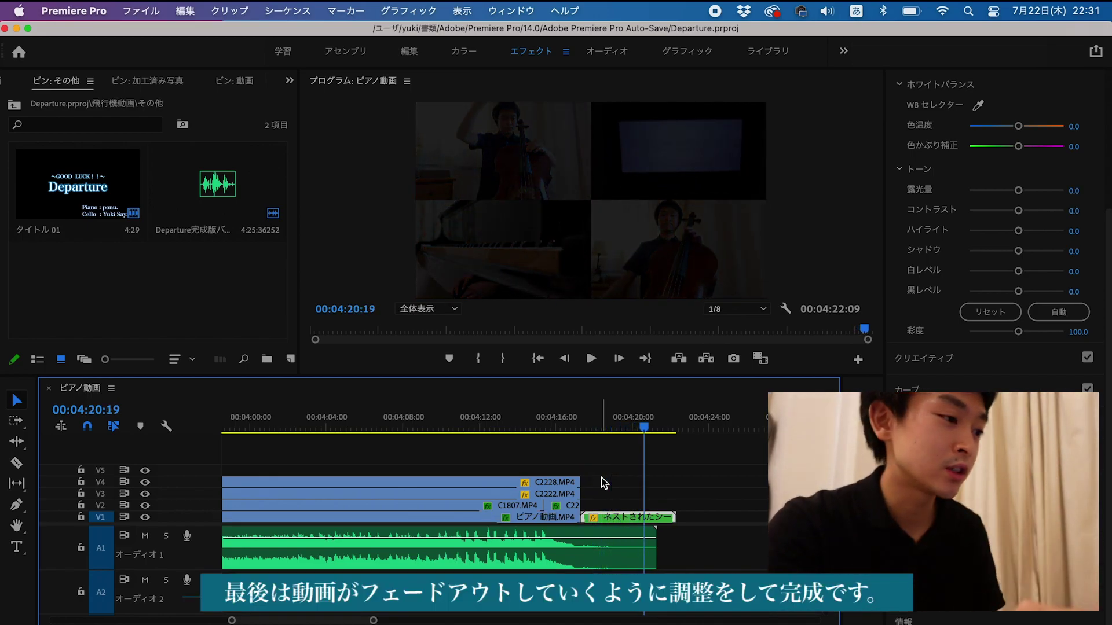
# Return the playhead to 00:00:00:00 and play the opening to 00:00:03:12 to review the title over the time-lapse.
pyautogui.scroll(-8, 602, 483)
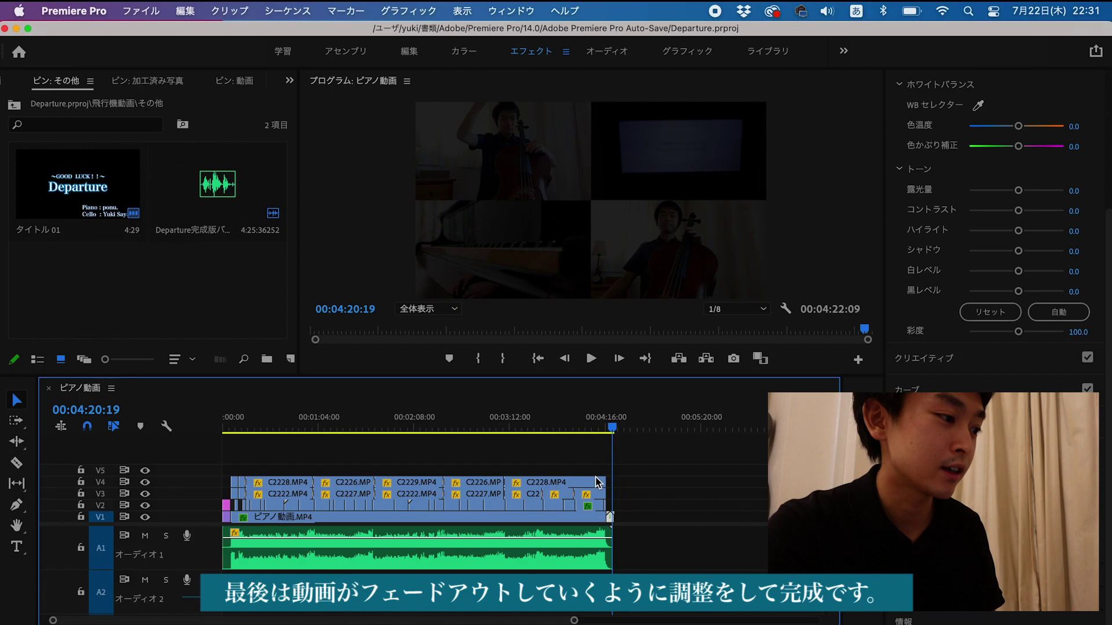
pyautogui.moveTo(613, 422); pyautogui.dragTo(172, 412)
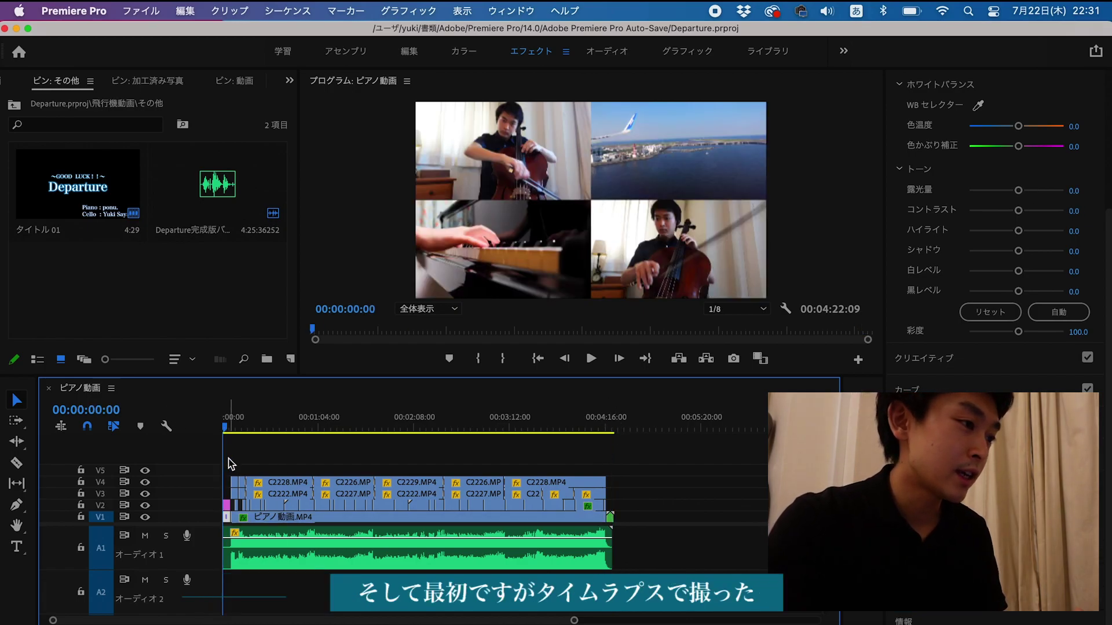
pyautogui.scroll(5, 231, 463)
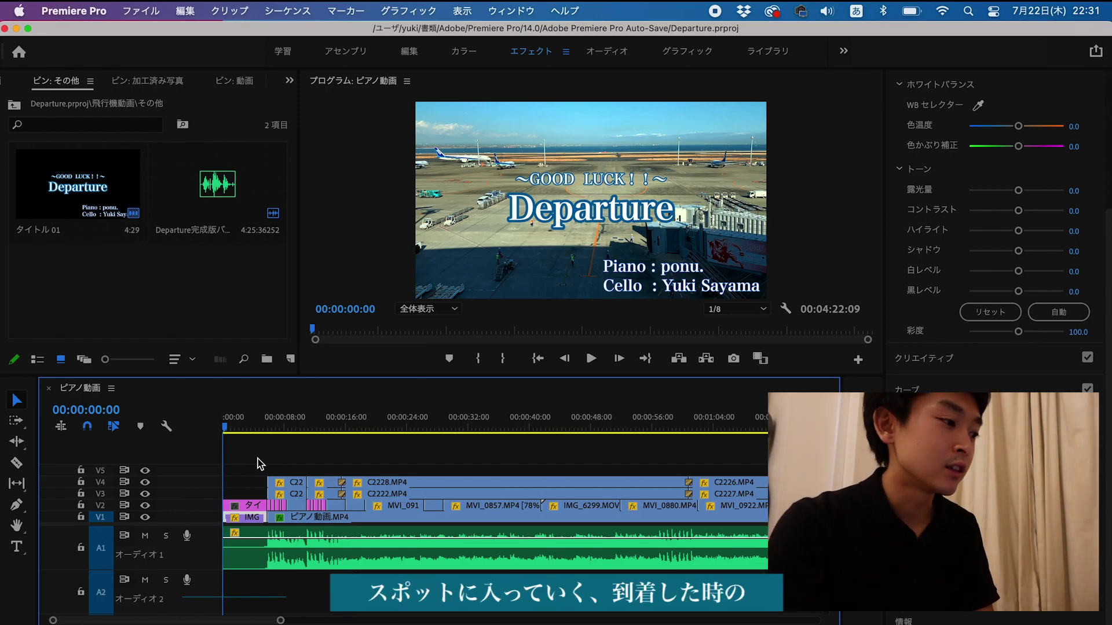
pyautogui.scroll(2, 259, 463)
pyautogui.scroll(2, 258, 464)
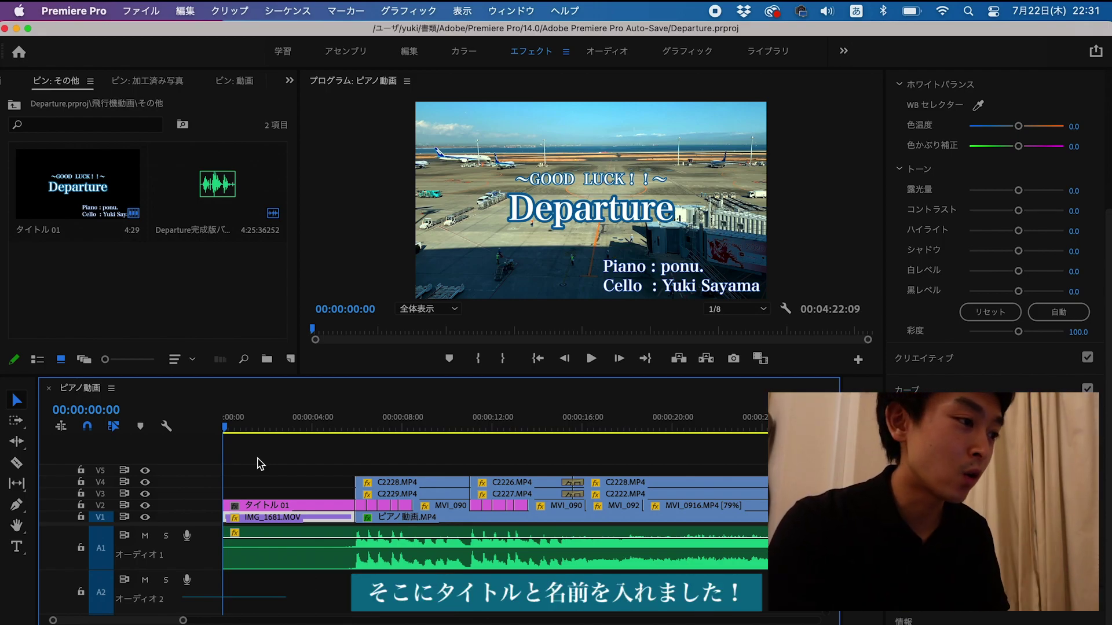
pyautogui.press('space')
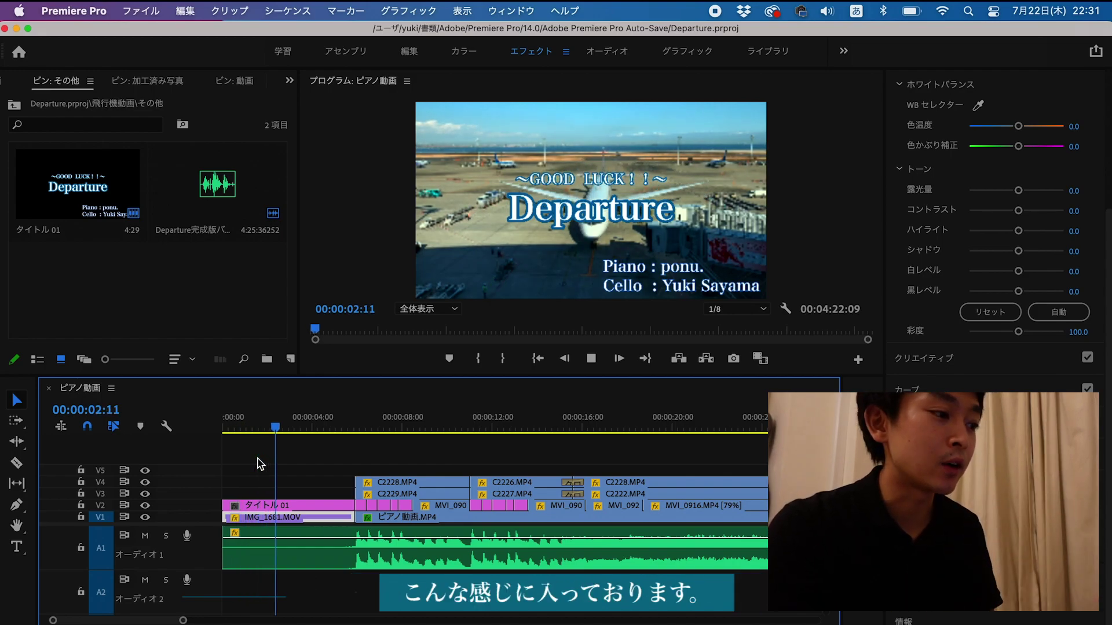
pyautogui.press('space')
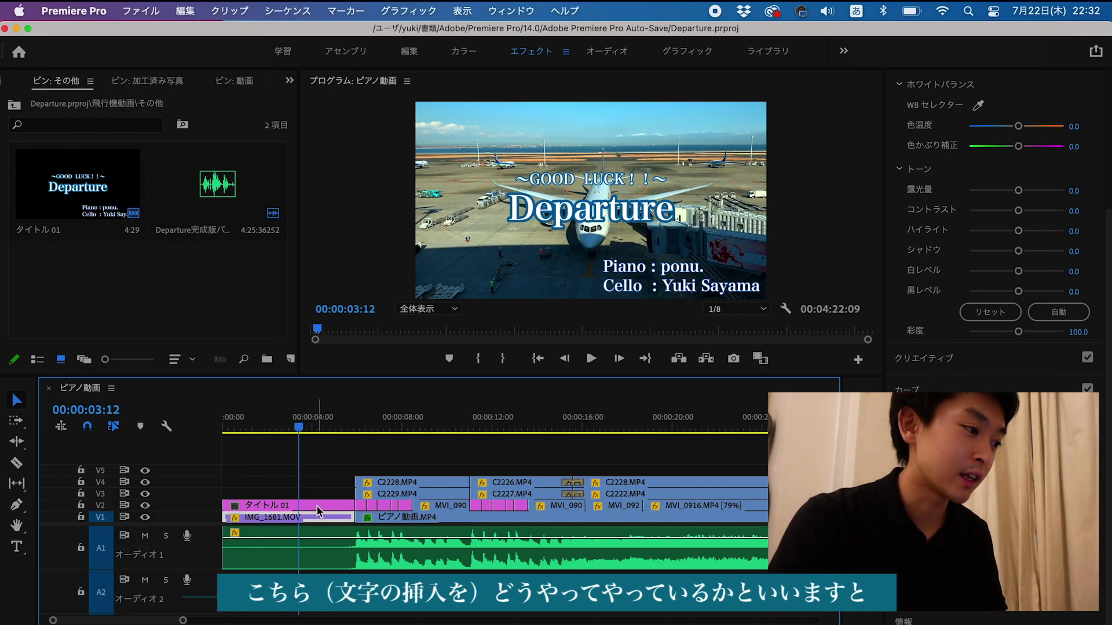
# Activate the Type tool for inserting title text in the opening section.
pyautogui.click(142, 10)
pyautogui.click(142, 10)
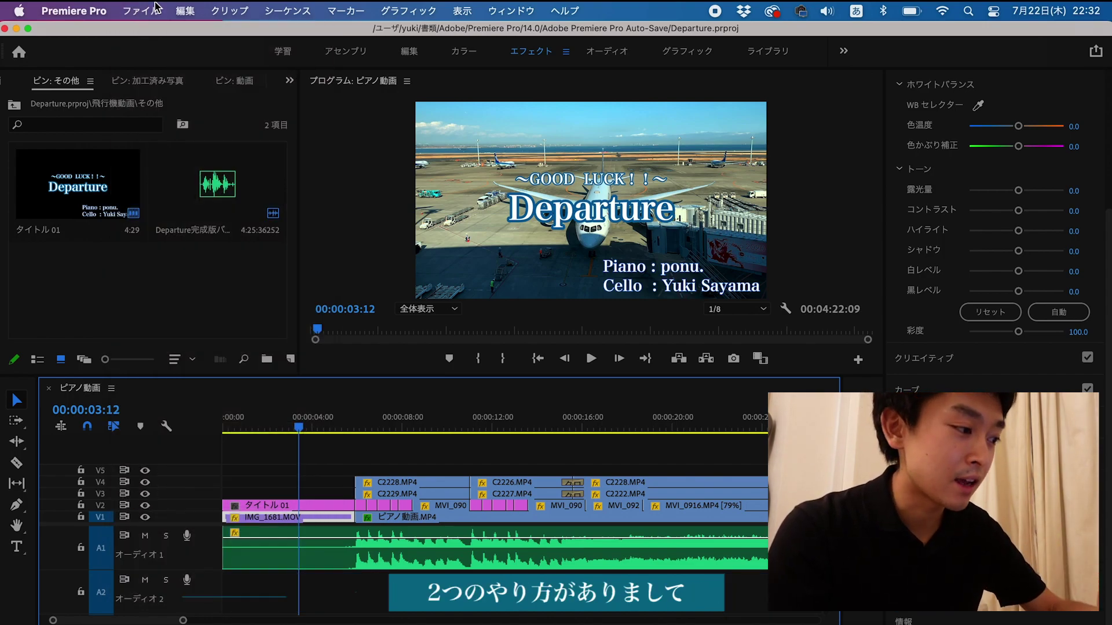
pyautogui.click(307, 495)
pyautogui.press('t')
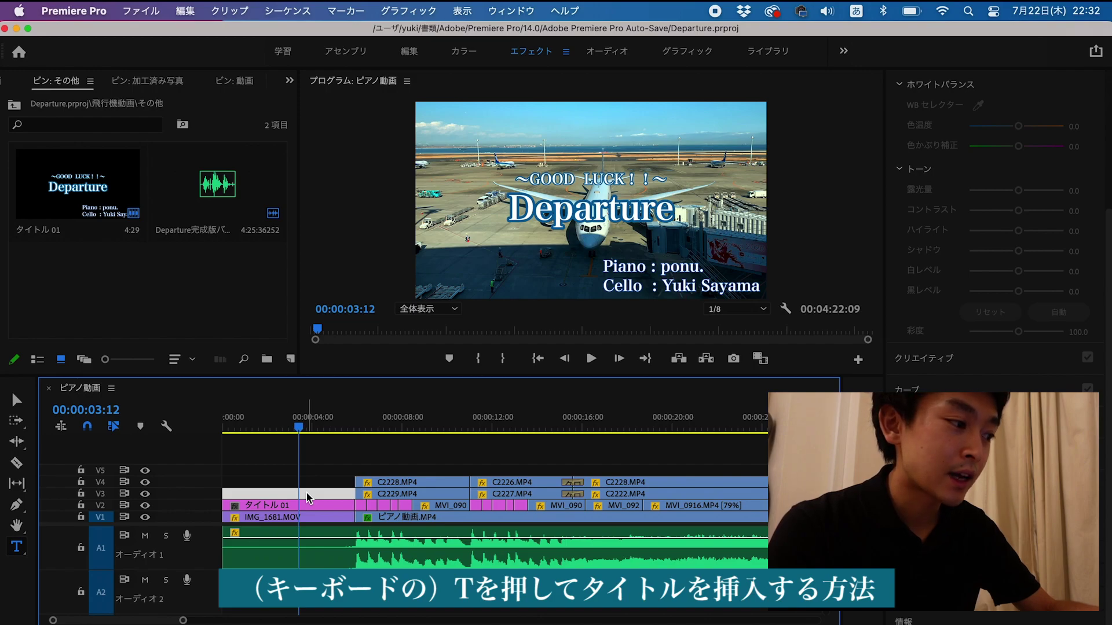
pyautogui.click(319, 501)
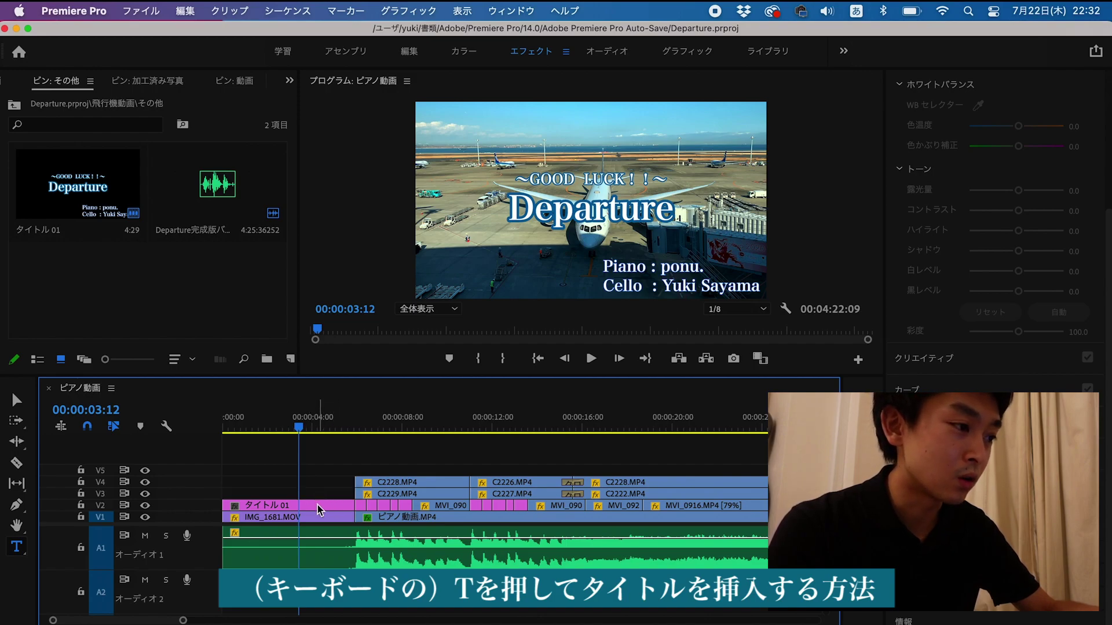
# Create a legacy title named タイトル 02 at 3840 × 2160 and 29.97 fps, and close its editor without adding text.
pyautogui.click(137, 13)
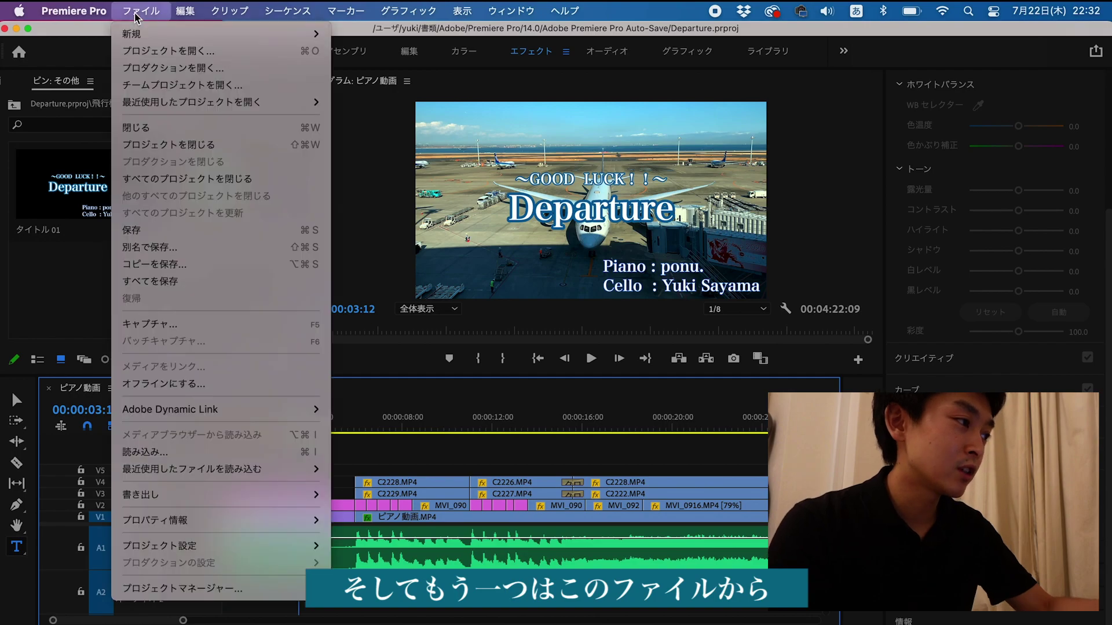
pyautogui.moveTo(133, 33)
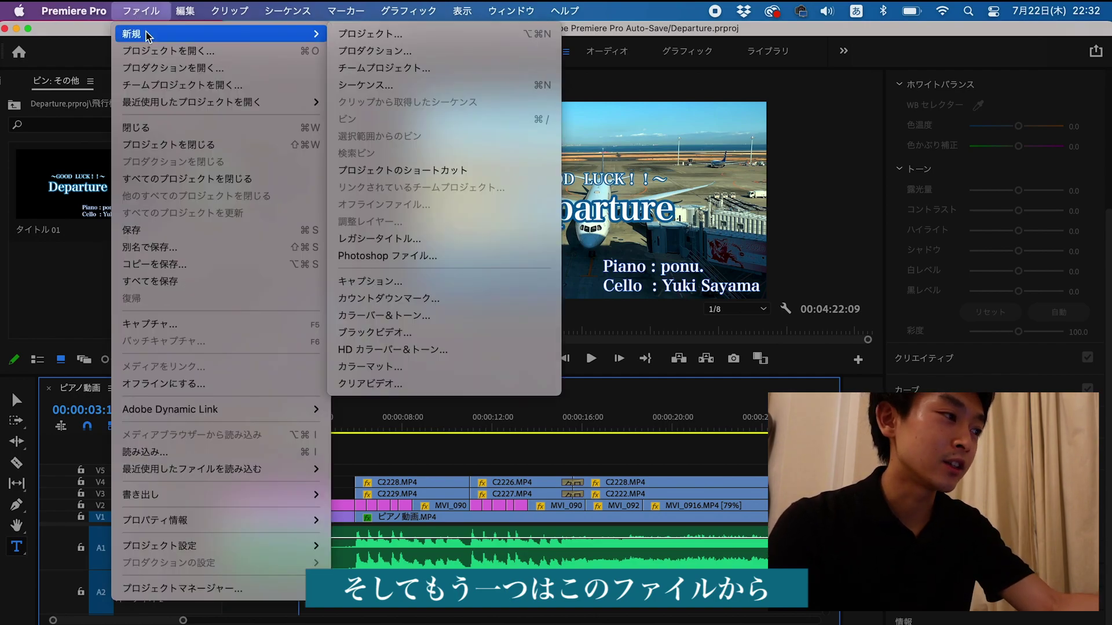
pyautogui.click(419, 238)
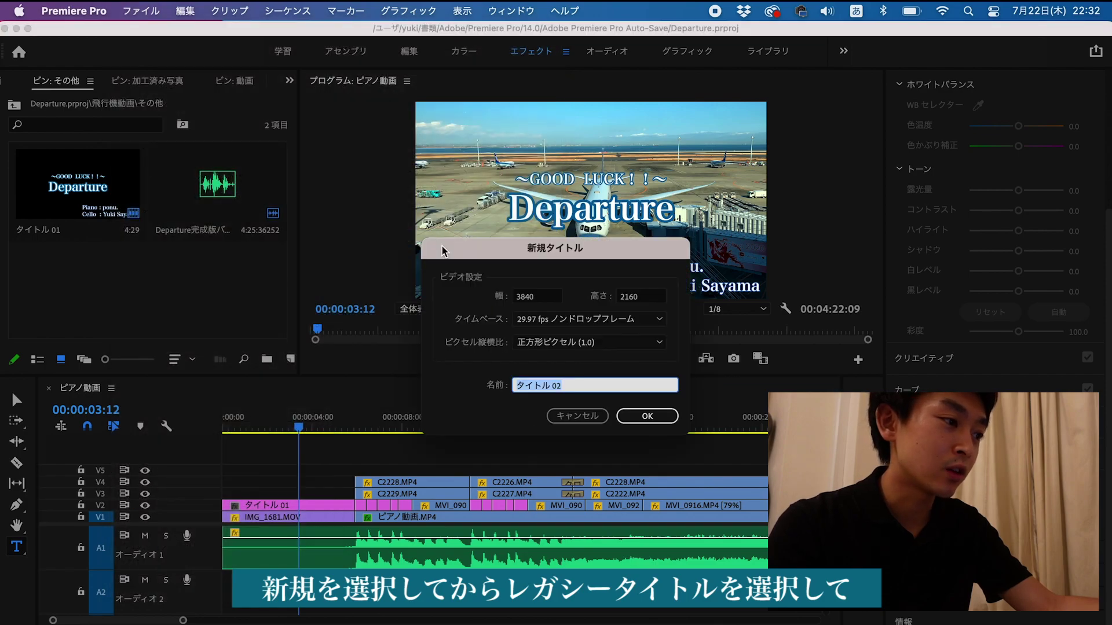
pyautogui.click(643, 417)
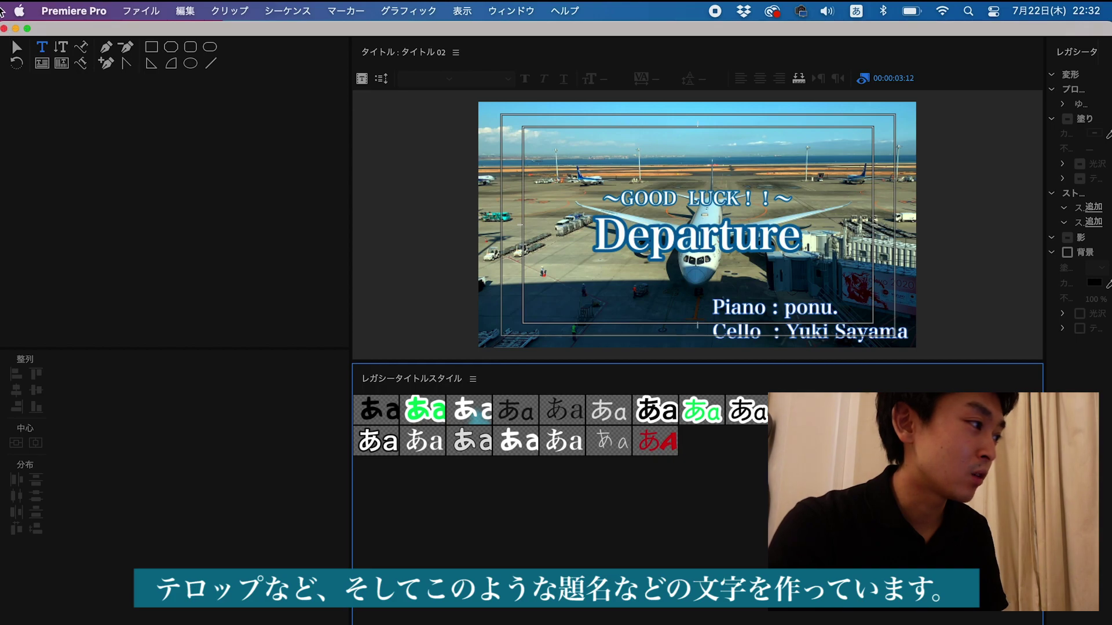
pyautogui.click(5, 28)
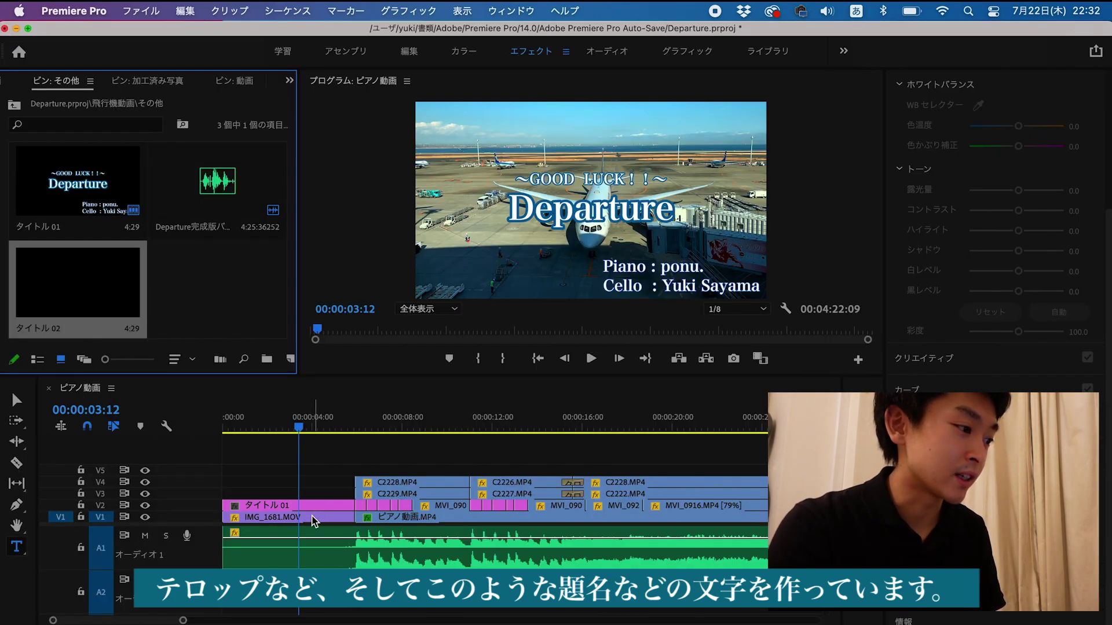
# Examine the text of the タイトル 01 clip in the title editor, and move the playhead to 00:00:26:10.
pyautogui.doubleClick(313, 507)
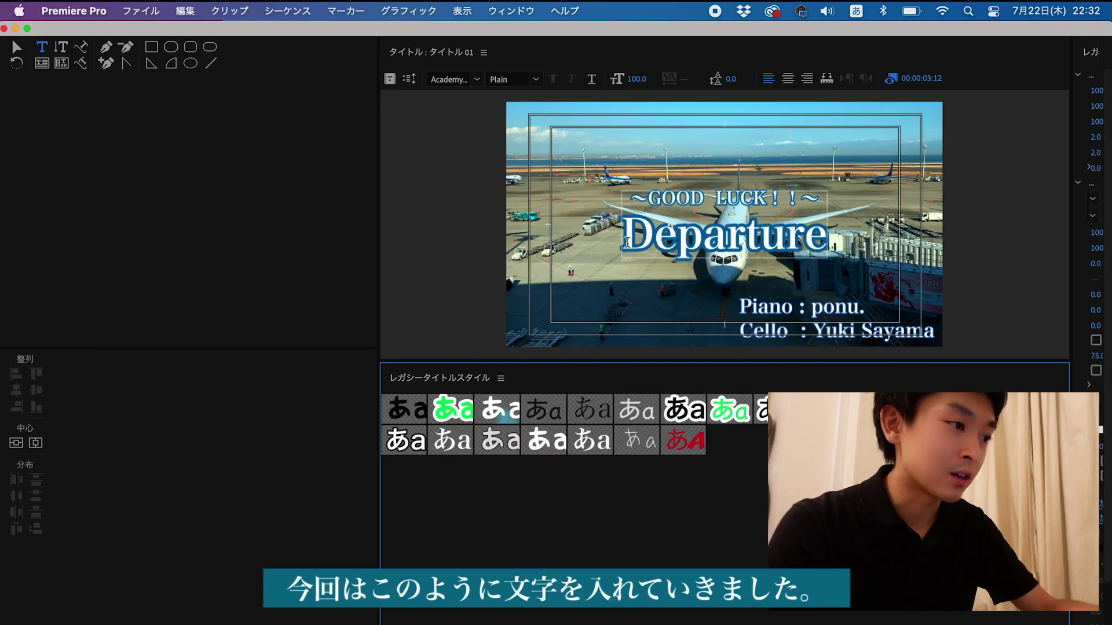
pyautogui.click(794, 299)
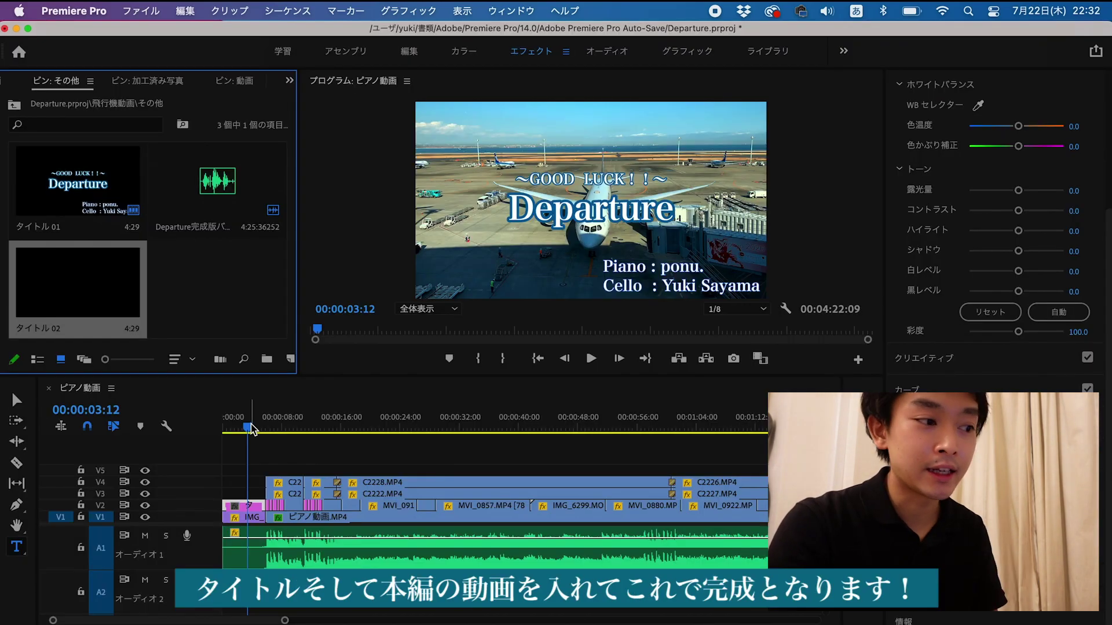
pyautogui.moveTo(254, 426); pyautogui.dragTo(417, 426)
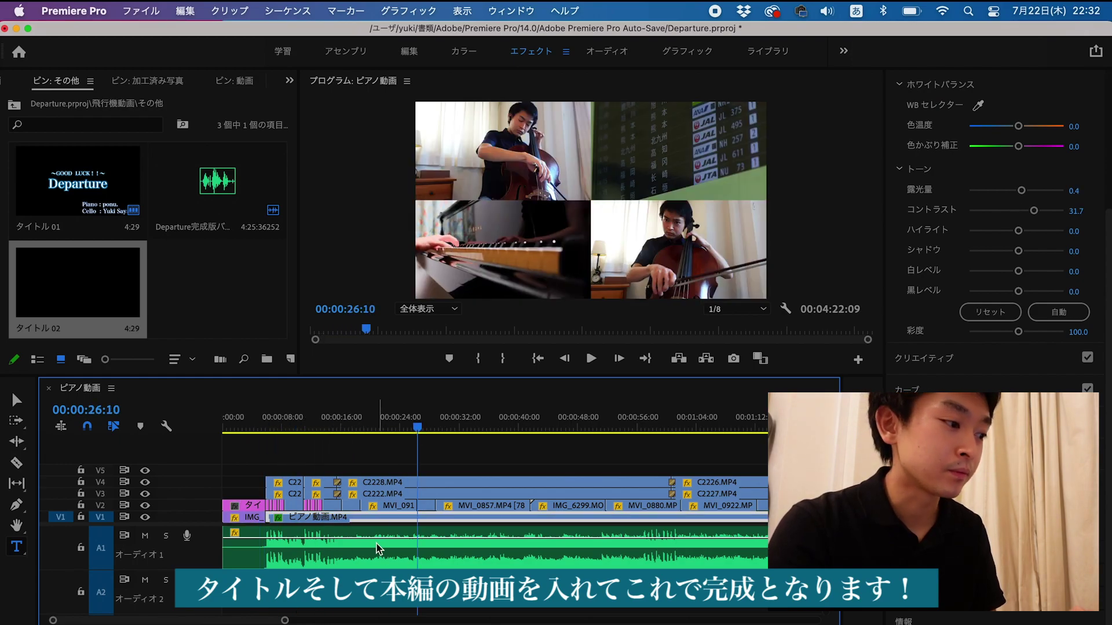
# Fit the whole sequence in the timeline and start a media export of the finished sequence.
pyautogui.press('\\')
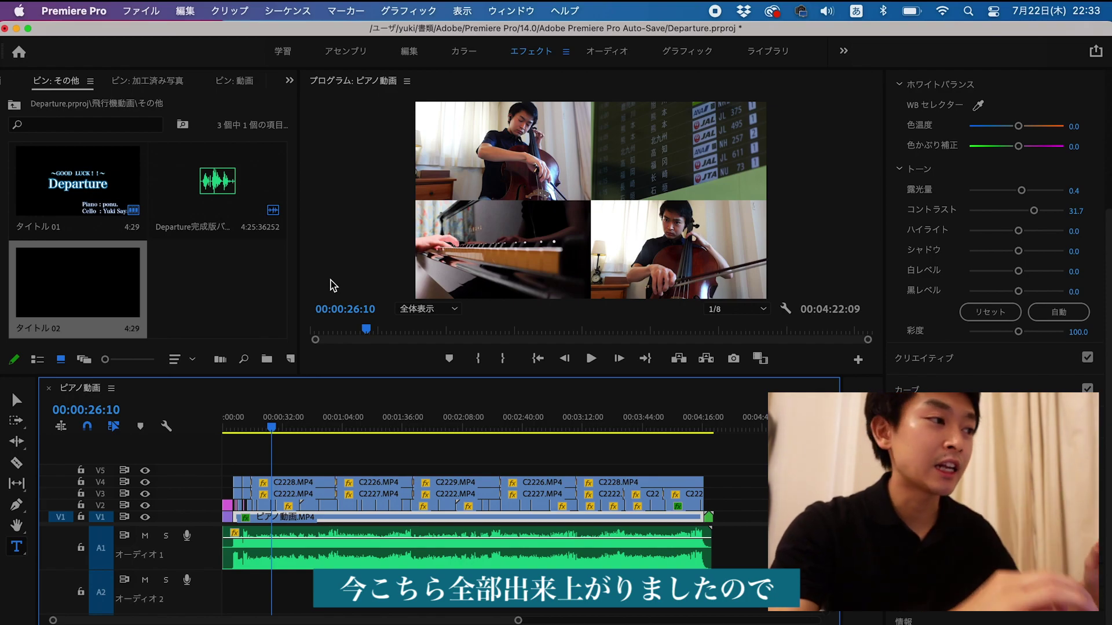
pyautogui.click(142, 10)
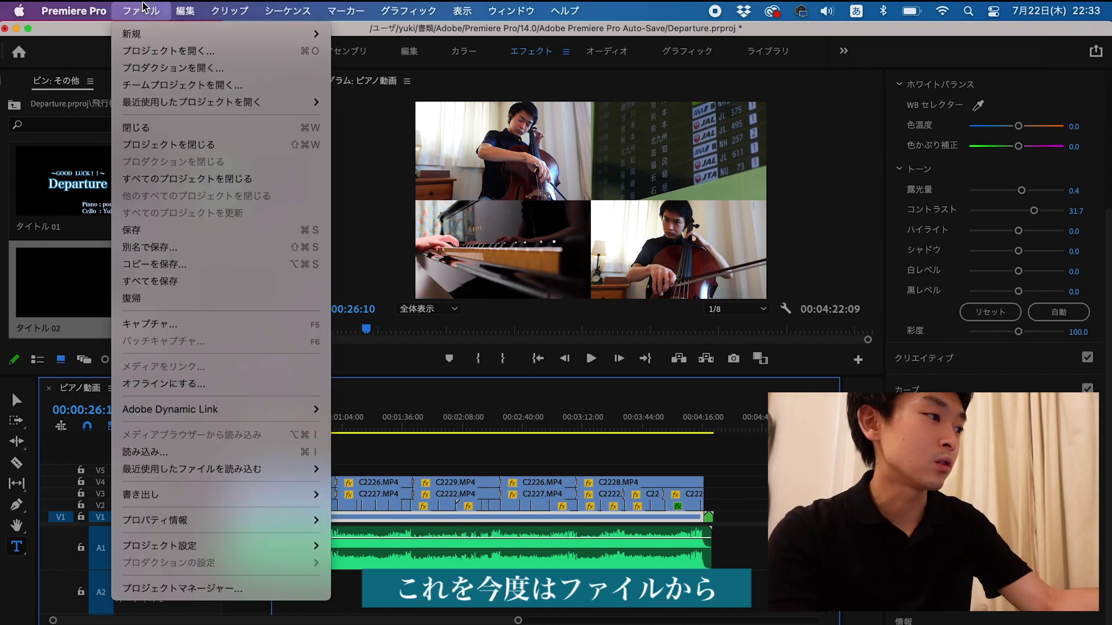
pyautogui.moveTo(173, 494)
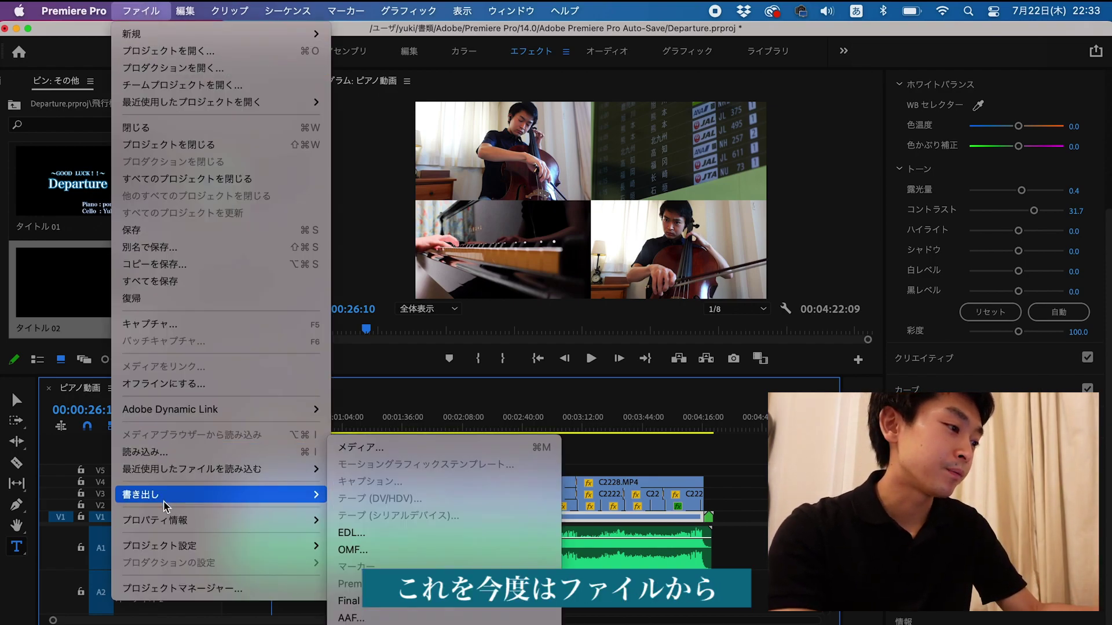
pyautogui.click(388, 454)
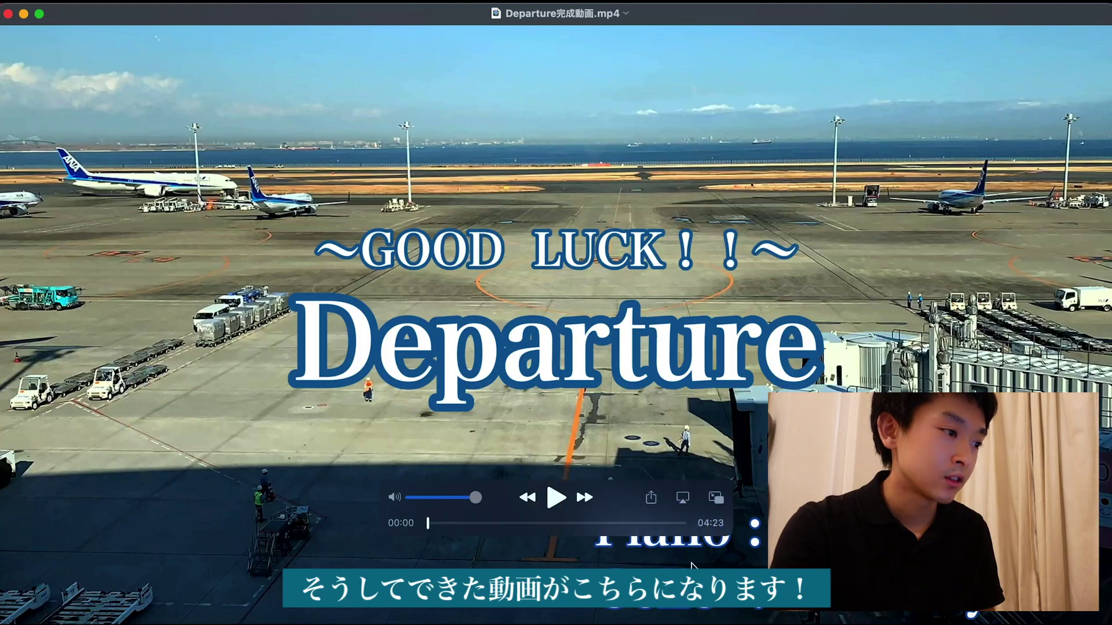
# Start playback of the exported video Departure完成動画.mp4 in the video player.
pyautogui.press('space')
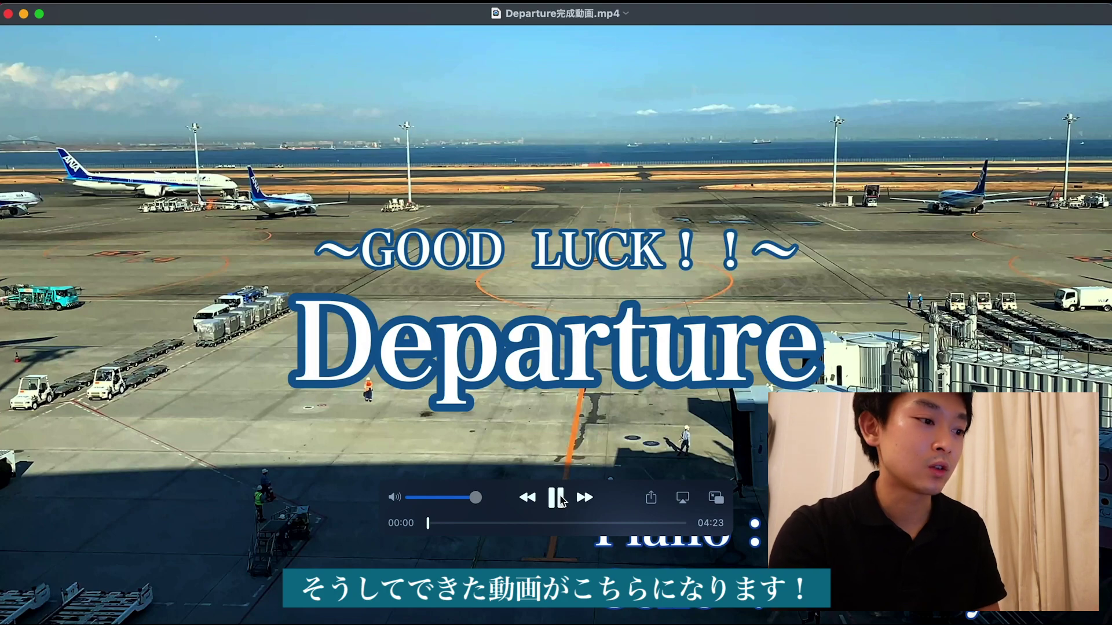